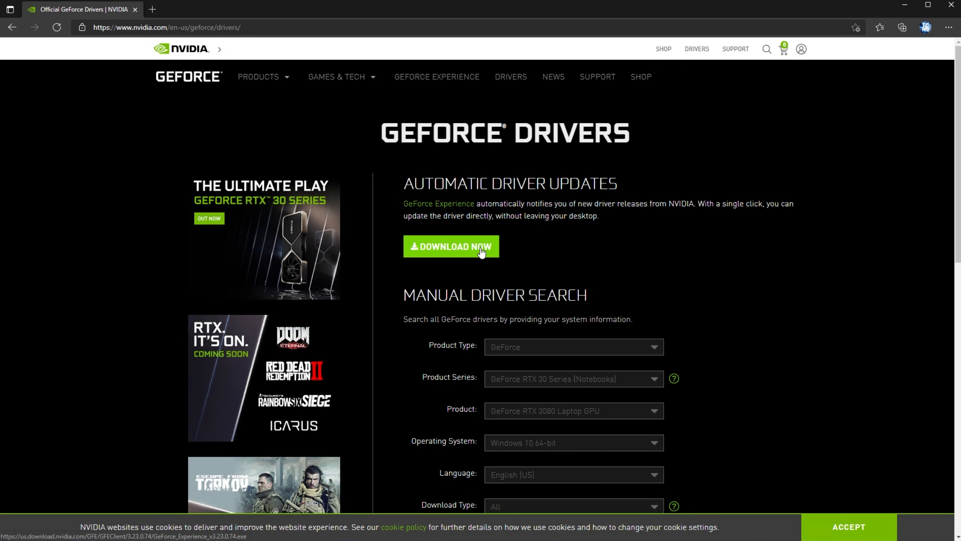
Step: Download the GeForce Experience installer (GeForce_Experience_v3.23.0.74.exe, 123 MB) from NVIDIA's Automatic Driver Updates section
{"action": "left_click_drag", "start_coordinate": [435, 184], "coordinate": [590, 184]}
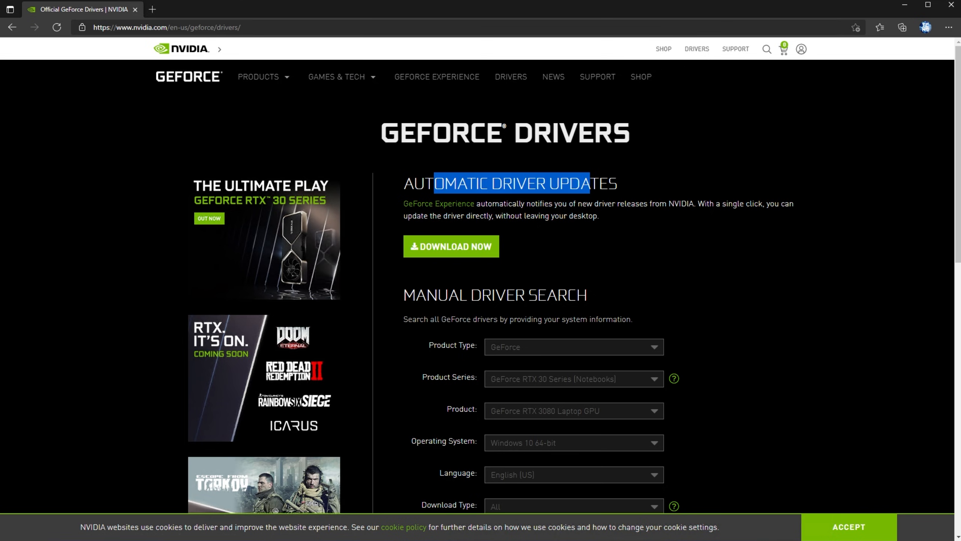
{"action": "left_click", "coordinate": [497, 248]}
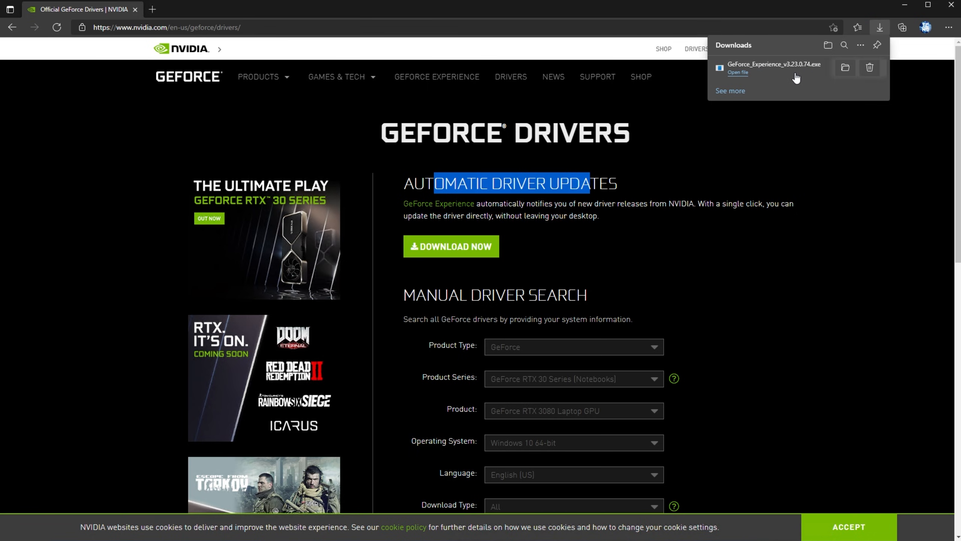
{"action": "left_click", "coordinate": [640, 240]}
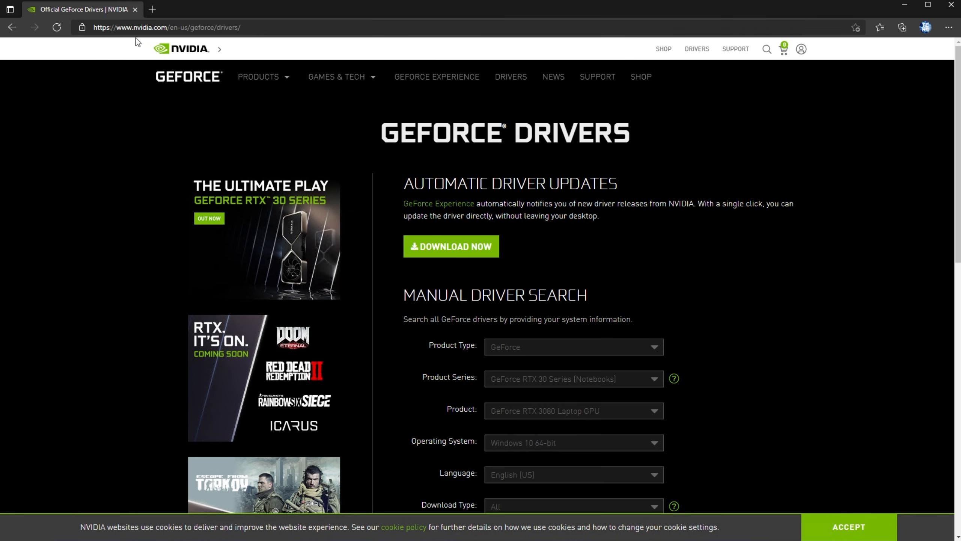
Step: Start downloading AMD's auto-detect driver installer from amd.com/en/support, then close the browser
{"action": "left_click", "coordinate": [152, 9]}
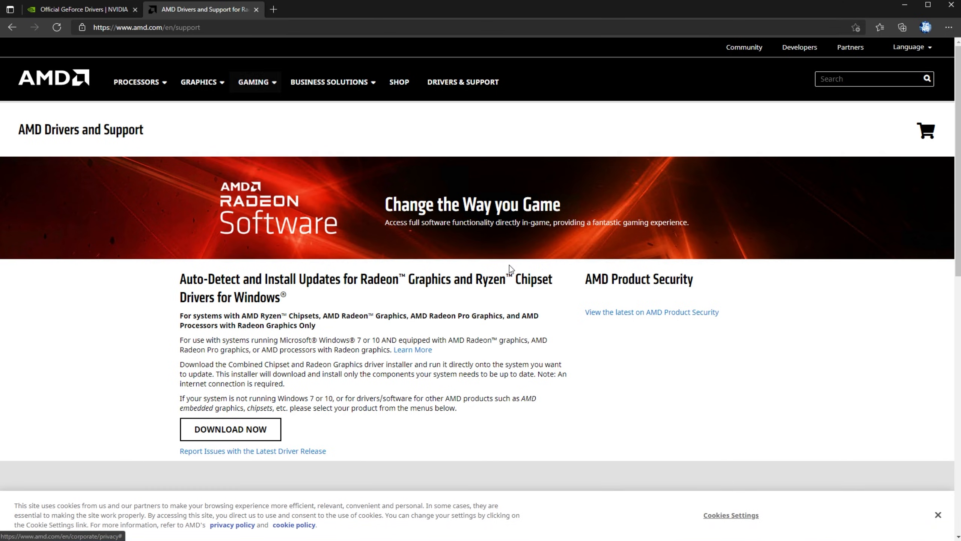
{"action": "scroll", "coordinate": [496, 299], "scroll_direction": "down", "scroll_amount": 2}
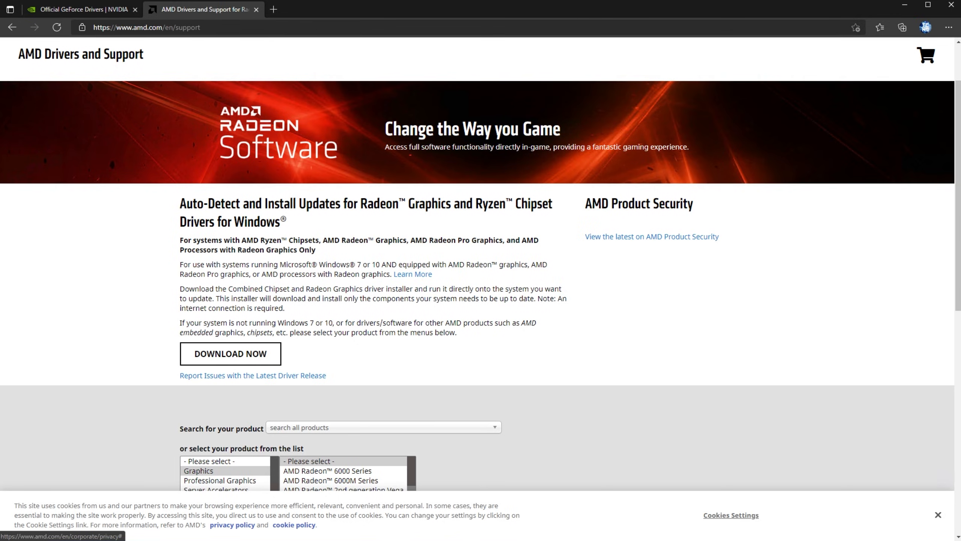
{"action": "left_click", "coordinate": [258, 361]}
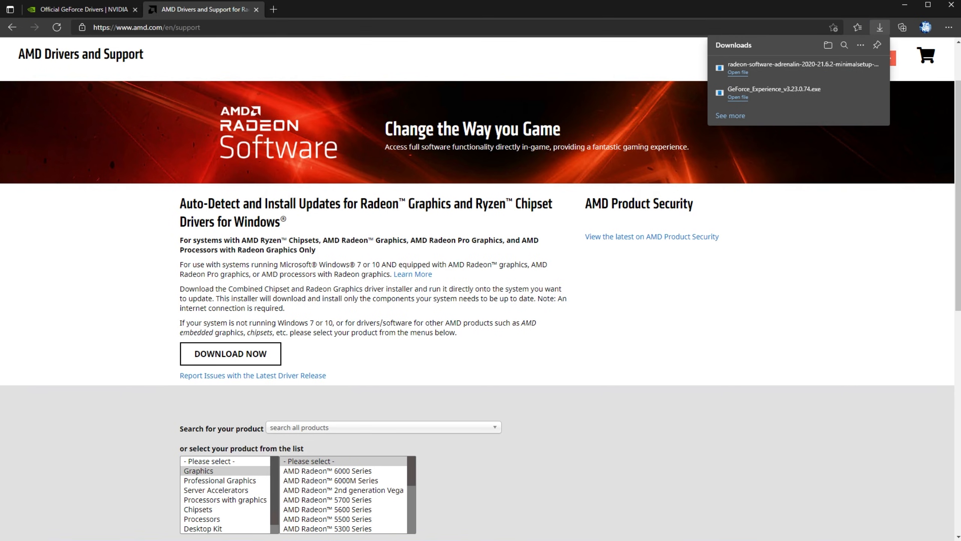
{"action": "left_click", "coordinate": [952, 5]}
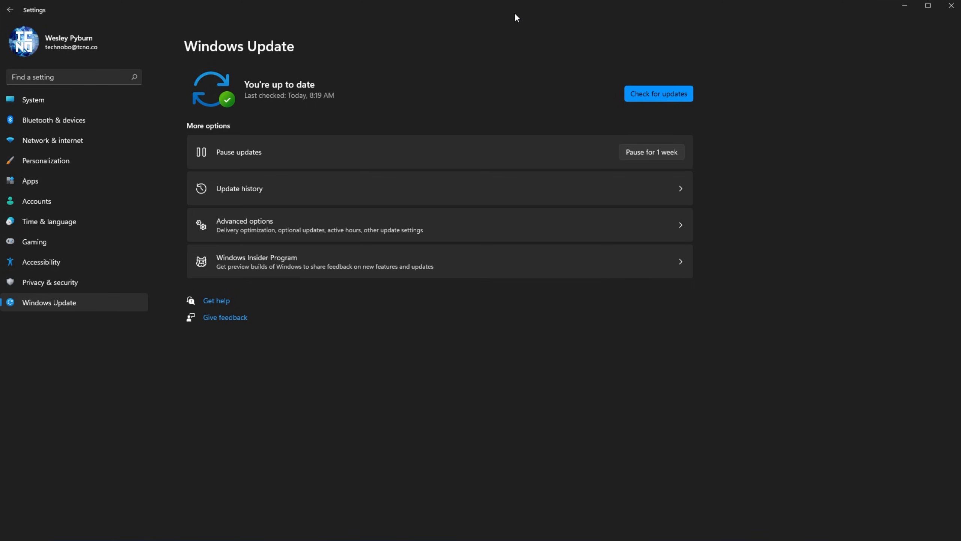
Step: Switch Settings to the Apps page listing Apps & features, Default apps and Startup
{"action": "left_click", "coordinate": [32, 182]}
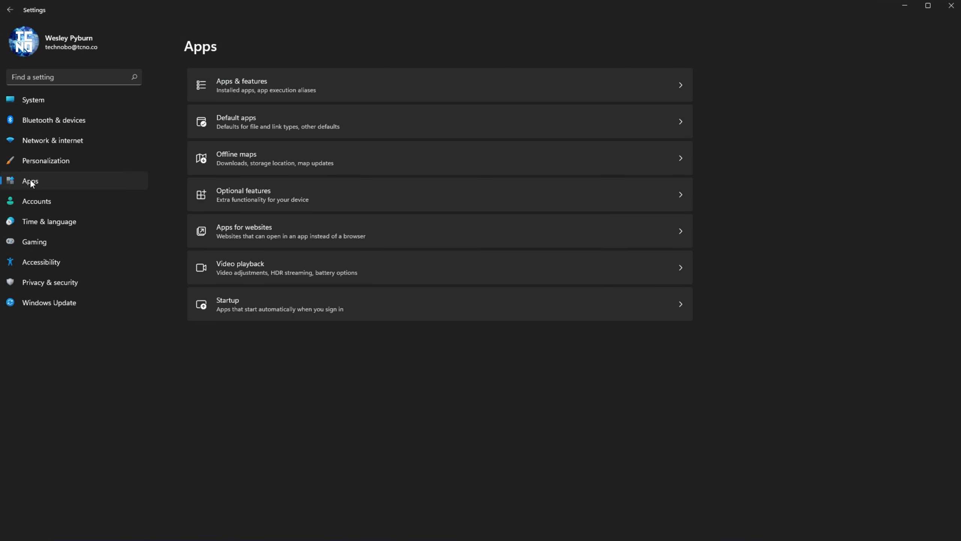
Step: Browse the installed apps list in Apps & features
{"action": "left_click", "coordinate": [268, 95]}
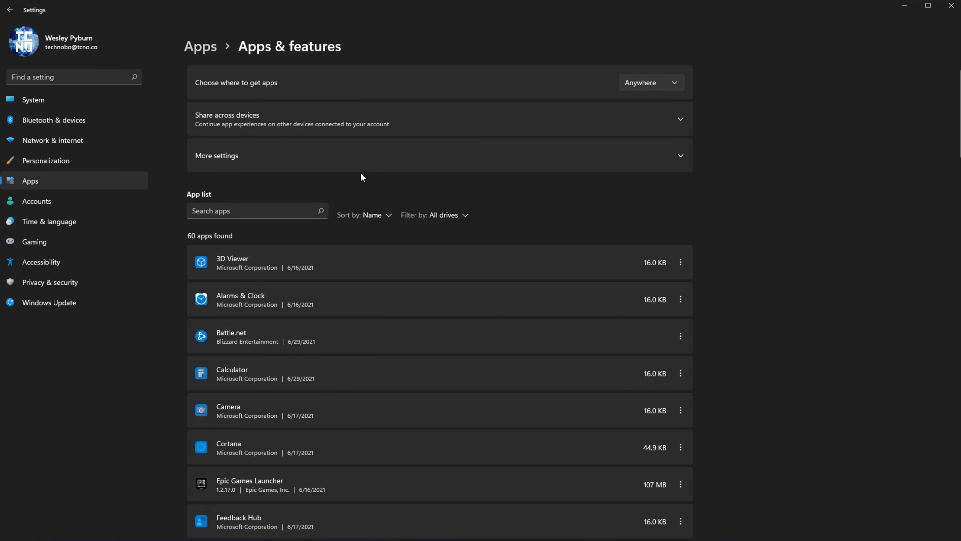
{"action": "scroll", "coordinate": [362, 177], "scroll_direction": "down", "scroll_amount": 15}
{"action": "scroll", "coordinate": [362, 177], "scroll_direction": "down", "scroll_amount": 10}
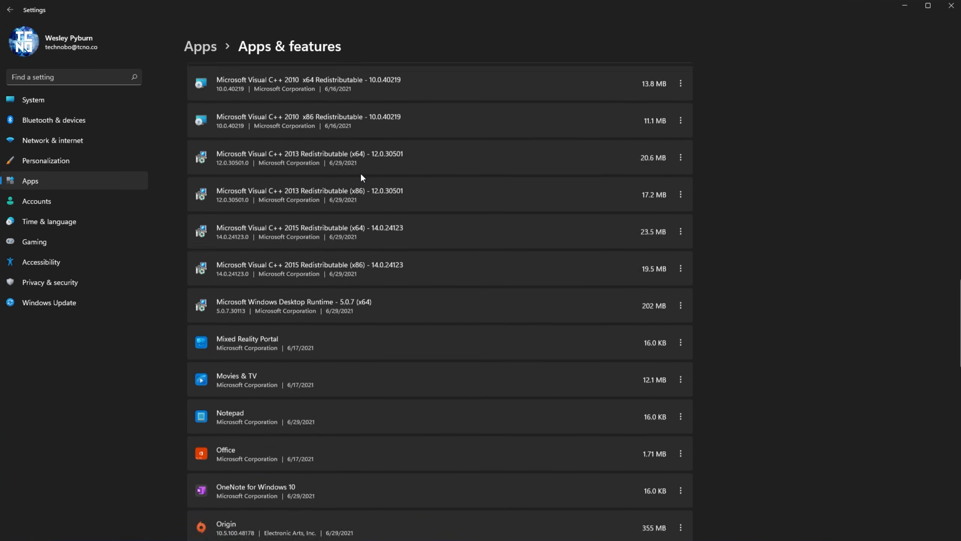
{"action": "scroll", "coordinate": [362, 177], "scroll_direction": "up", "scroll_amount": 15}
{"action": "scroll", "coordinate": [370, 165], "scroll_direction": "up", "scroll_amount": 5}
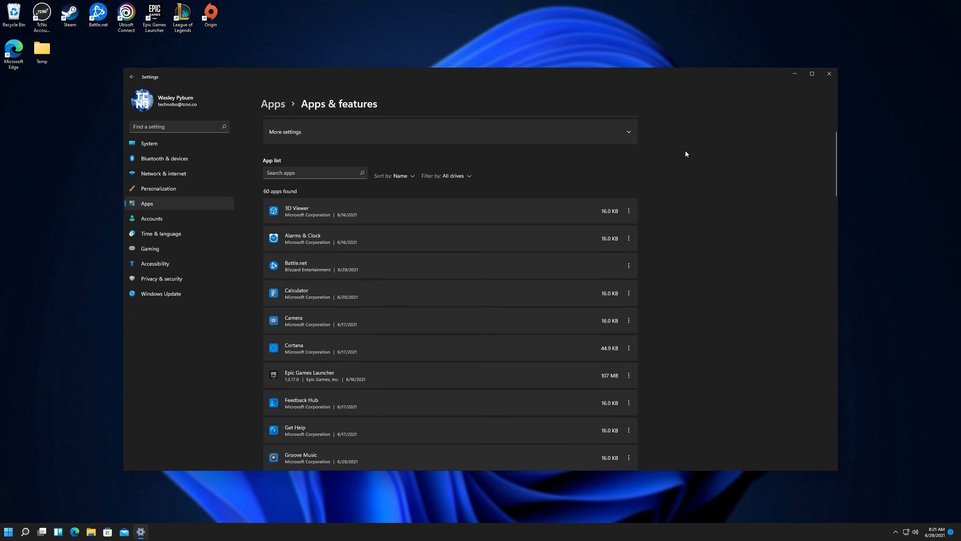
Step: Open Control Panel's Programs and Features list of installed programs
{"action": "key", "text": "super"}
{"action": "type", "text": "control"}
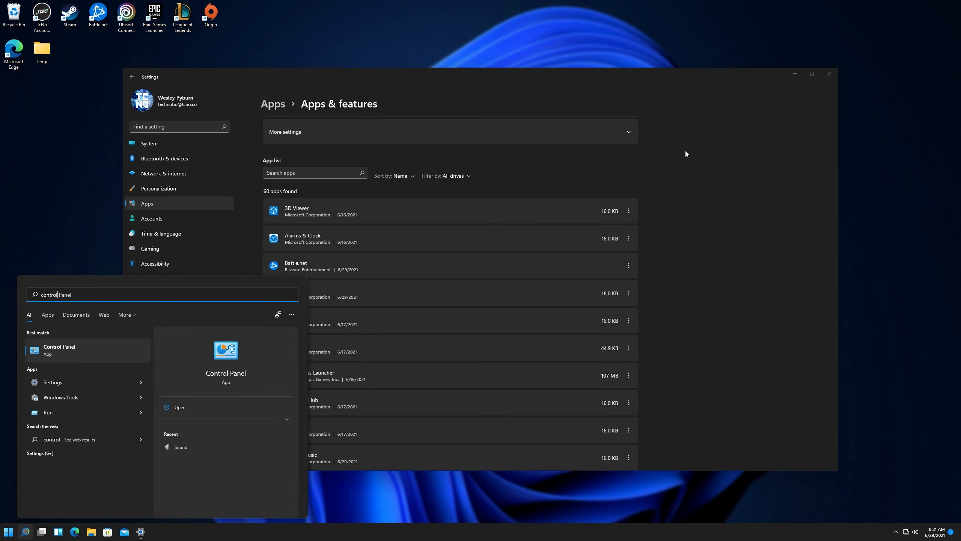
{"action": "left_click", "coordinate": [141, 353]}
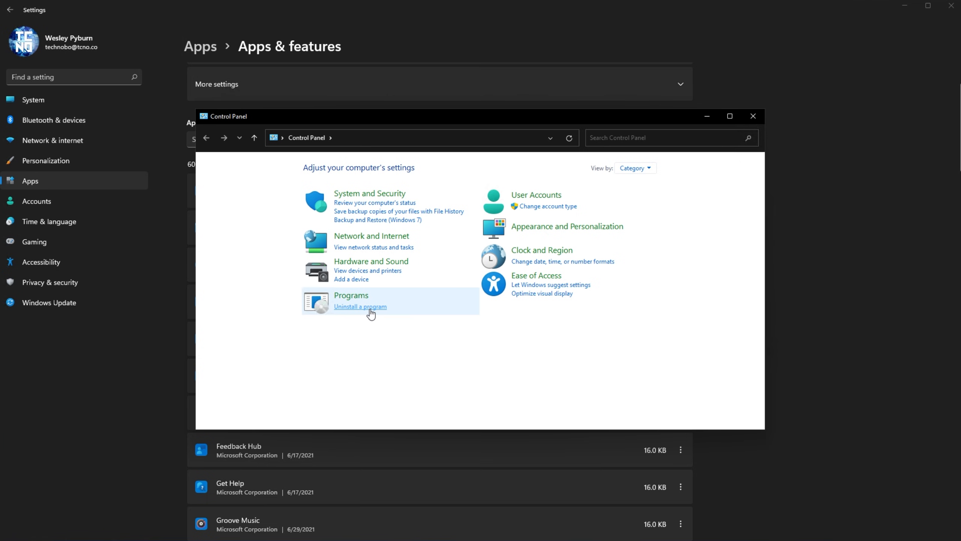
{"action": "left_click", "coordinate": [367, 307]}
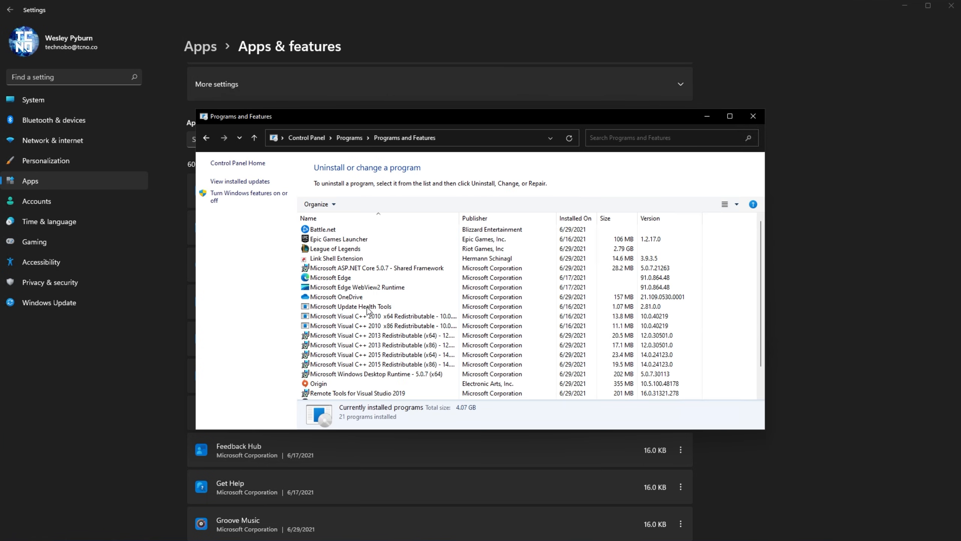
{"action": "scroll", "coordinate": [367, 309], "scroll_direction": "down", "scroll_amount": 1}
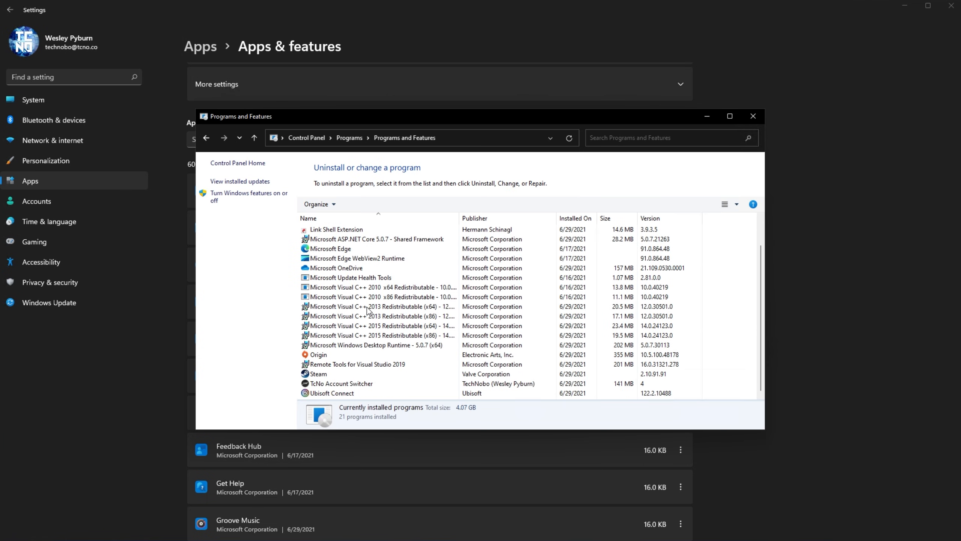
{"action": "scroll", "coordinate": [486, 346], "scroll_direction": "up", "scroll_amount": 1}
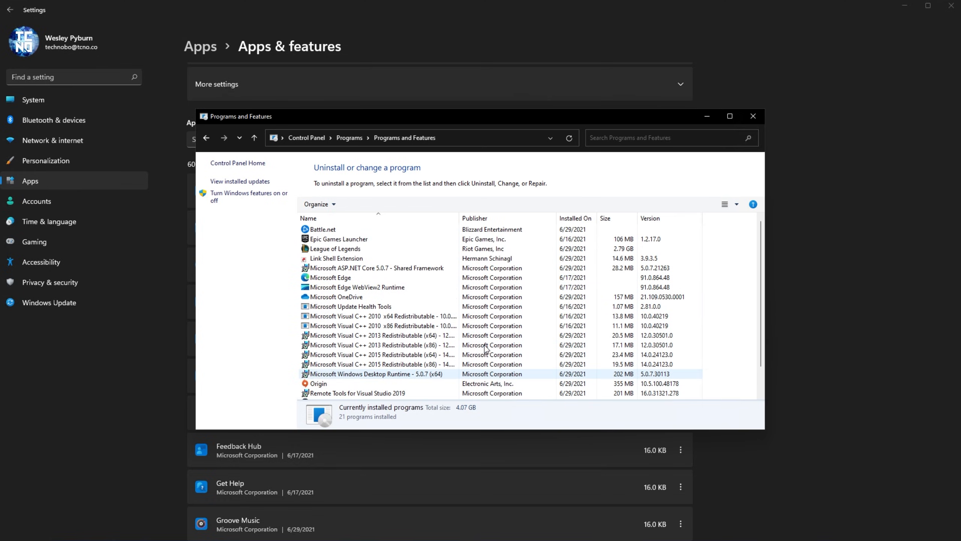
Step: Review the Settings app list again, inspect Alarms & Clock's options, then minimize Settings
{"action": "left_click", "coordinate": [753, 116]}
{"action": "scroll", "coordinate": [509, 393], "scroll_direction": "down", "scroll_amount": 10}
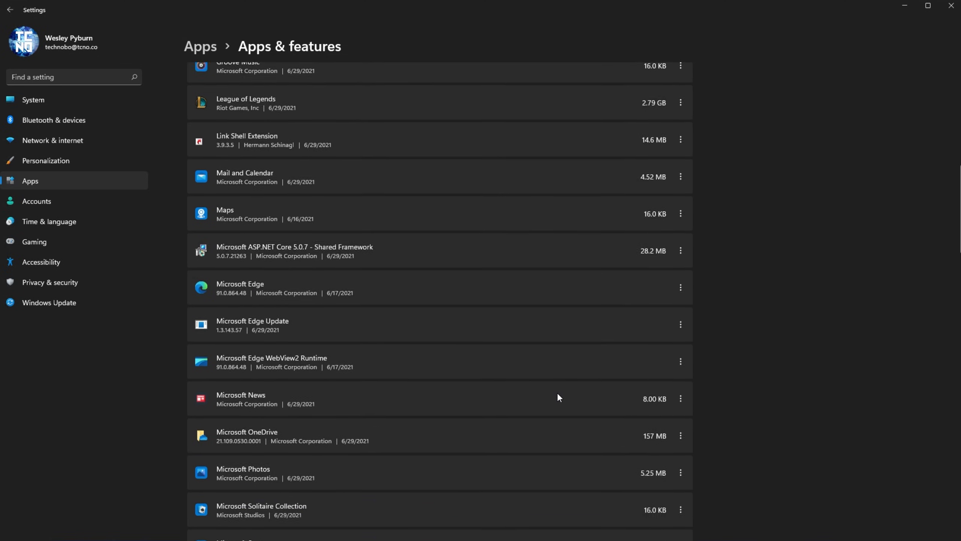
{"action": "scroll", "coordinate": [558, 395], "scroll_direction": "down", "scroll_amount": 10}
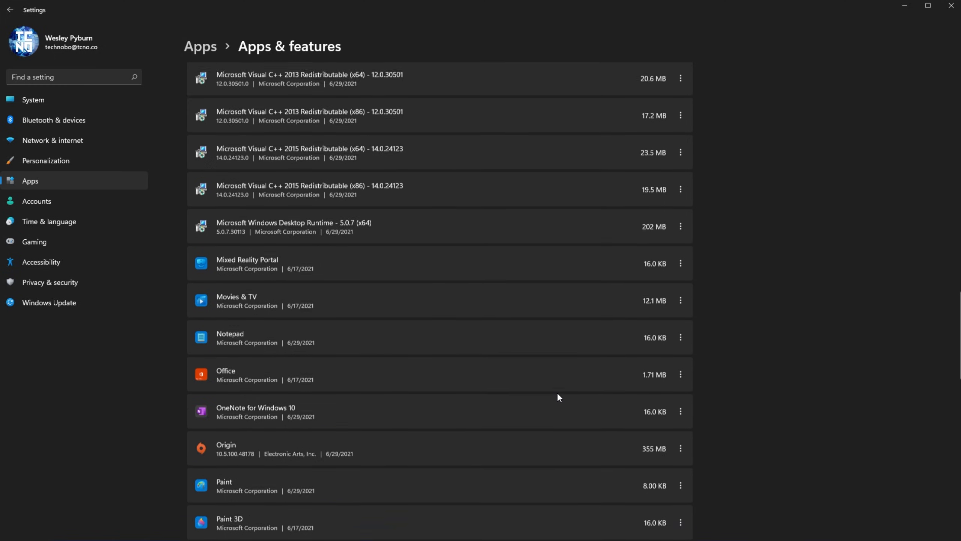
{"action": "scroll", "coordinate": [558, 396], "scroll_direction": "down", "scroll_amount": 2}
{"action": "scroll", "coordinate": [558, 394], "scroll_direction": "down", "scroll_amount": 2}
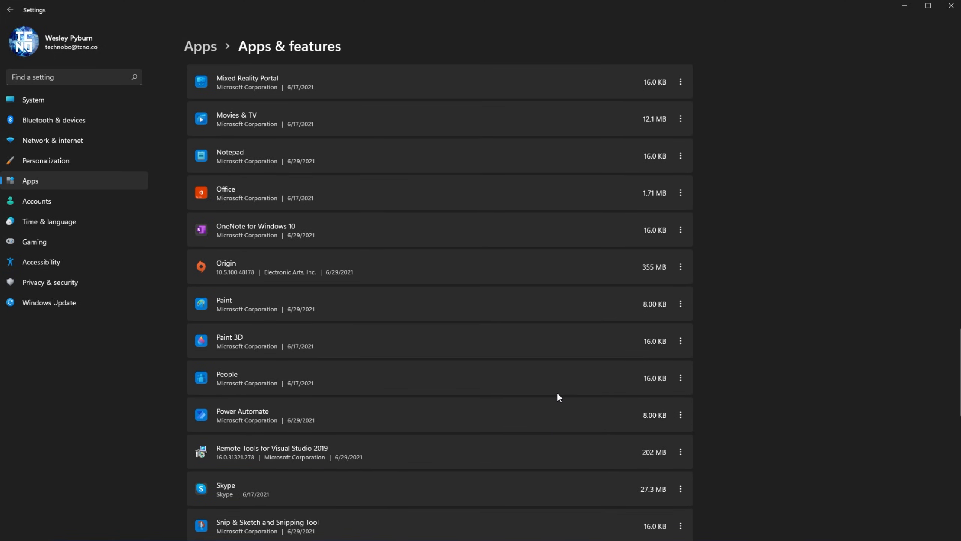
{"action": "scroll", "coordinate": [558, 393], "scroll_direction": "down", "scroll_amount": 2}
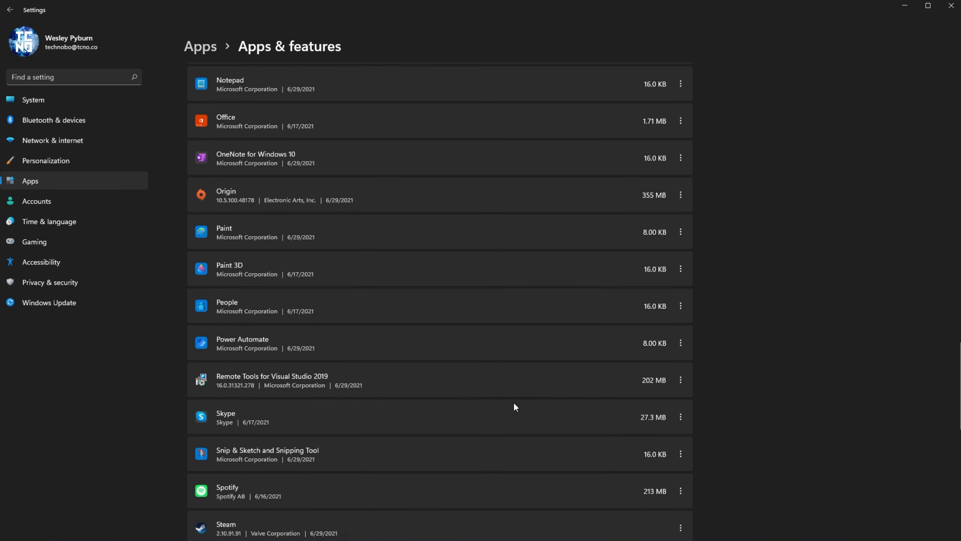
{"action": "scroll", "coordinate": [515, 404], "scroll_direction": "up", "scroll_amount": 2}
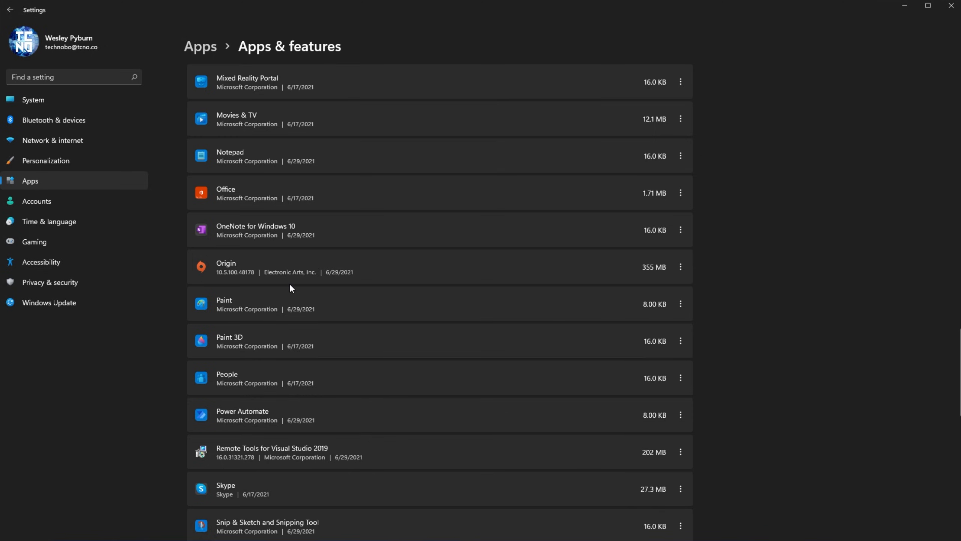
{"action": "scroll", "coordinate": [290, 286], "scroll_direction": "up", "scroll_amount": 15}
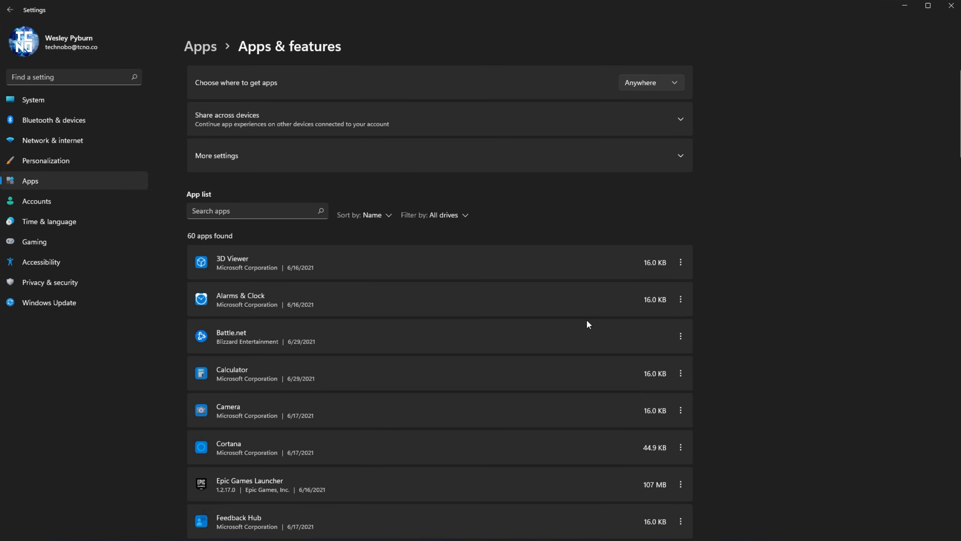
{"action": "left_click", "coordinate": [681, 299]}
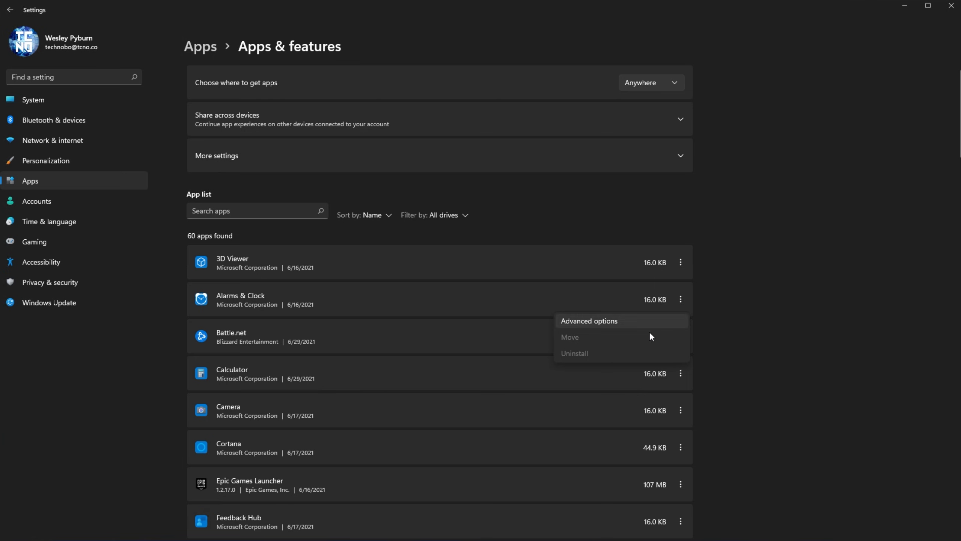
{"action": "left_click", "coordinate": [763, 329]}
{"action": "left_click", "coordinate": [909, 11]}
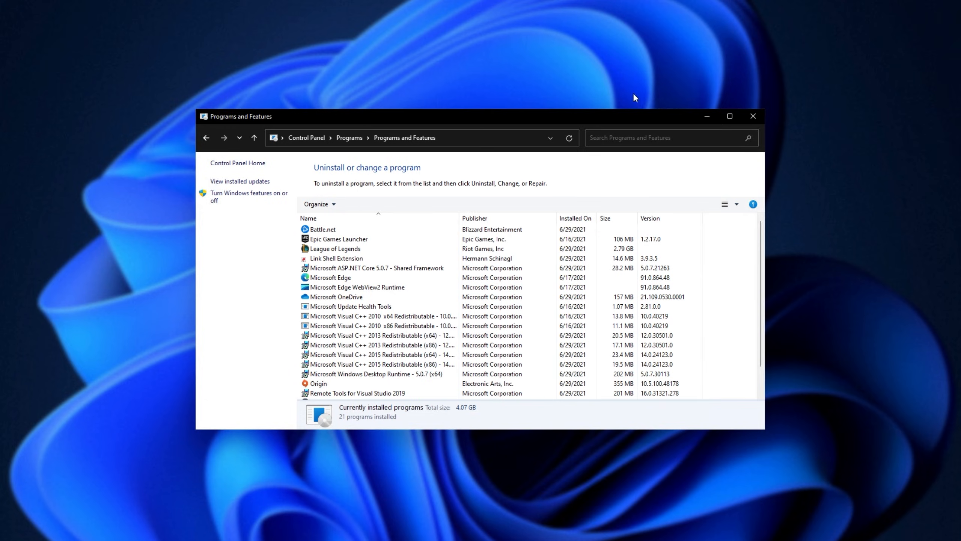
Step: Inspect Origin's uninstall option and the Visual C++ 2010 x64 entry, then close Programs and Features
{"action": "right_click", "coordinate": [352, 383]}
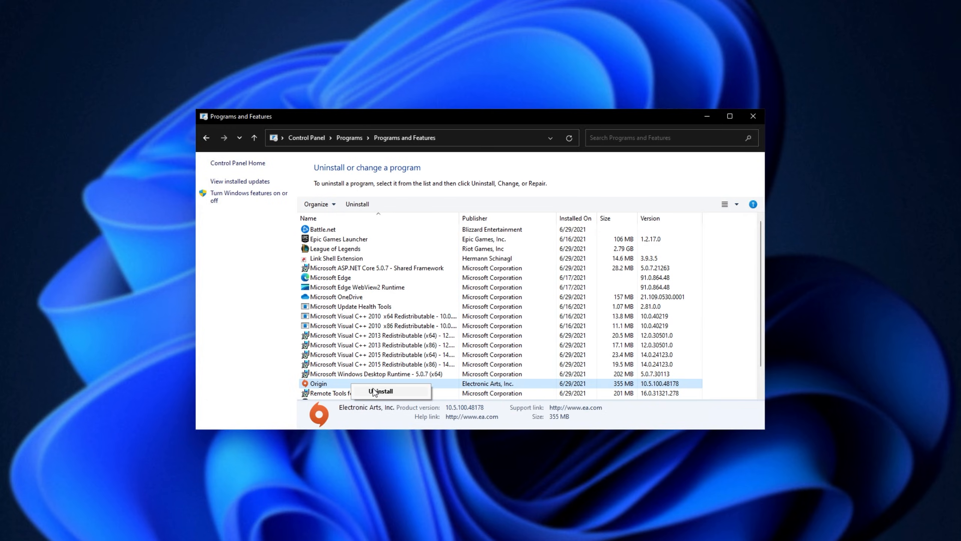
{"action": "left_click", "coordinate": [528, 382]}
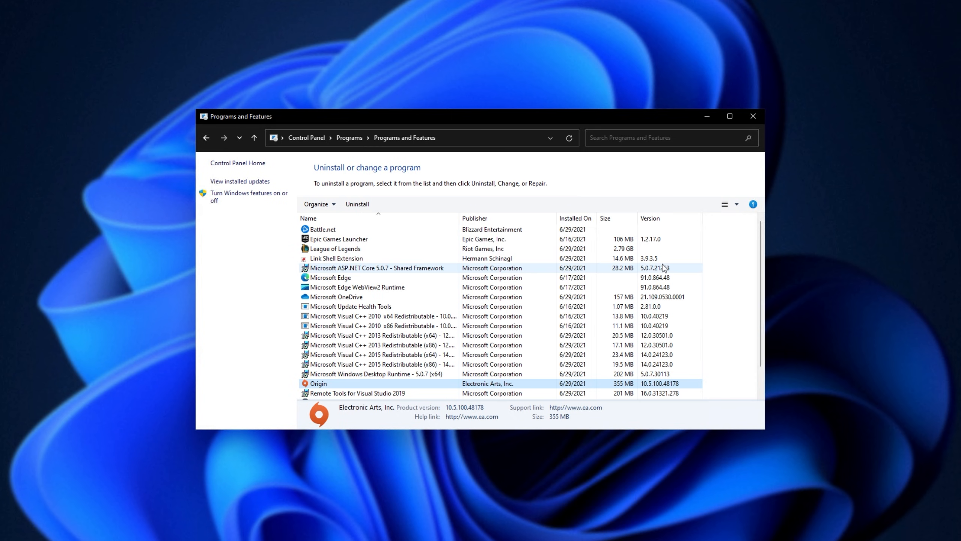
{"action": "left_click", "coordinate": [317, 320]}
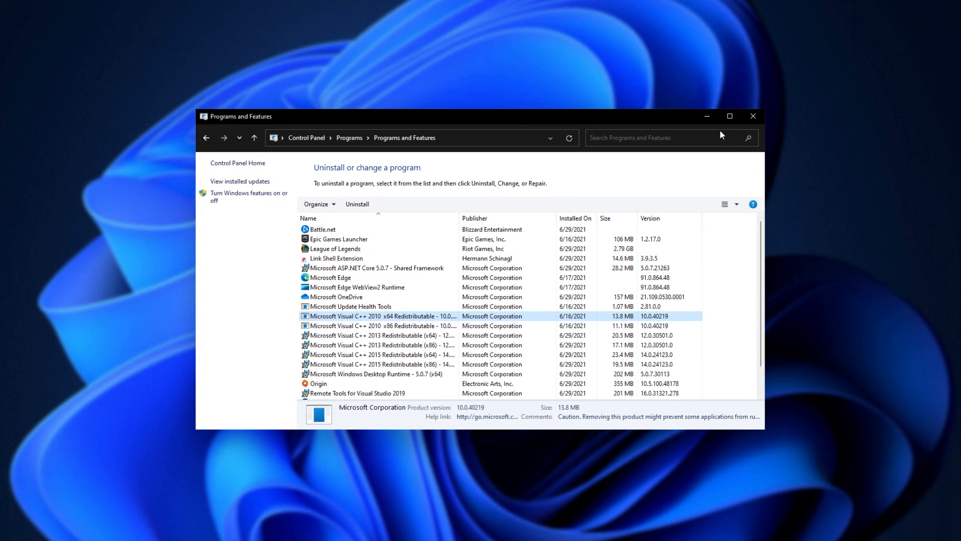
{"action": "left_click", "coordinate": [755, 116]}
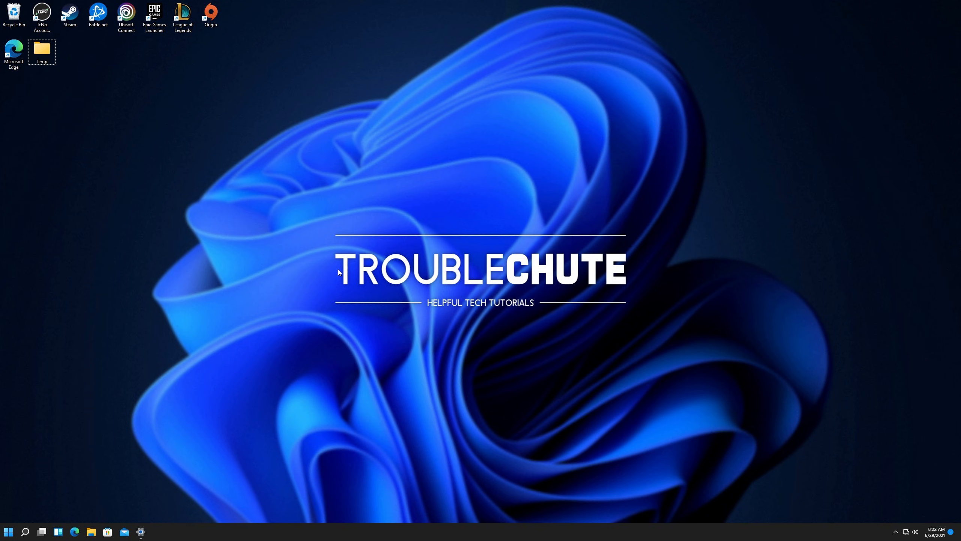
Step: Open Task Manager's Startup tab and sort the startup apps by status
{"action": "key", "text": "ctrl+shift+Escape"}
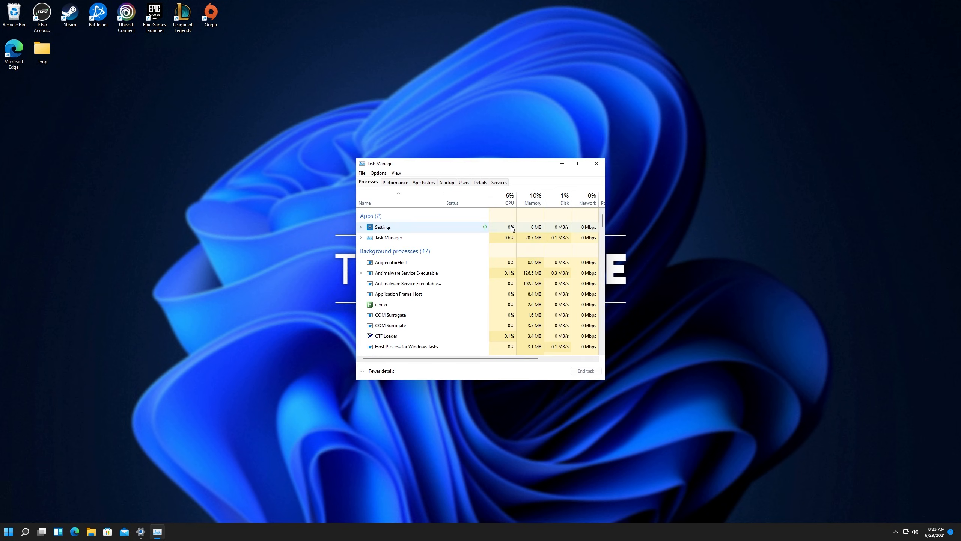
{"action": "left_click", "coordinate": [419, 95]}
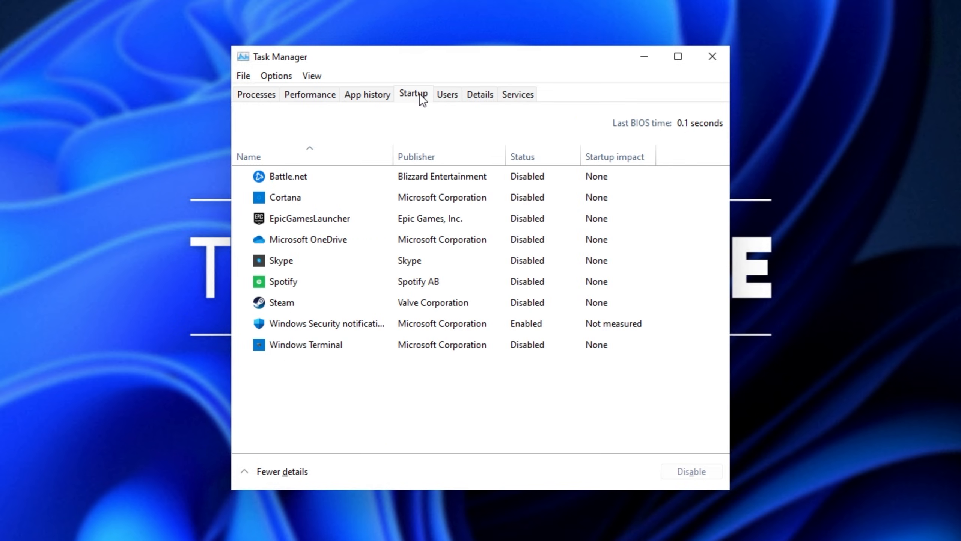
{"action": "left_click", "coordinate": [519, 165]}
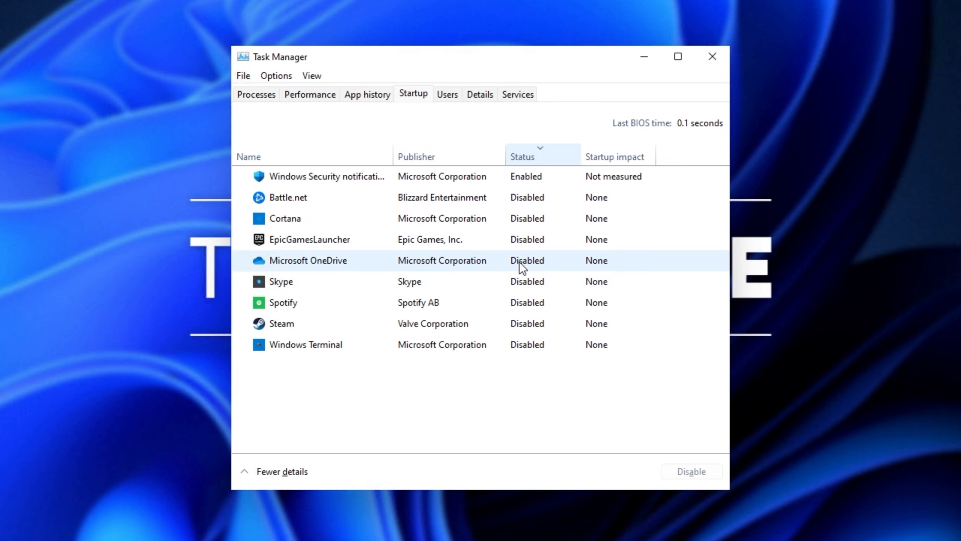
Step: Check the Steam and Windows Security notification entries without changing them, then close Task Manager
{"action": "left_click", "coordinate": [468, 320]}
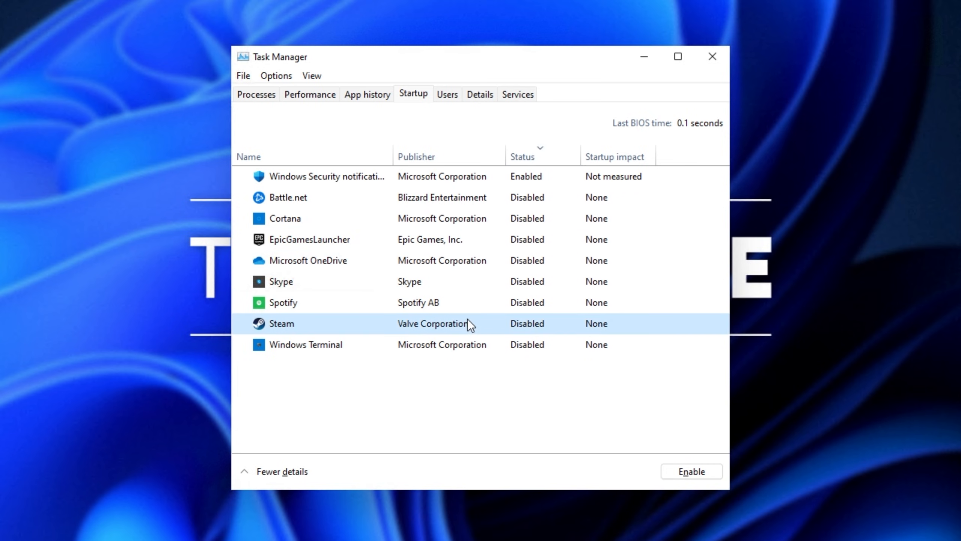
{"action": "right_click", "coordinate": [468, 320]}
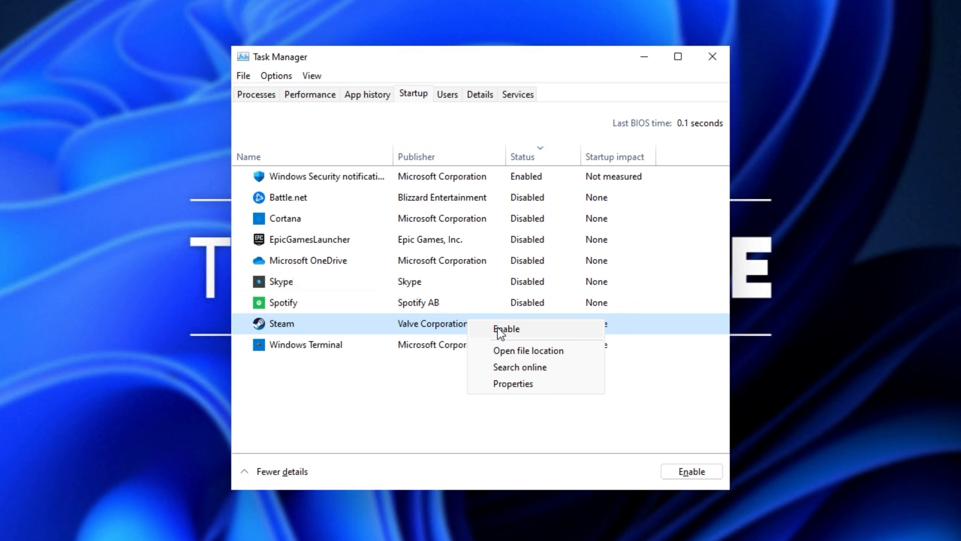
{"action": "right_click", "coordinate": [492, 176]}
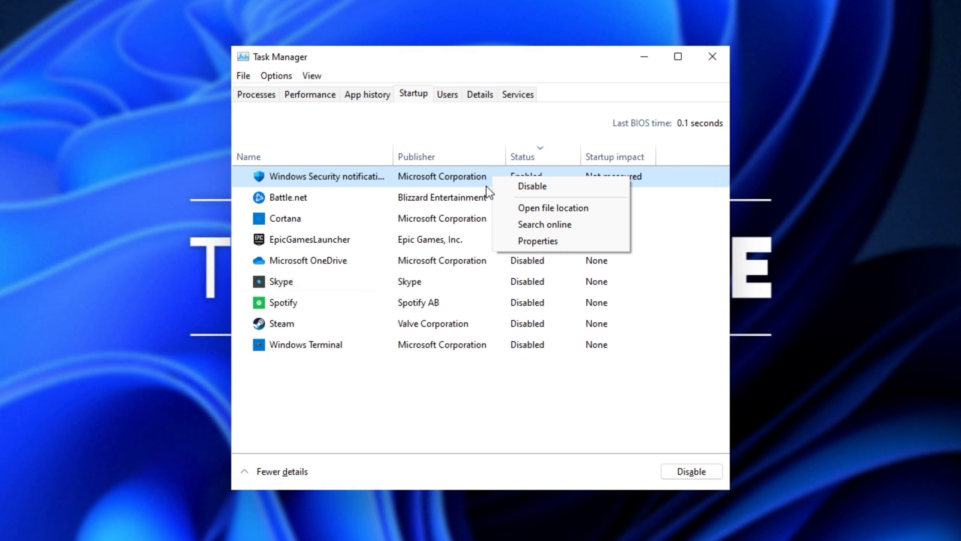
{"action": "left_click", "coordinate": [480, 197]}
{"action": "left_click", "coordinate": [461, 318]}
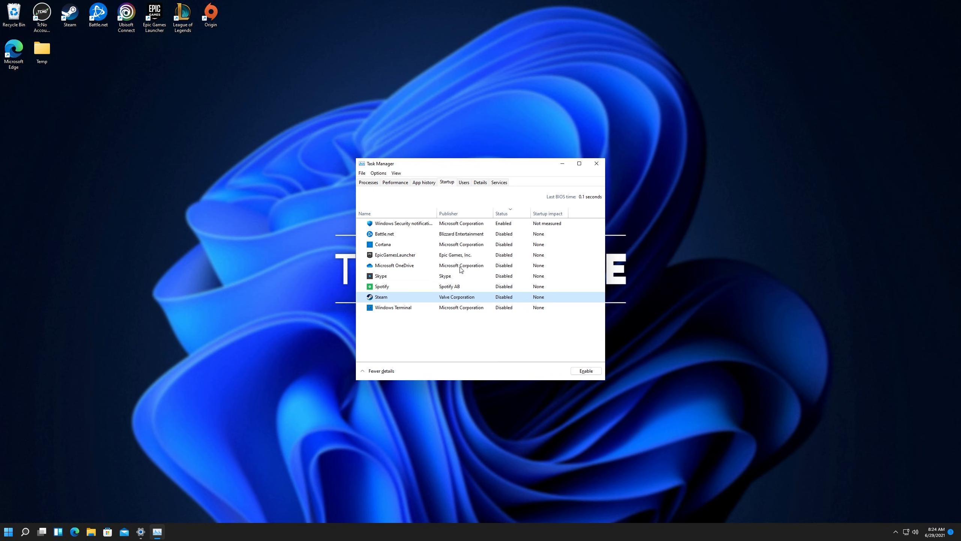
{"action": "left_click", "coordinate": [597, 164]}
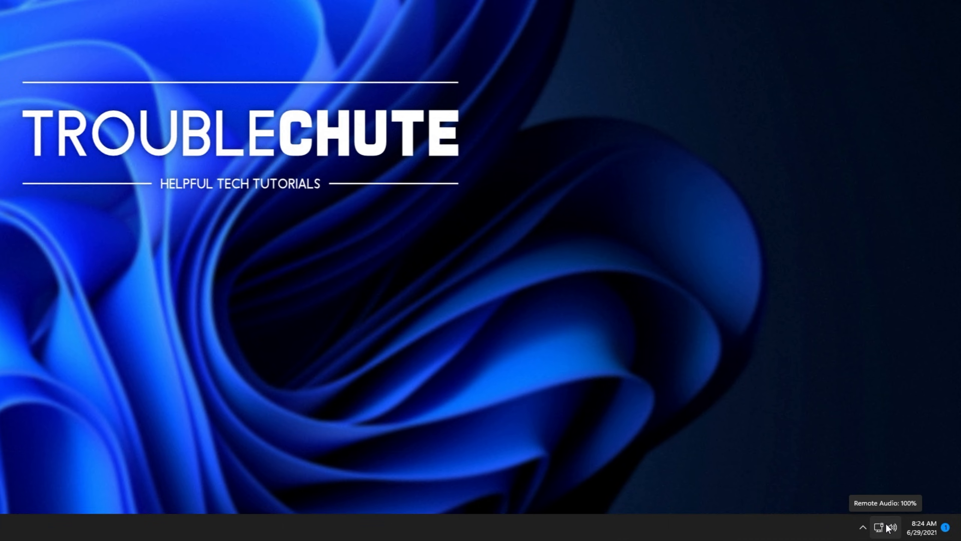
Step: Open the classic Sound control panel through Sound settings' More sound settings
{"action": "right_click", "coordinate": [888, 525]}
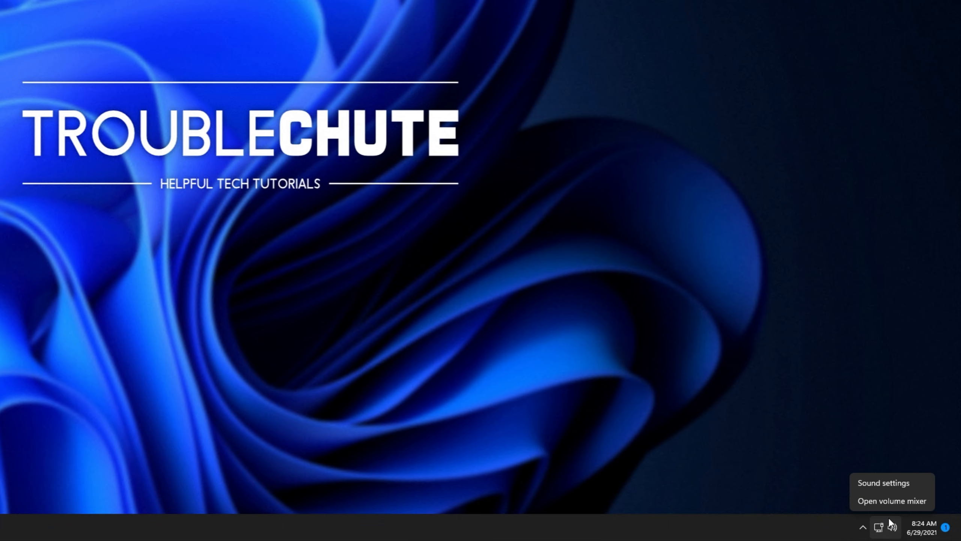
{"action": "left_click", "coordinate": [893, 487]}
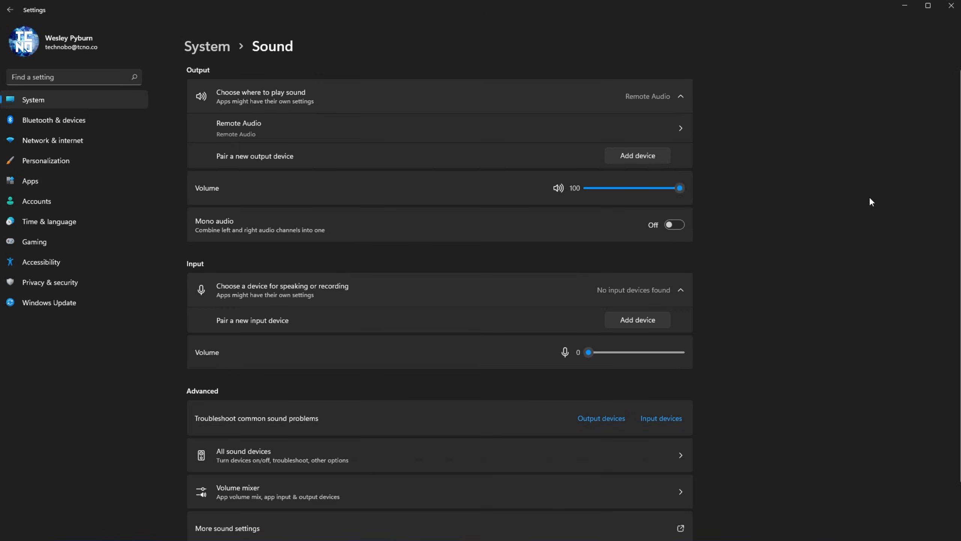
{"action": "scroll", "coordinate": [867, 199], "scroll_direction": "down", "scroll_amount": 2}
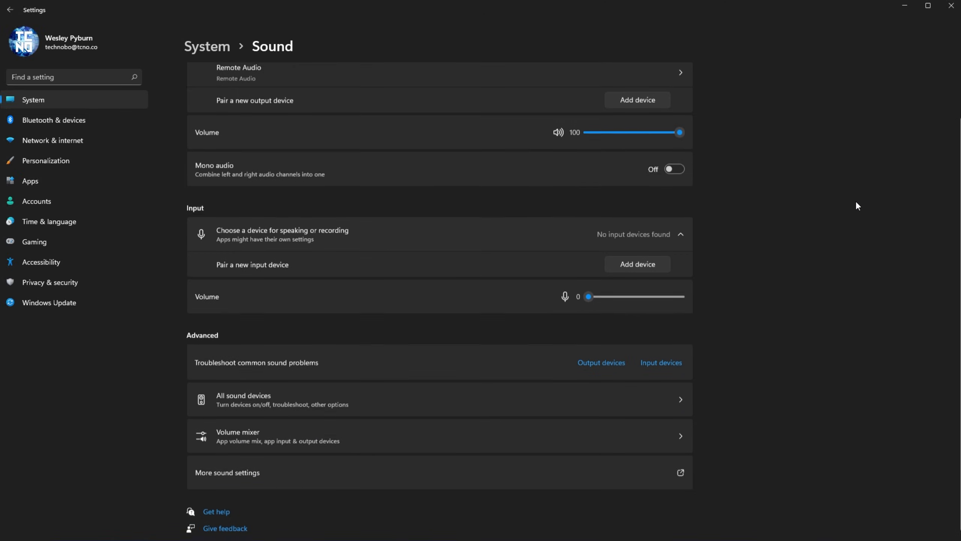
{"action": "left_click", "coordinate": [279, 471]}
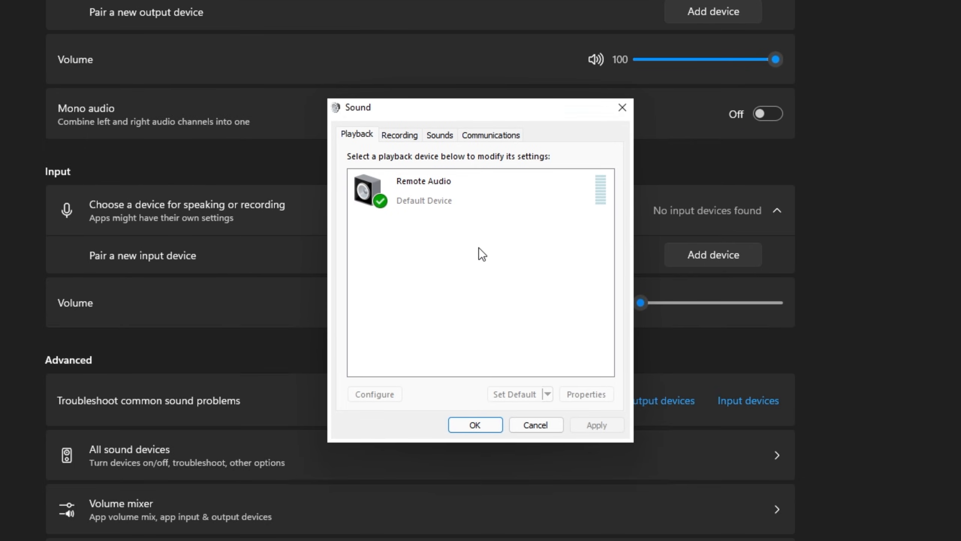
Step: Check the options for Remote Audio and the two Dell S2417DG playback devices
{"action": "right_click", "coordinate": [448, 189]}
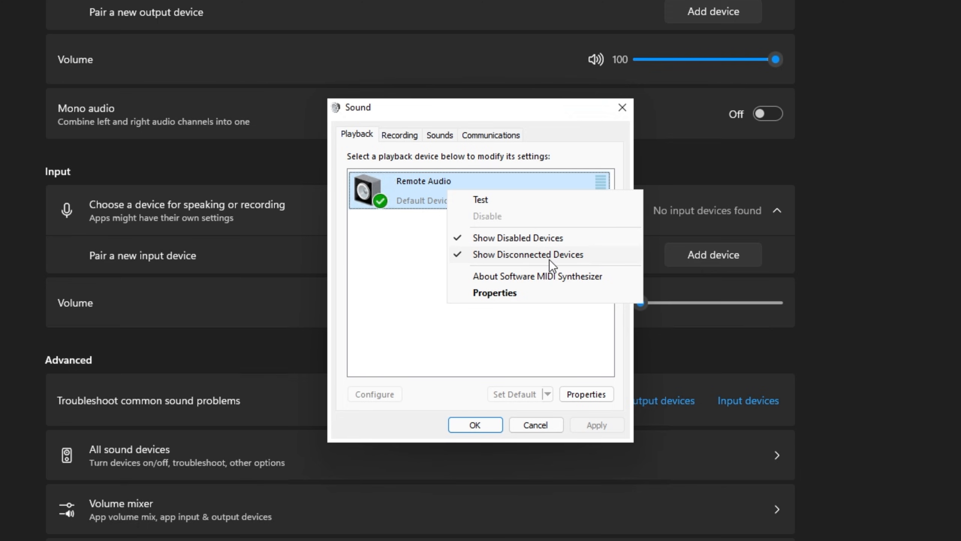
{"action": "left_click", "coordinate": [353, 267]}
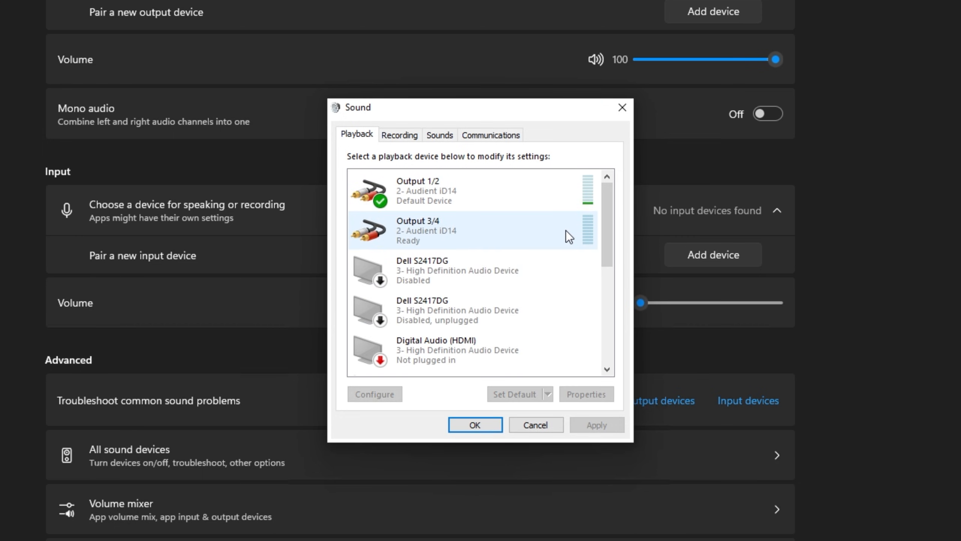
{"action": "right_click", "coordinate": [485, 275]}
{"action": "right_click", "coordinate": [461, 301]}
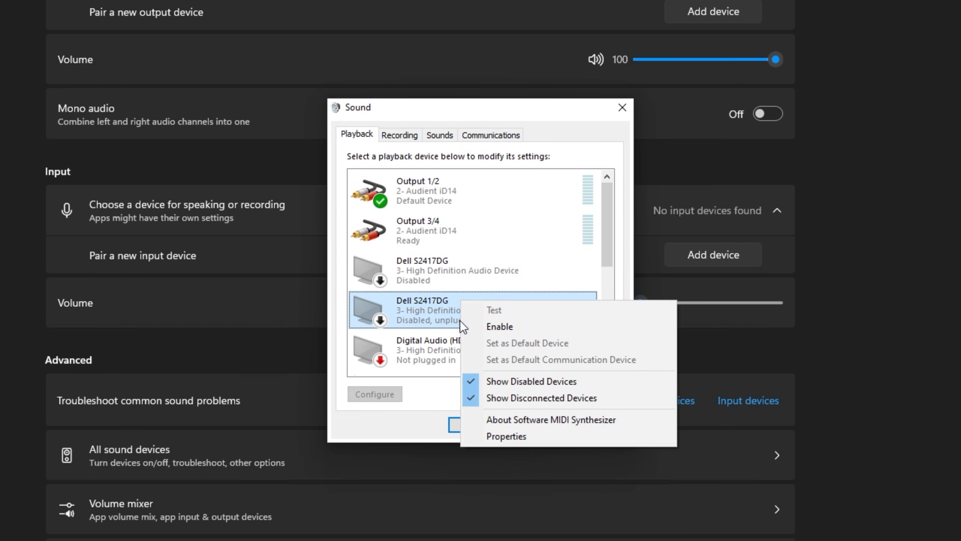
{"action": "left_click", "coordinate": [463, 273]}
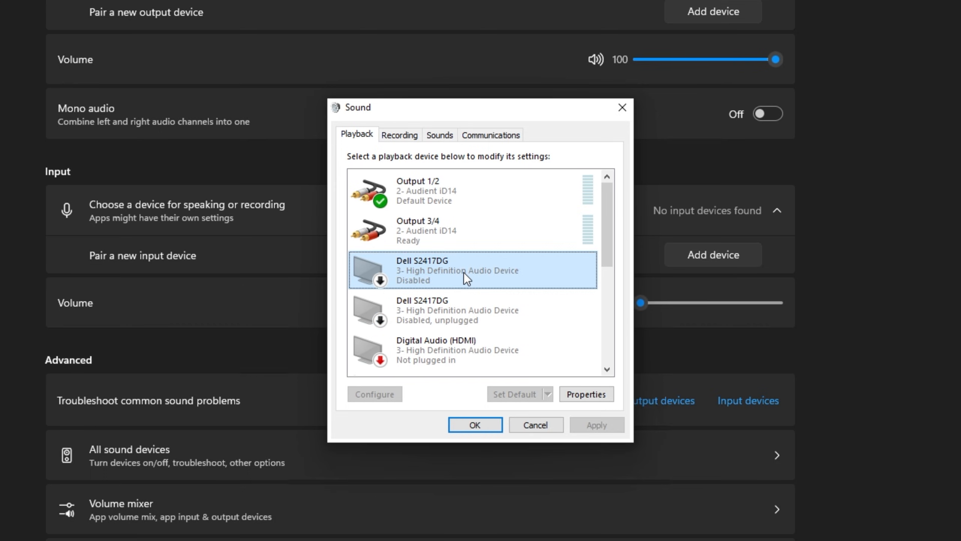
Step: Hide disabled and disconnected devices from the Playback list, then view the recording devices
{"action": "right_click", "coordinate": [474, 267]}
{"action": "left_click", "coordinate": [542, 350]}
{"action": "right_click", "coordinate": [488, 275]}
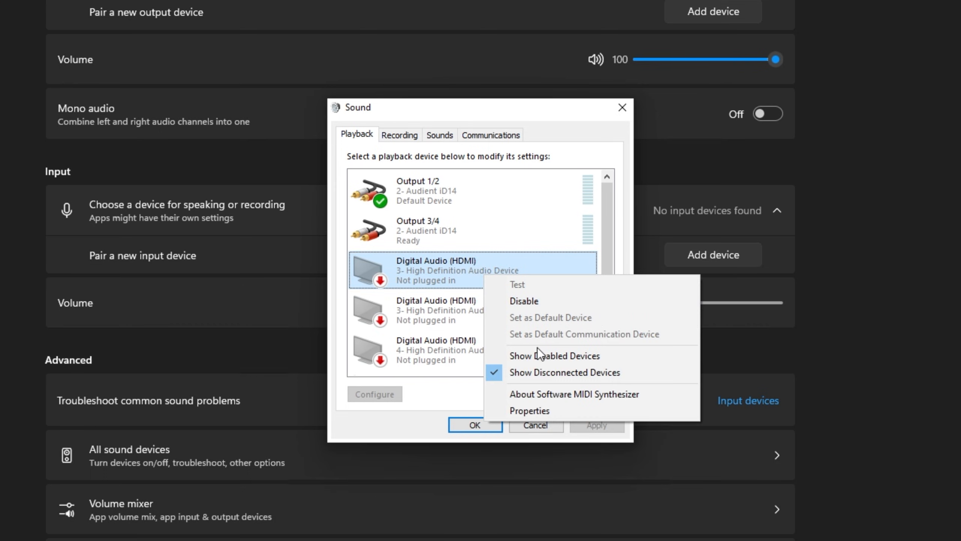
{"action": "left_click", "coordinate": [534, 371]}
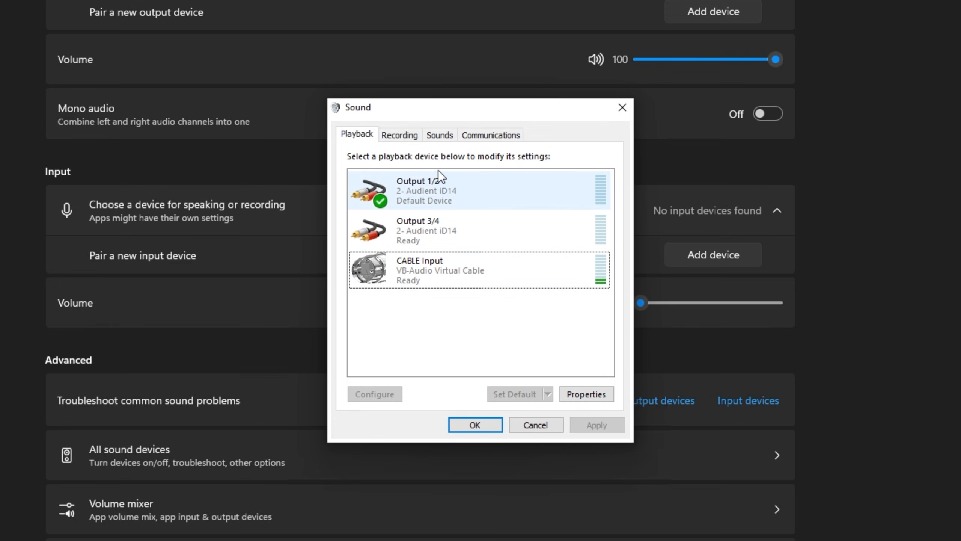
{"action": "left_click", "coordinate": [391, 135]}
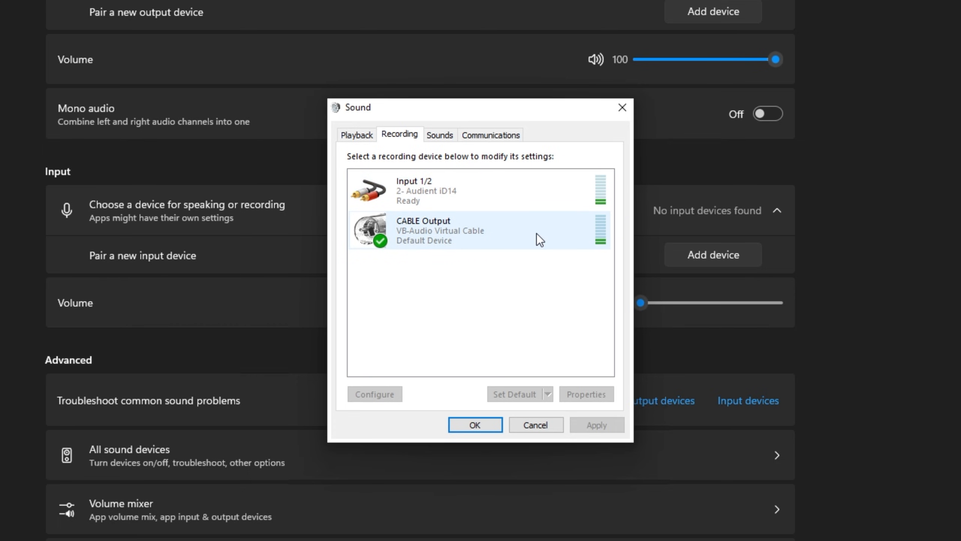
Step: Set communications activity to Do nothing, apply it, and return to the Playback list
{"action": "left_click", "coordinate": [490, 137]}
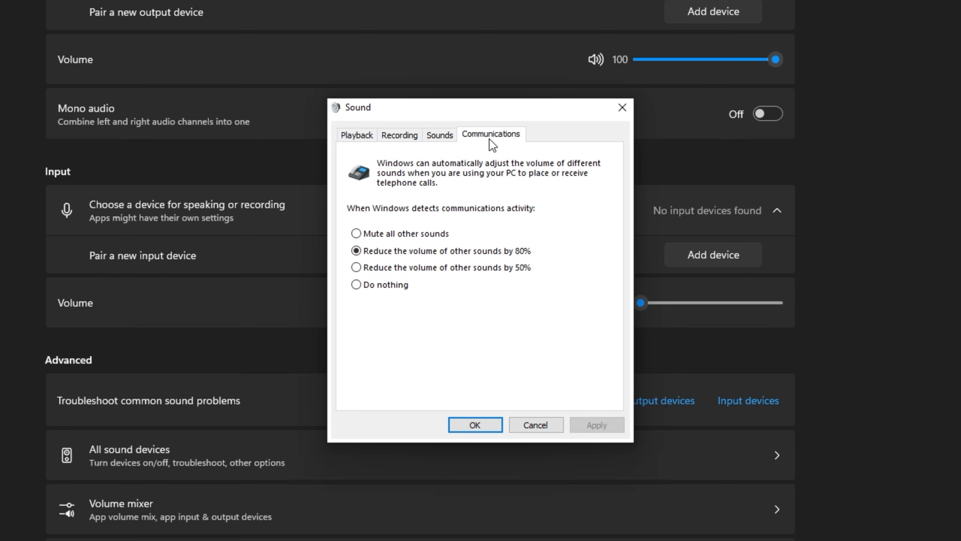
{"action": "left_click", "coordinate": [389, 289]}
{"action": "left_click", "coordinate": [596, 424]}
{"action": "left_click", "coordinate": [367, 138]}
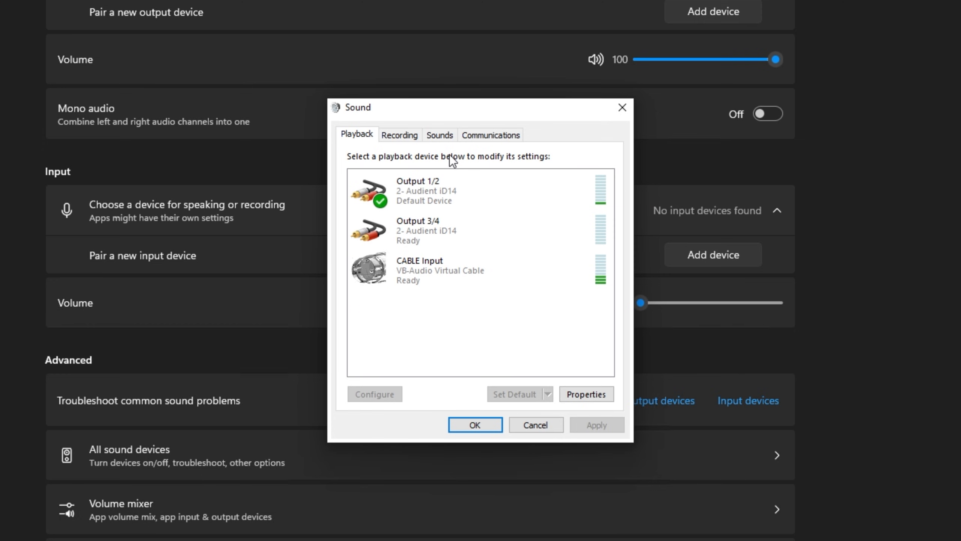
Step: Open Output 1/2 properties, confirm enhancements are off, and view its 24 bit, 96000 Hz format
{"action": "right_click", "coordinate": [447, 192]}
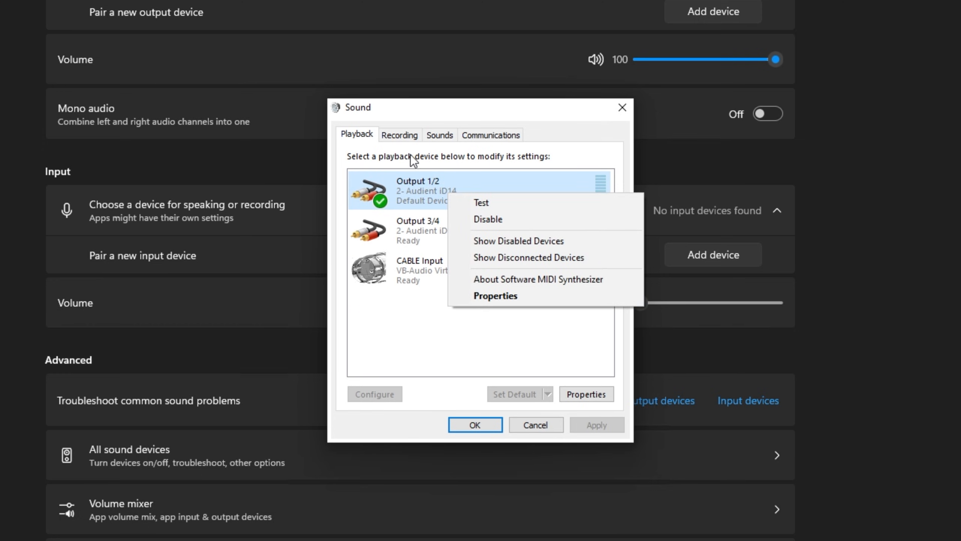
{"action": "left_click", "coordinate": [509, 295]}
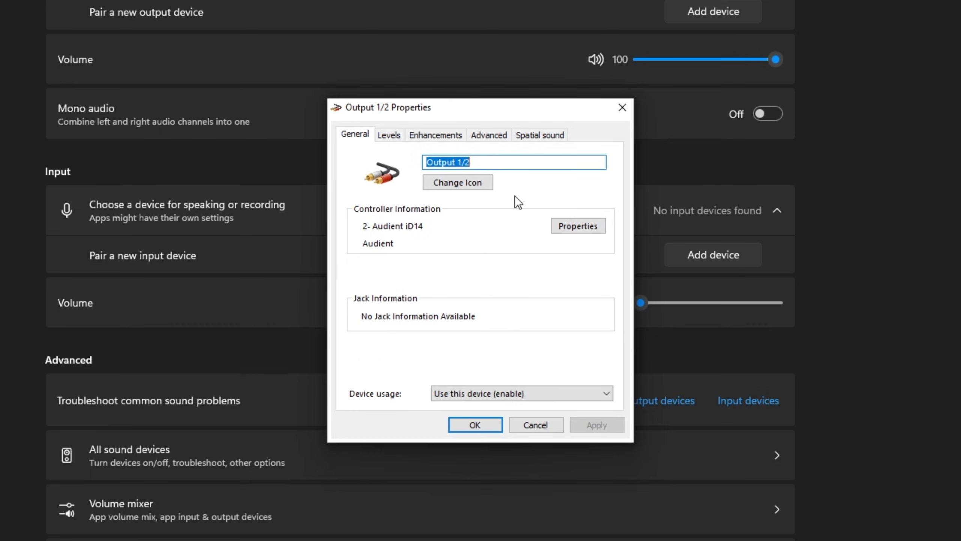
{"action": "left_click", "coordinate": [439, 136]}
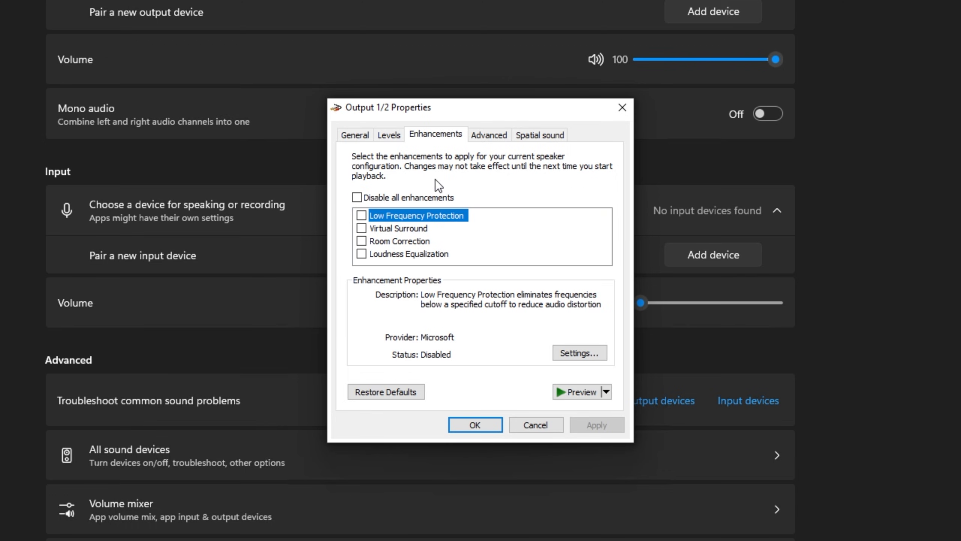
{"action": "left_click", "coordinate": [489, 136]}
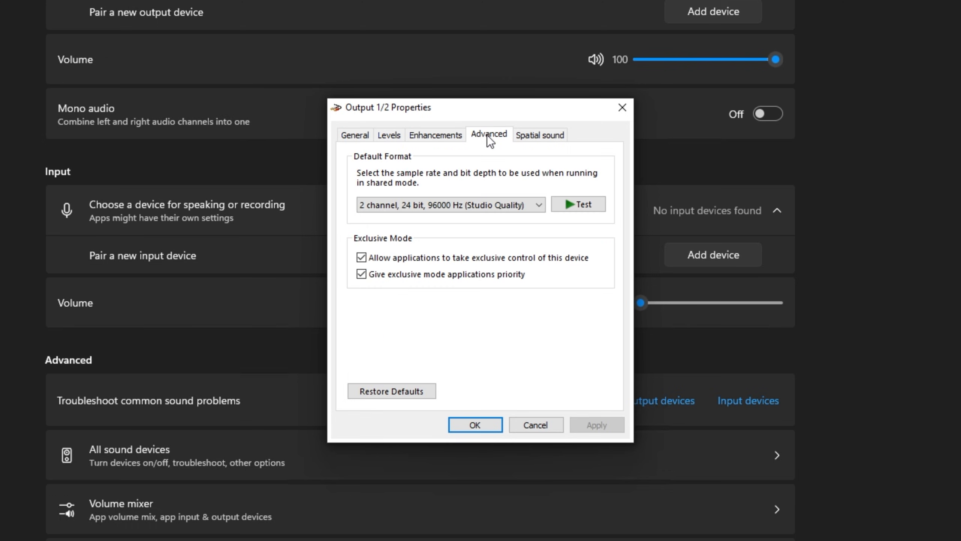
Step: Keep Output 1/2 at 2 channel, 24 bit, 96000 Hz with both exclusive mode options on, and apply
{"action": "left_click", "coordinate": [475, 204]}
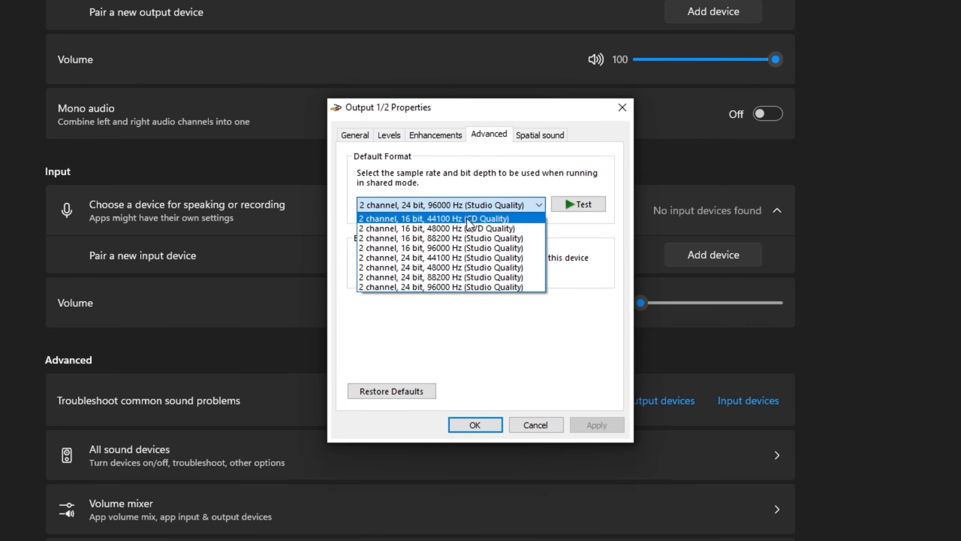
{"action": "left_click", "coordinate": [498, 185]}
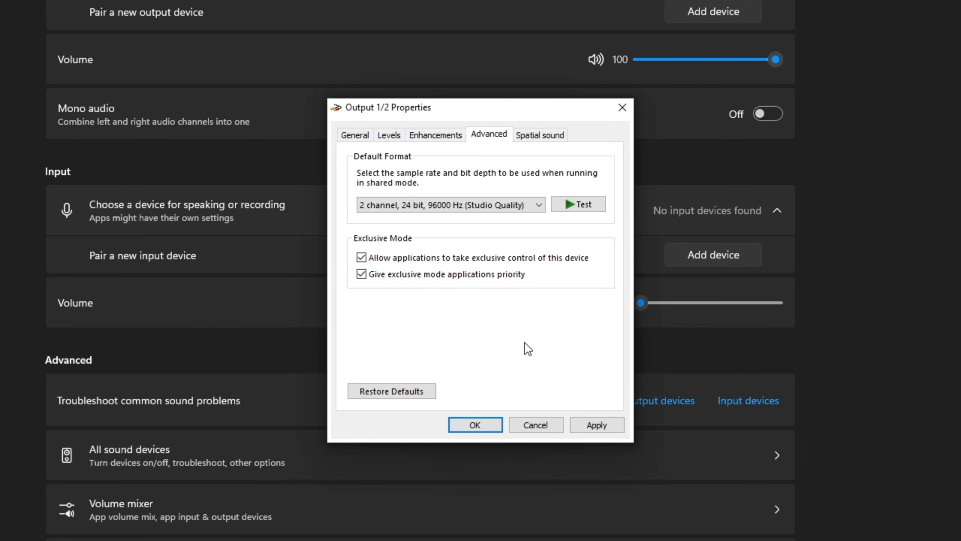
{"action": "left_click", "coordinate": [494, 430]}
Step: Review Input 1/2's Enhancements and Advanced default format on the Recording tab, changing nothing
{"action": "left_click", "coordinate": [409, 136]}
{"action": "right_click", "coordinate": [431, 199]}
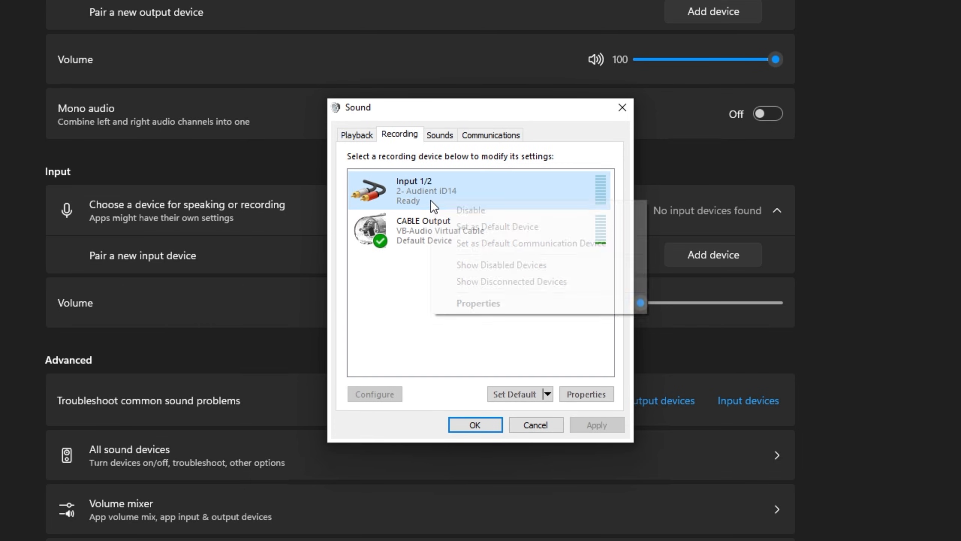
{"action": "left_click", "coordinate": [481, 298]}
{"action": "left_click", "coordinate": [467, 134]}
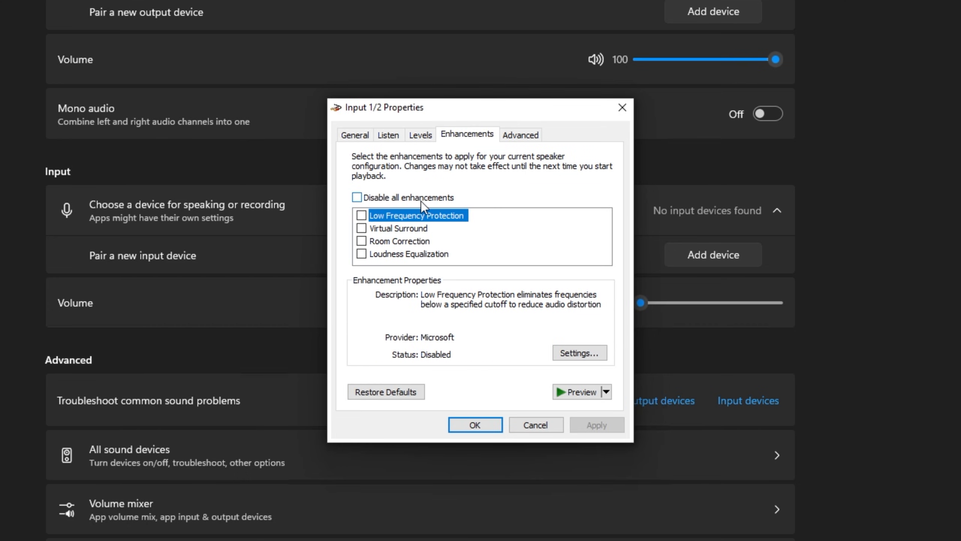
{"action": "left_click", "coordinate": [518, 136]}
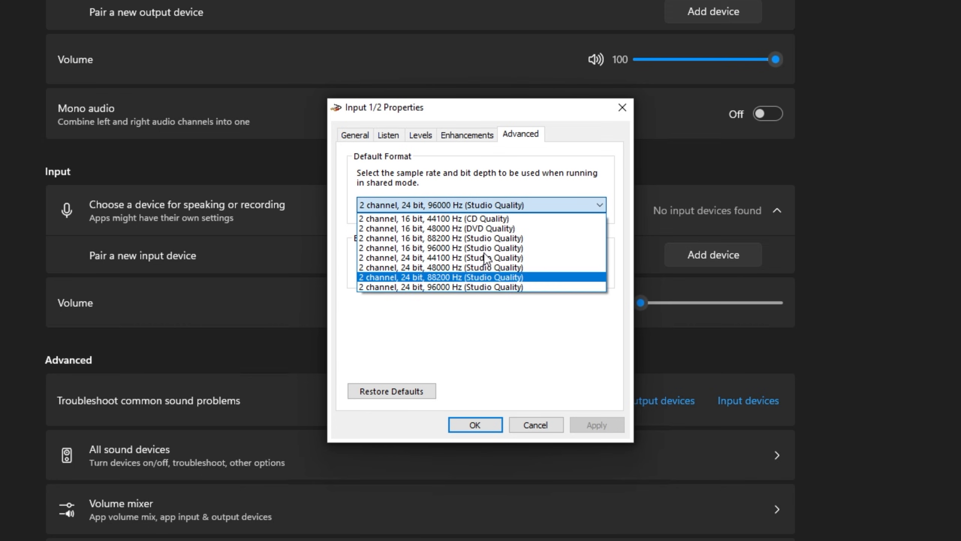
{"action": "left_click", "coordinate": [526, 162]}
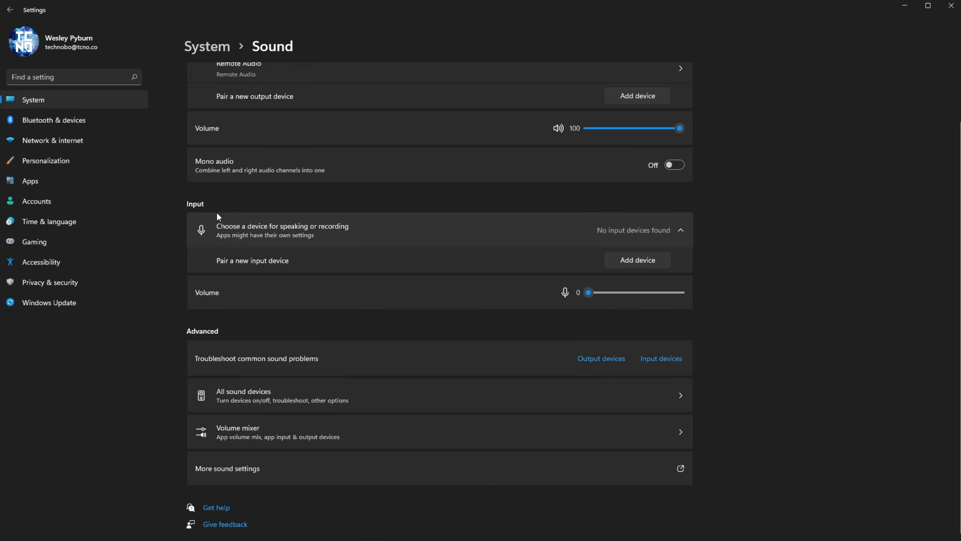
Step: View System > Display and its Custom scaling page, go back, then close Settings
{"action": "scroll", "coordinate": [212, 211], "scroll_direction": "up", "scroll_amount": 2}
{"action": "left_click", "coordinate": [53, 98]}
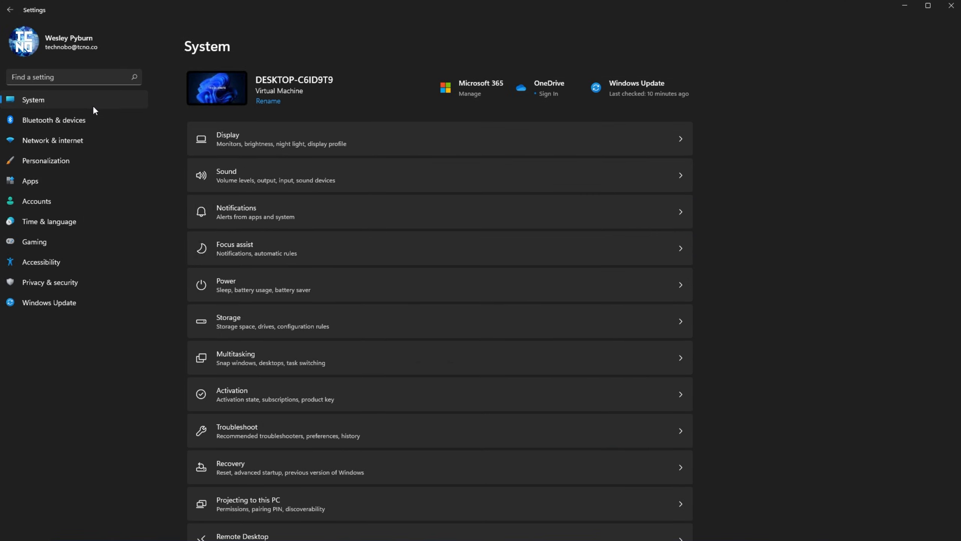
{"action": "left_click", "coordinate": [305, 140]}
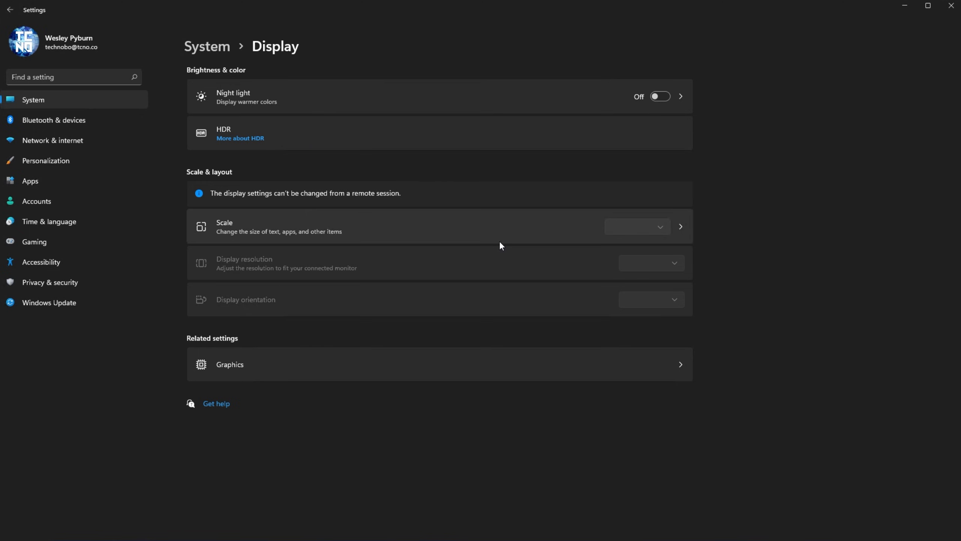
{"action": "left_click", "coordinate": [644, 229]}
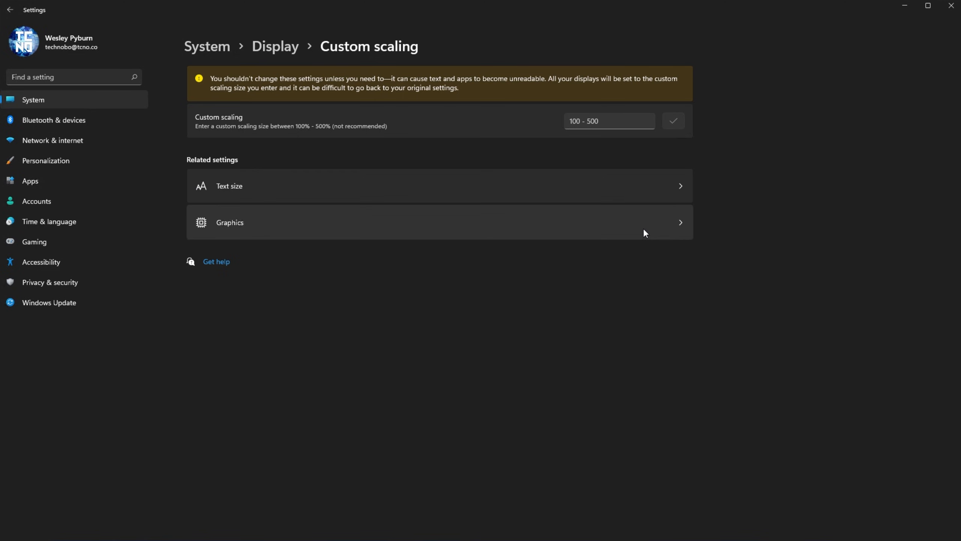
{"action": "key", "text": "alt+Left"}
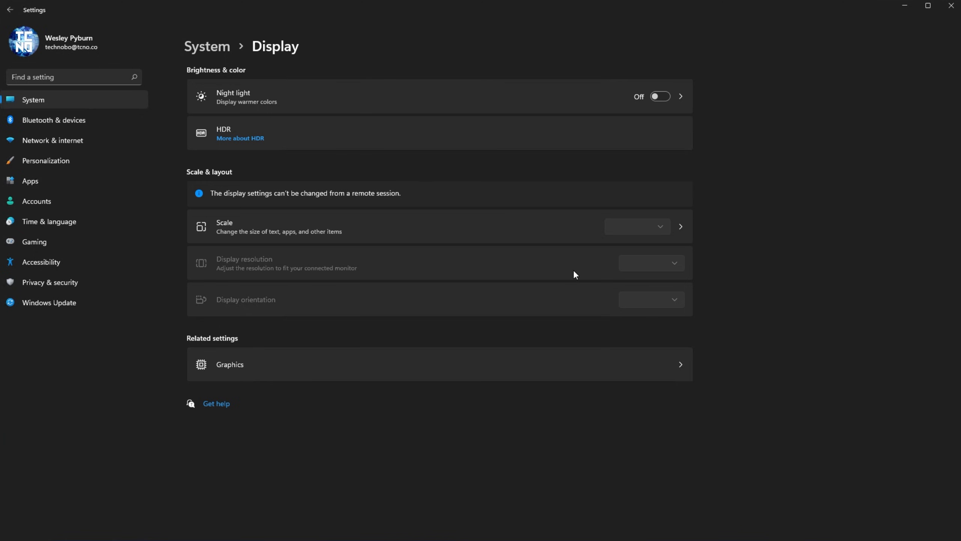
{"action": "left_click", "coordinate": [948, 7]}
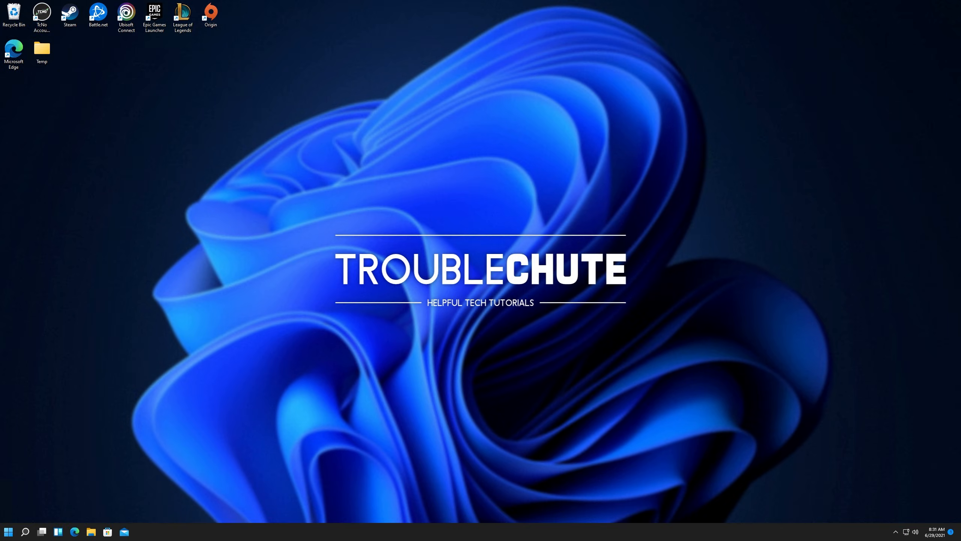
Step: Search 'power' and reach the 'Choose a power plan' page in Power Options
{"action": "key", "text": "super"}
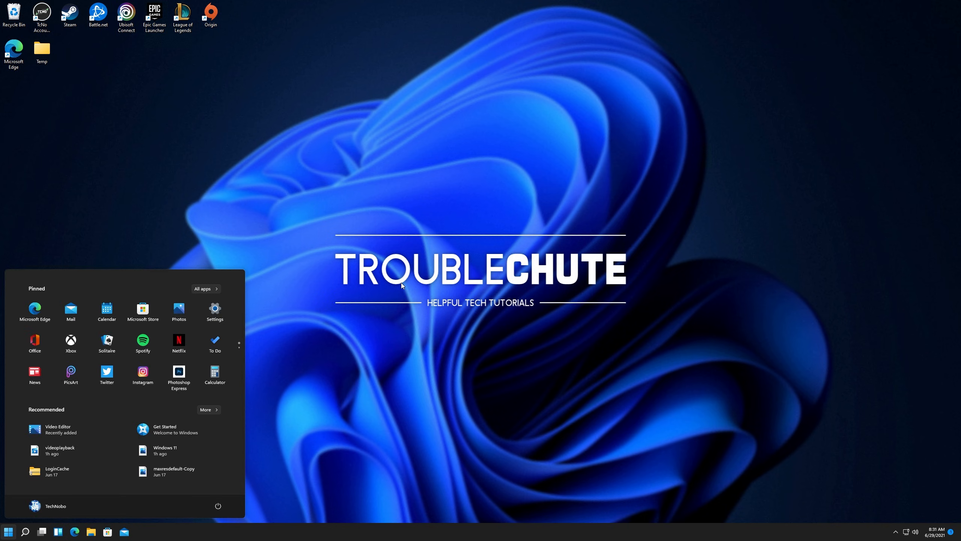
{"action": "type", "text": "power"}
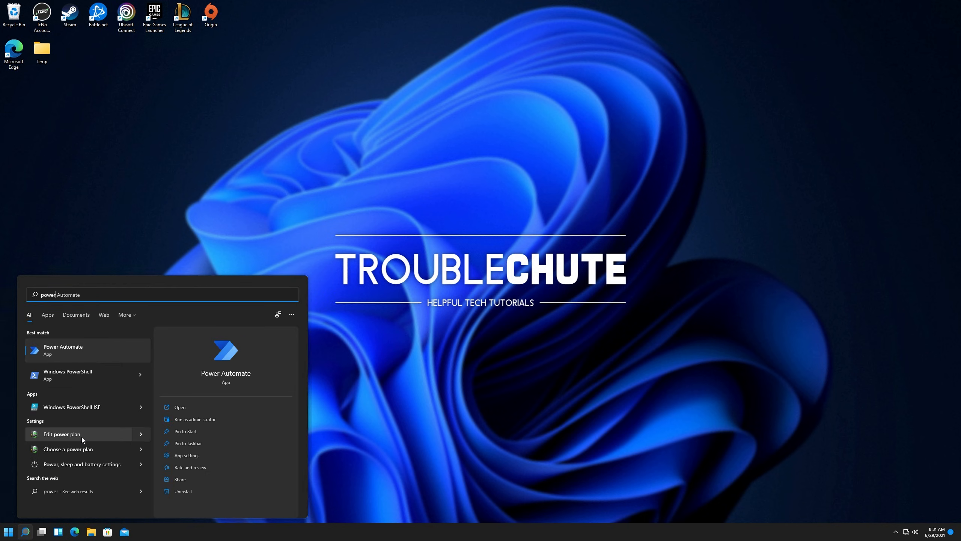
{"action": "left_click", "coordinate": [81, 437]}
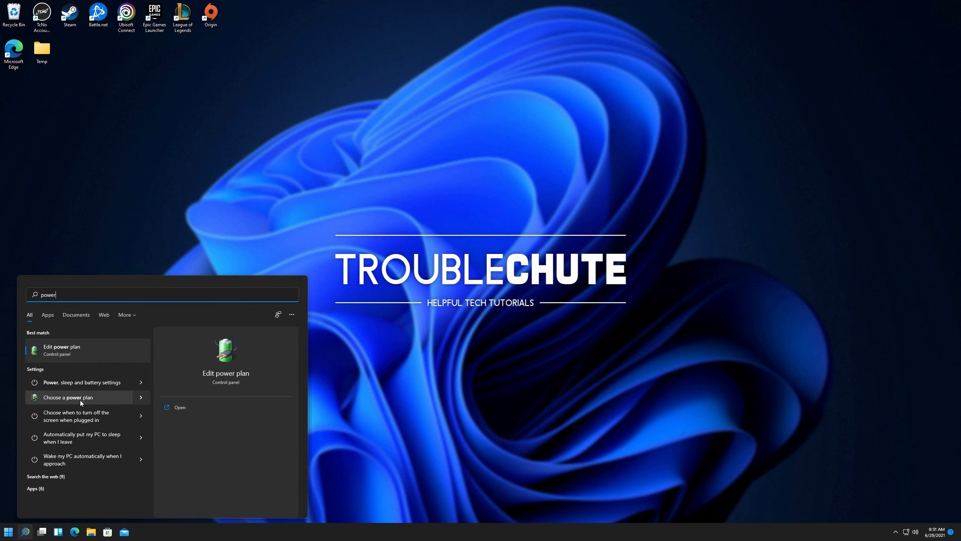
{"action": "left_click", "coordinate": [80, 400]}
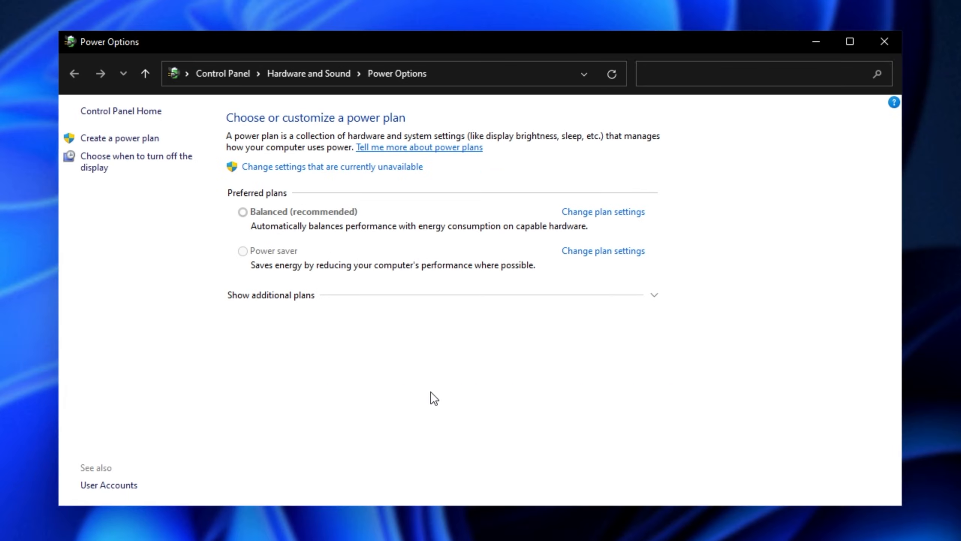
Step: Reveal the additional plans and make High performance the active power plan
{"action": "left_click", "coordinate": [310, 167]}
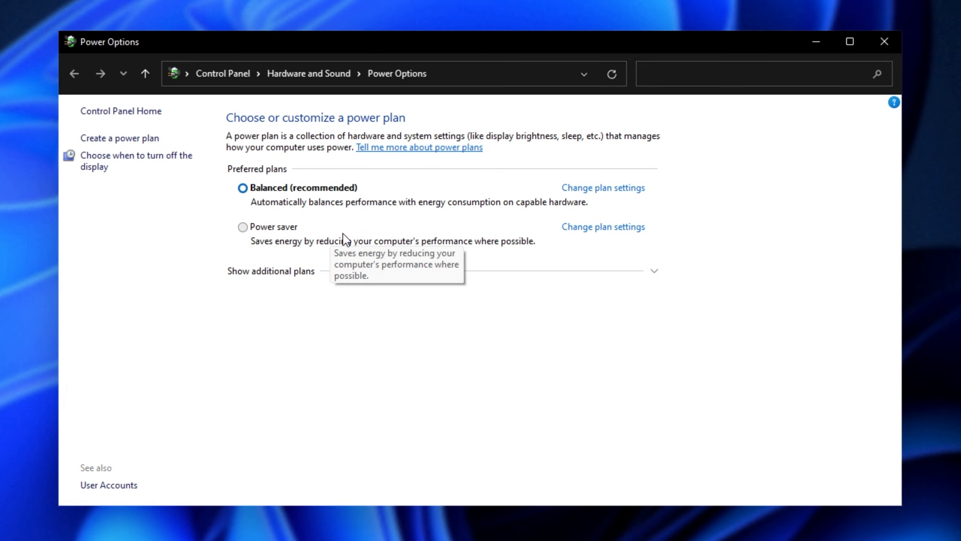
{"action": "left_click", "coordinate": [654, 272]}
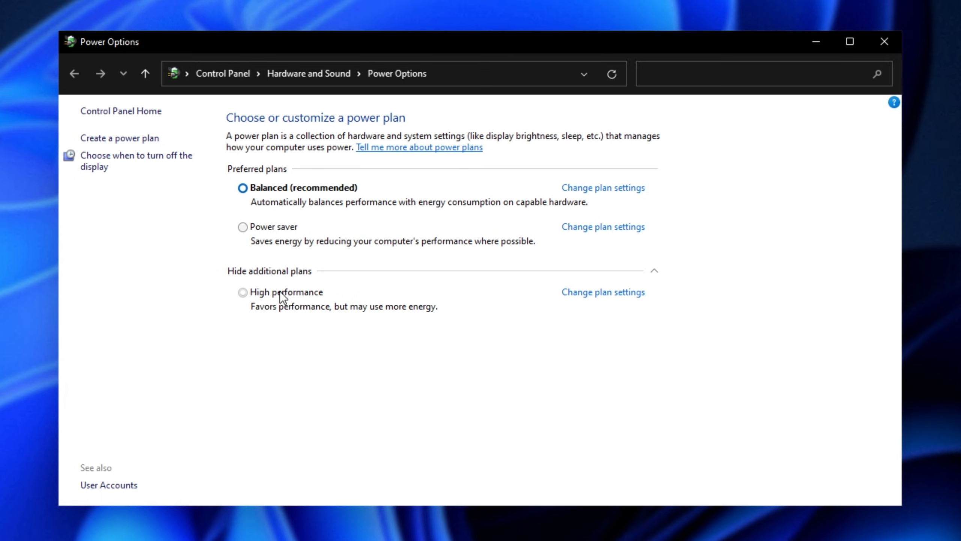
{"action": "left_click", "coordinate": [282, 297]}
{"action": "left_click", "coordinate": [280, 296]}
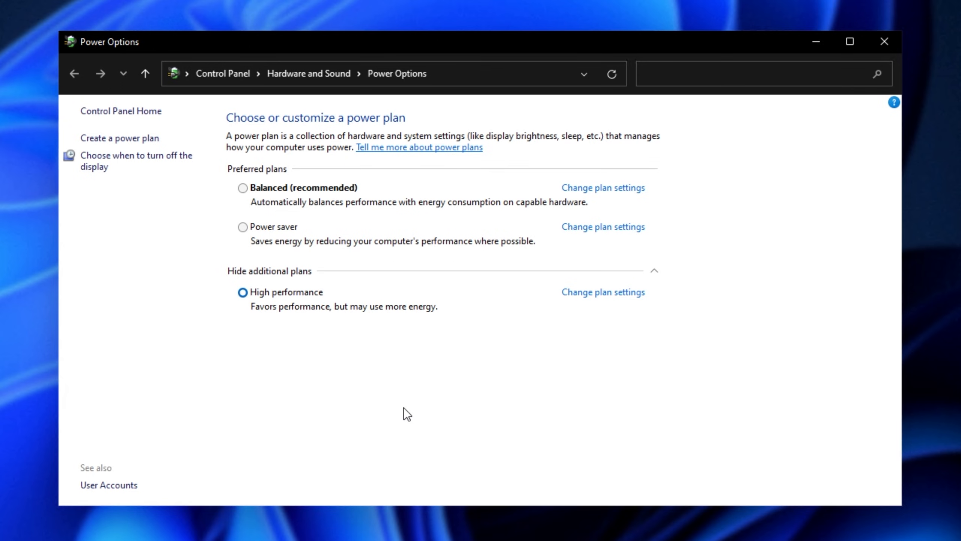
{"action": "key", "text": "super"}
{"action": "type", "text": "cmd"}
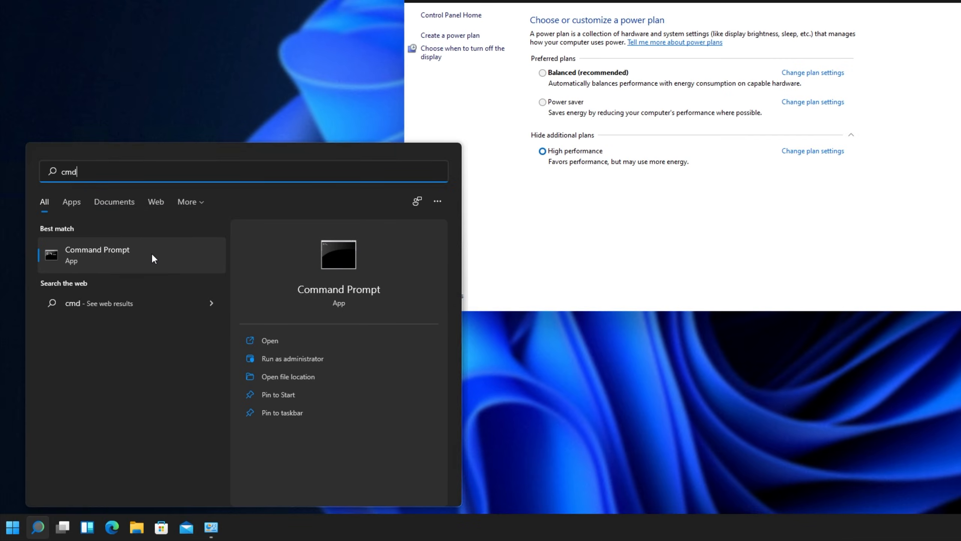
Step: Run 'powercfg -duplicatescheme e9a42b02-d5df-448d-aa00-03f14749eb61' as administrator to add Ultimate Performance
{"action": "left_click", "coordinate": [298, 357]}
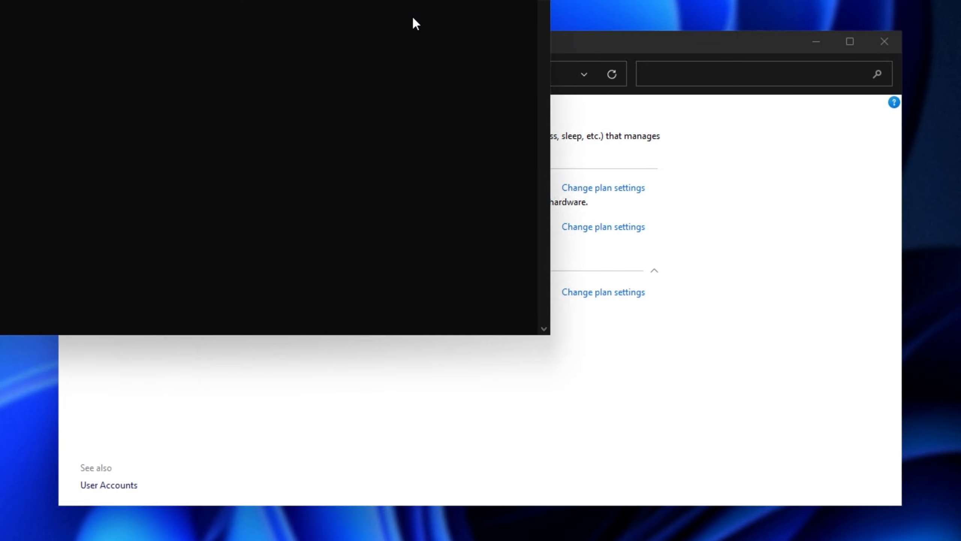
{"action": "type", "text": "powercfg -duplicatescheme e9a42b02-d5df-448d-aa00-03f14749eb61"}
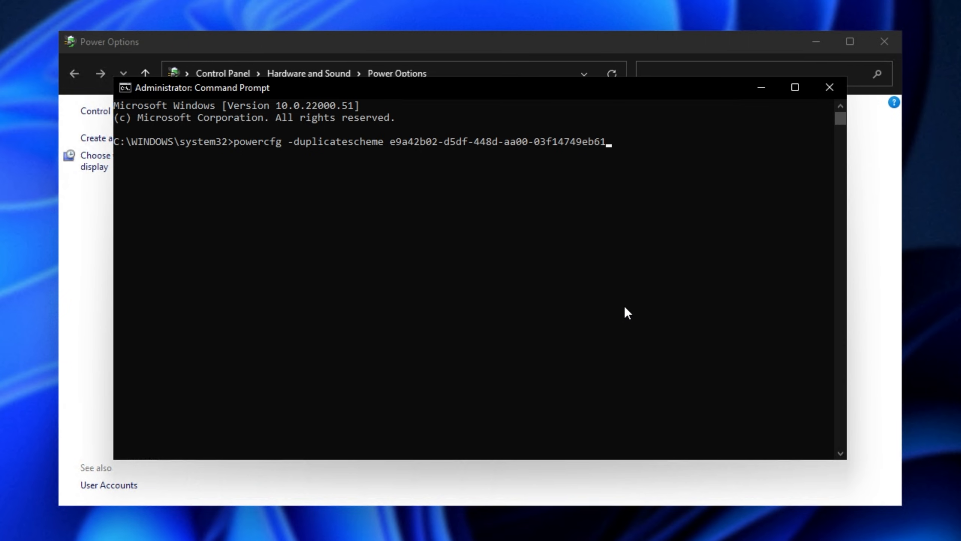
{"action": "key", "text": "Return"}
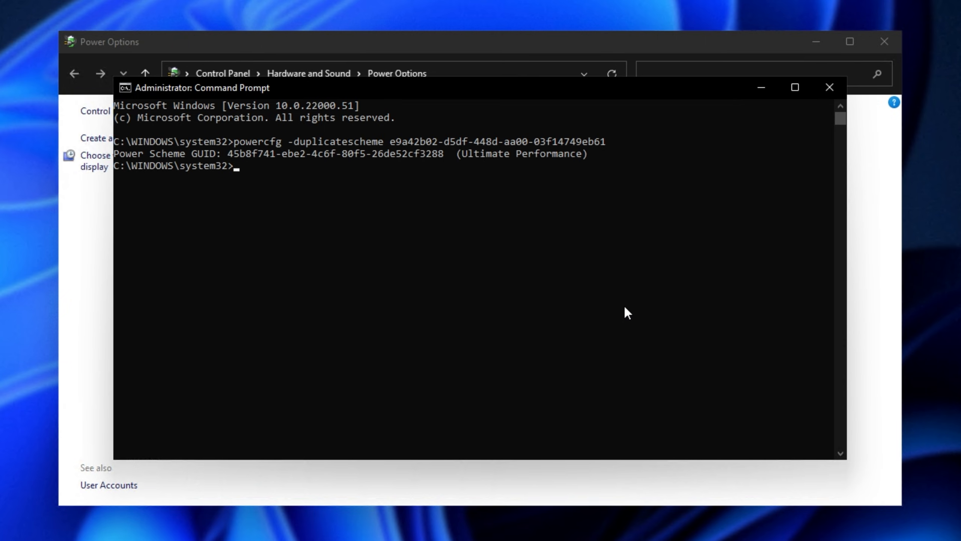
{"action": "left_click_drag", "start_coordinate": [587, 156], "coordinate": [462, 151]}
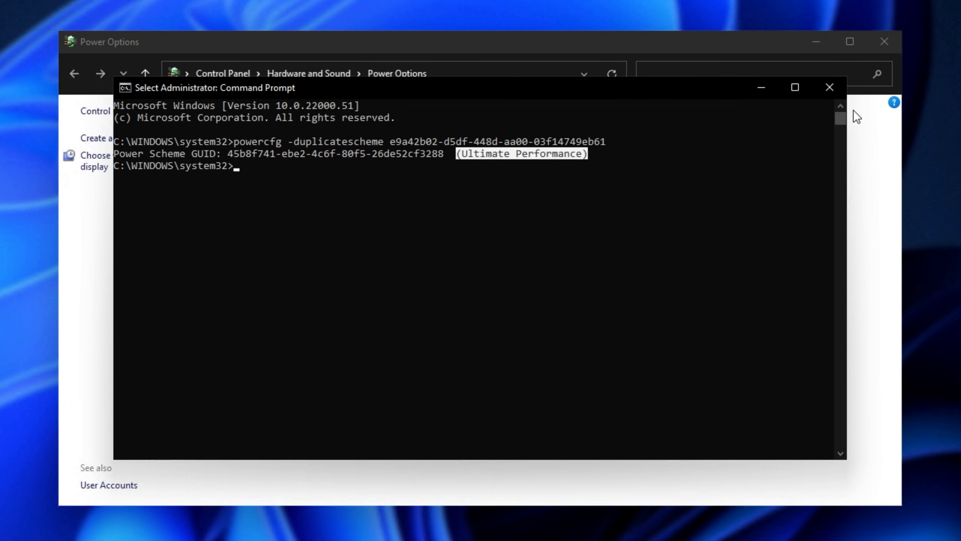
{"action": "left_click", "coordinate": [835, 88]}
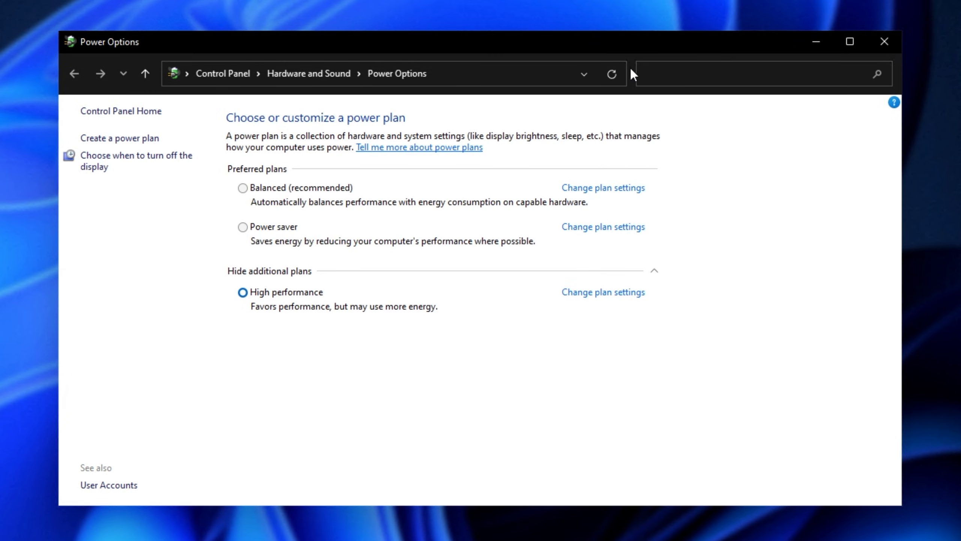
Step: Activate Ultimate Performance, keep display turn-off at 15 minutes, and open its advanced power settings
{"action": "left_click", "coordinate": [616, 75]}
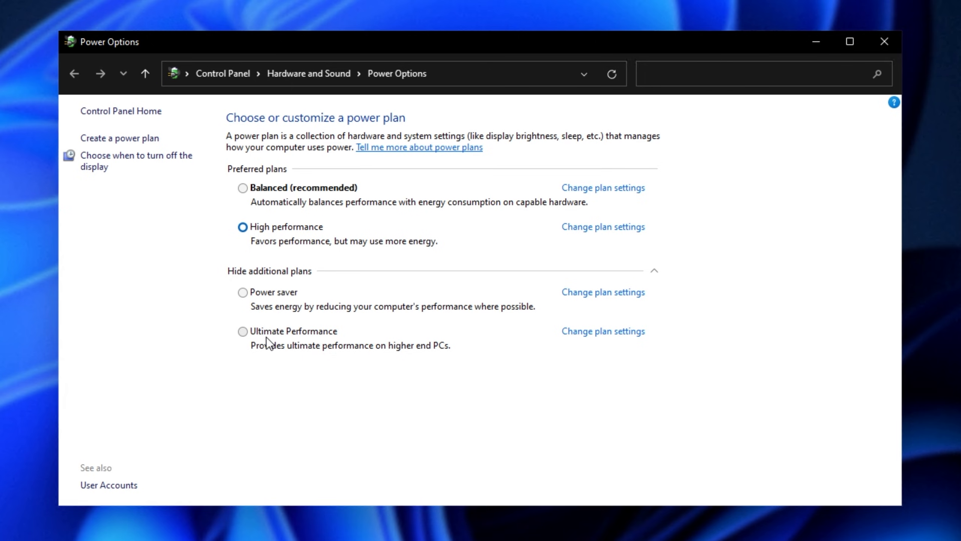
{"action": "left_click", "coordinate": [279, 332]}
{"action": "left_click", "coordinate": [618, 332]}
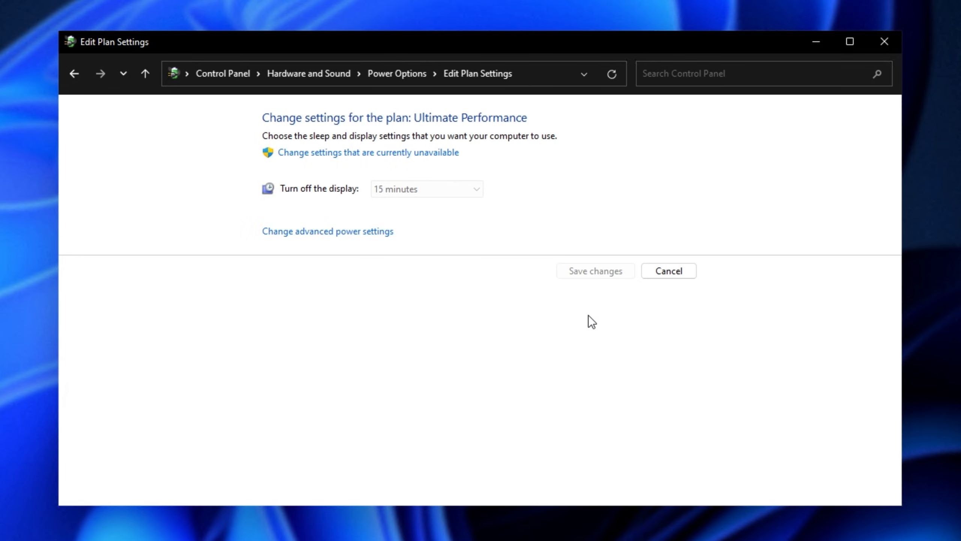
{"action": "left_click", "coordinate": [390, 151]}
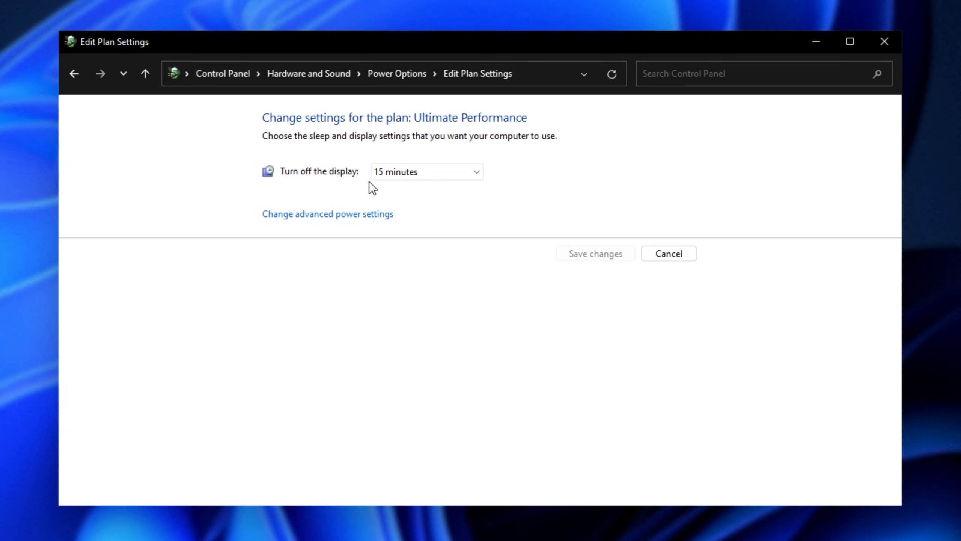
{"action": "left_click", "coordinate": [404, 171]}
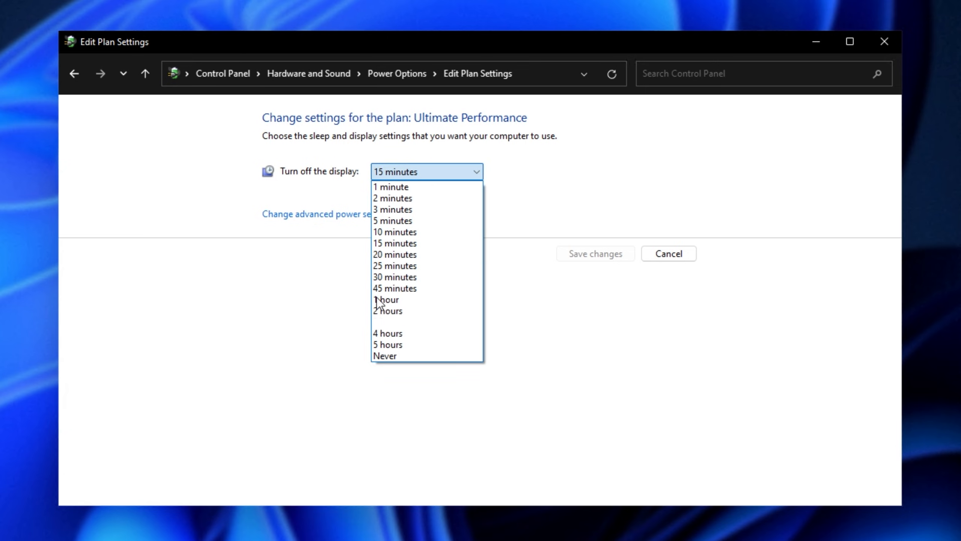
{"action": "left_click", "coordinate": [310, 161]}
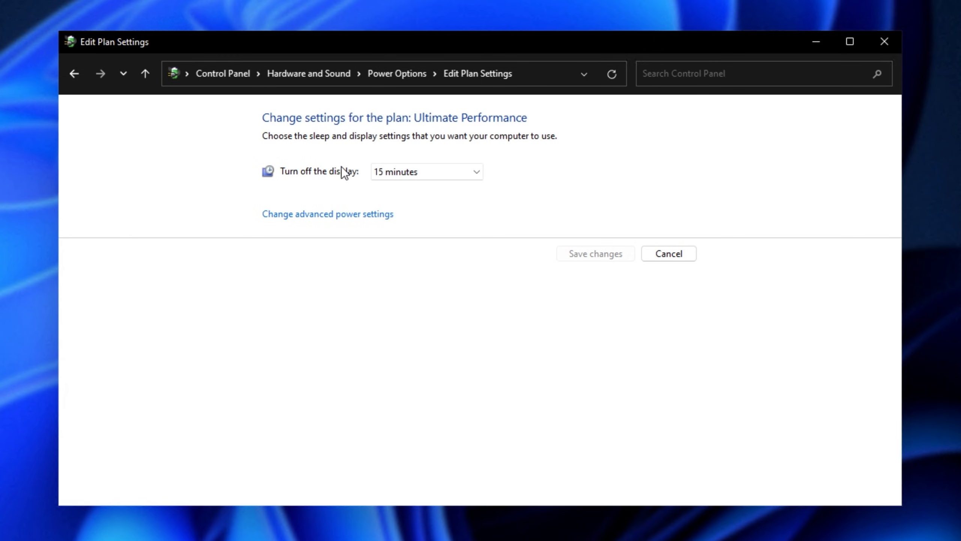
{"action": "left_click", "coordinate": [344, 217]}
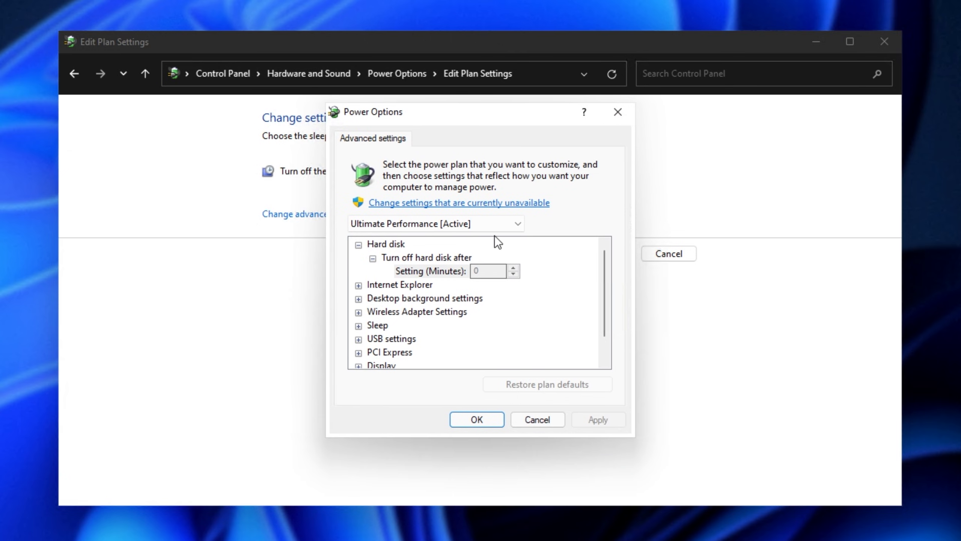
Step: Confirm the Hard disk 'Turn off hard disk after' value stays at Never
{"action": "left_click", "coordinate": [386, 245]}
{"action": "left_click", "coordinate": [409, 259]}
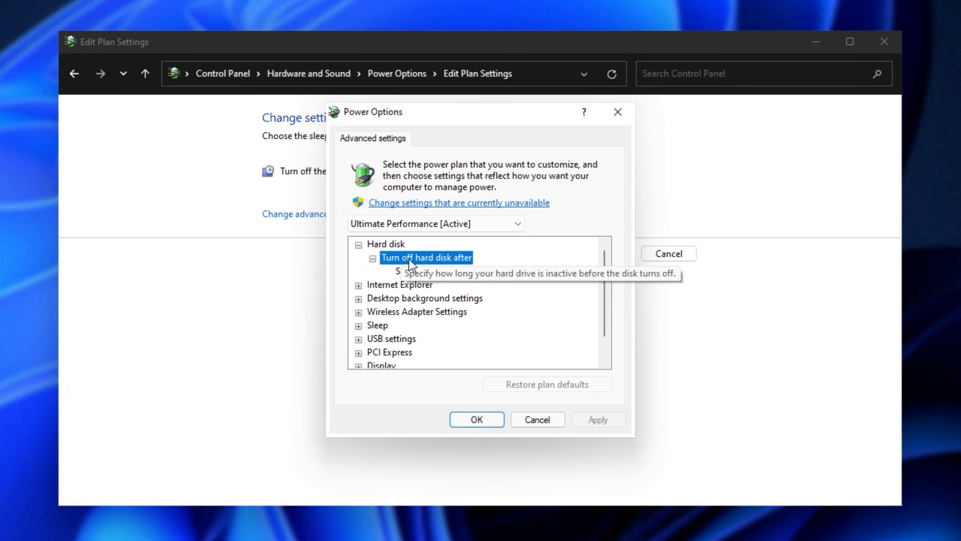
{"action": "left_click", "coordinate": [421, 272]}
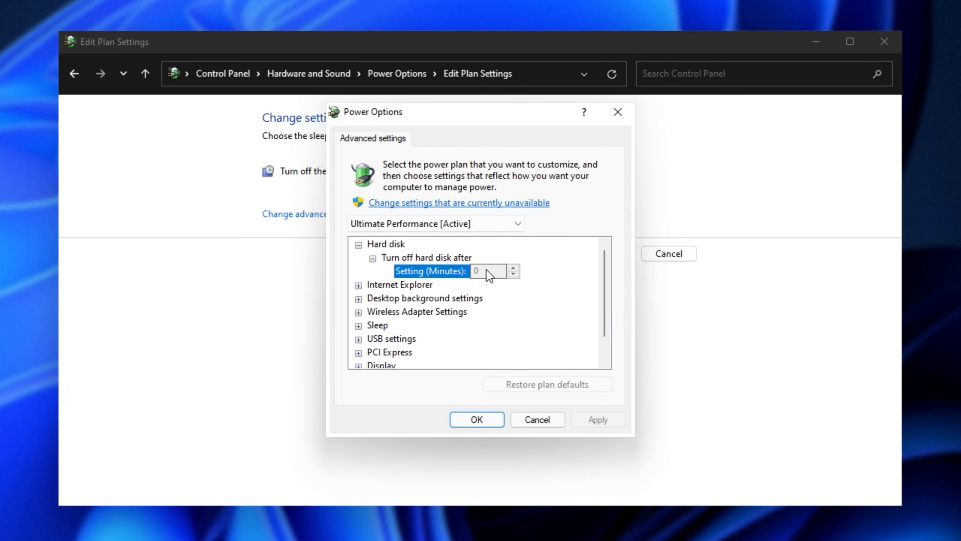
{"action": "left_click", "coordinate": [464, 202]}
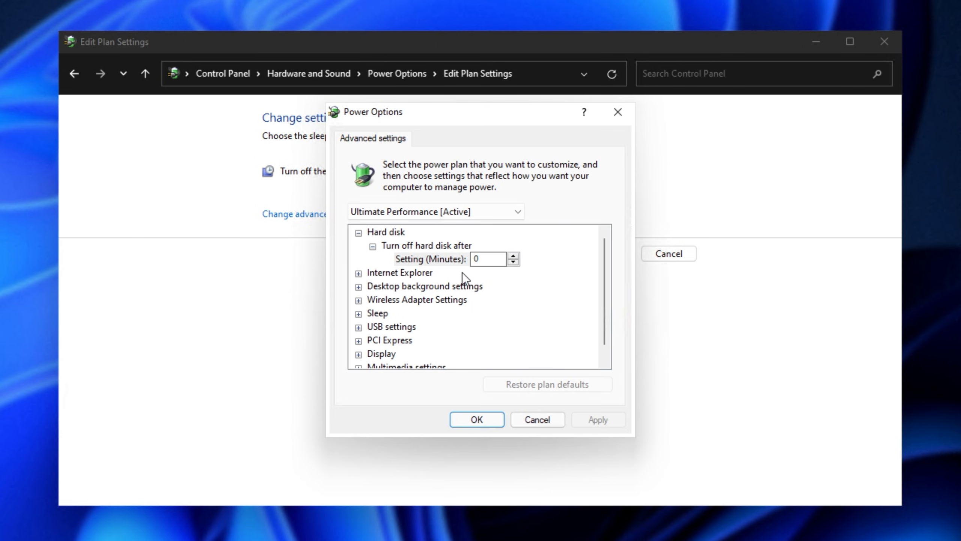
{"action": "left_click", "coordinate": [417, 246]}
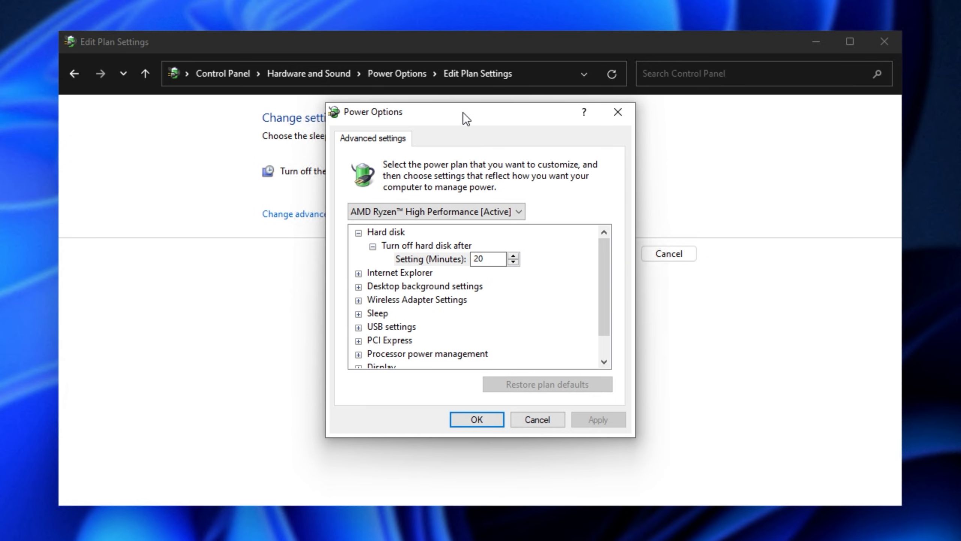
Step: Check Minimum and Maximum processor states are 100%, then accept the advanced settings
{"action": "left_click", "coordinate": [407, 353]}
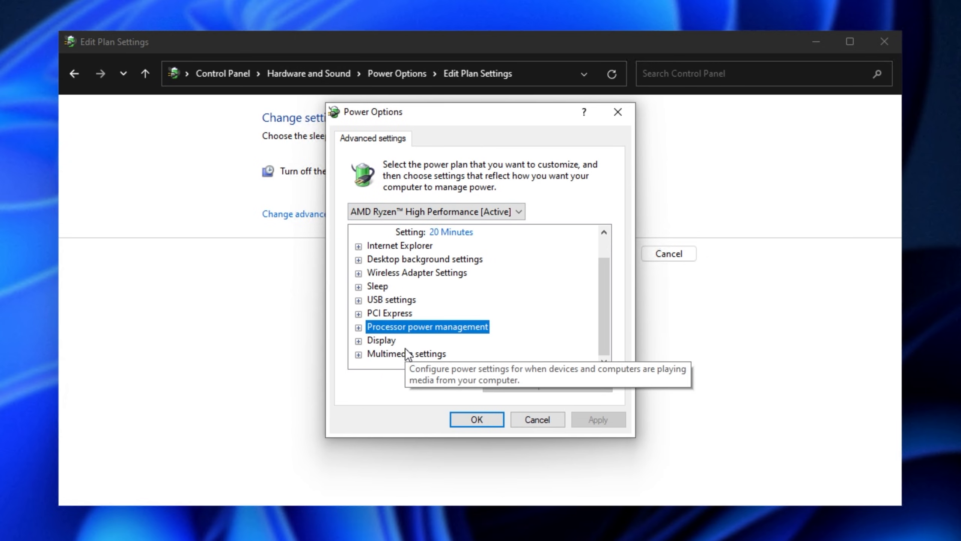
{"action": "left_click", "coordinate": [358, 327]}
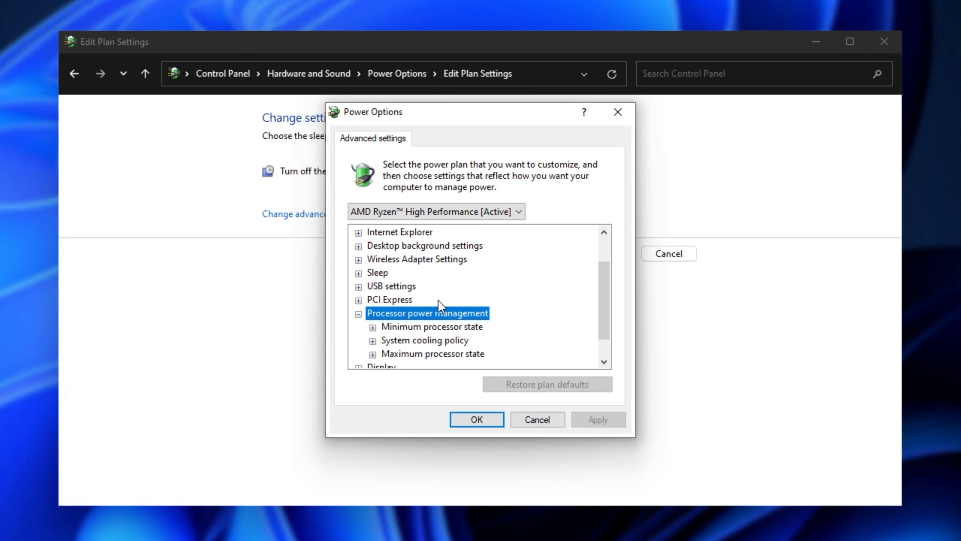
{"action": "scroll", "coordinate": [449, 316], "scroll_direction": "down", "scroll_amount": 1}
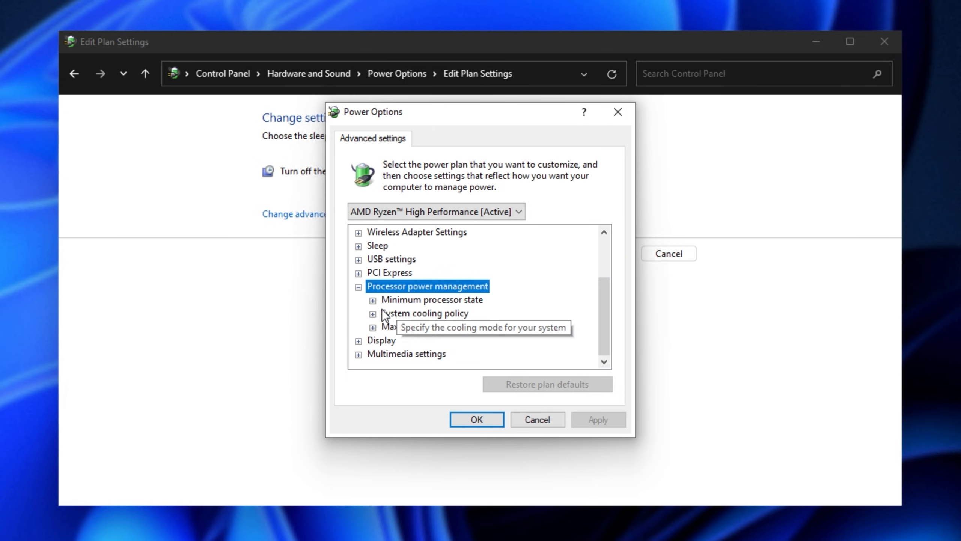
{"action": "left_click", "coordinate": [373, 300]}
{"action": "left_click", "coordinate": [404, 301]}
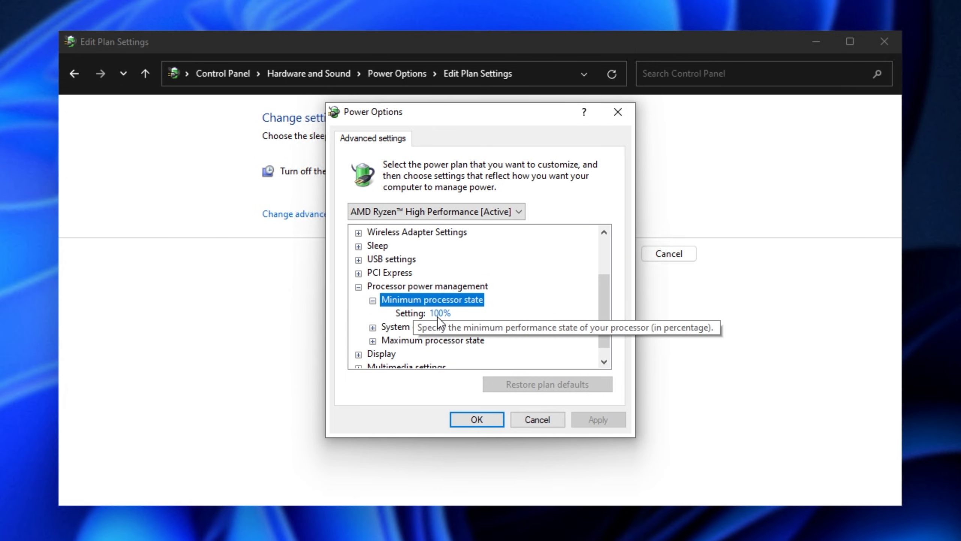
{"action": "left_click", "coordinate": [373, 340]}
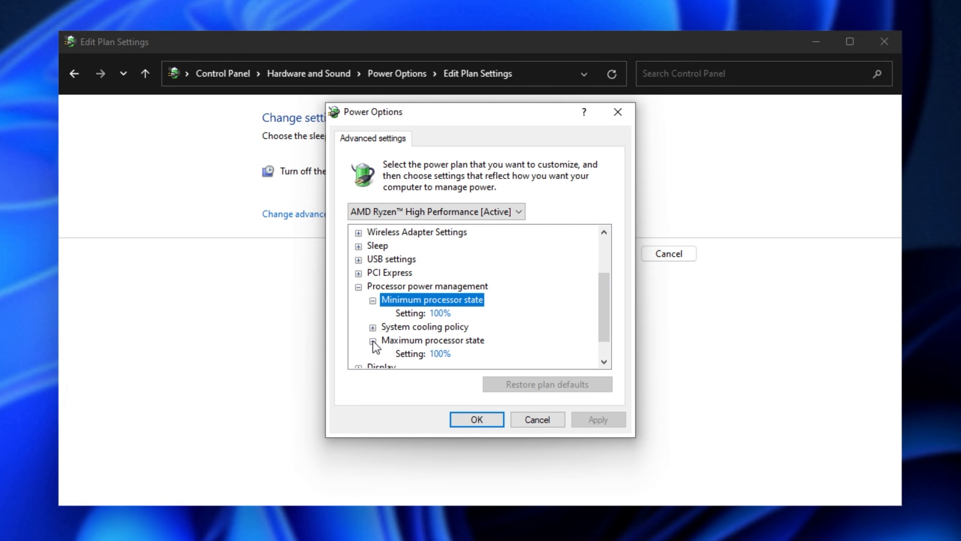
{"action": "scroll", "coordinate": [438, 324], "scroll_direction": "down", "scroll_amount": 1}
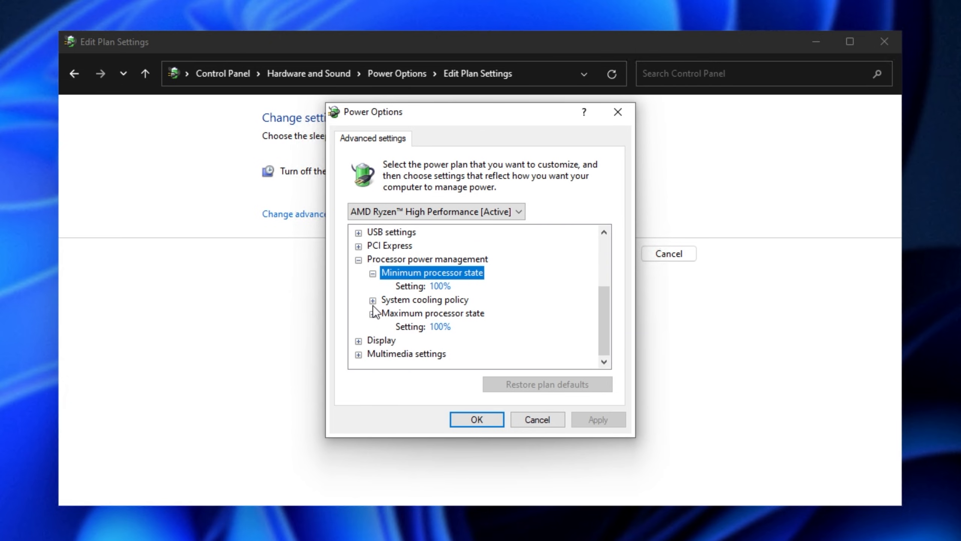
{"action": "left_click", "coordinate": [476, 418]}
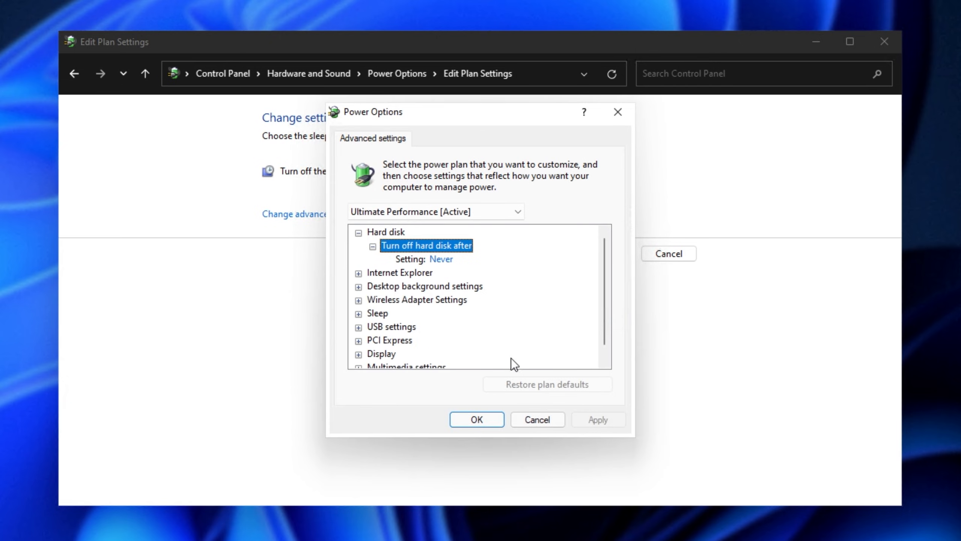
{"action": "left_click", "coordinate": [492, 420]}
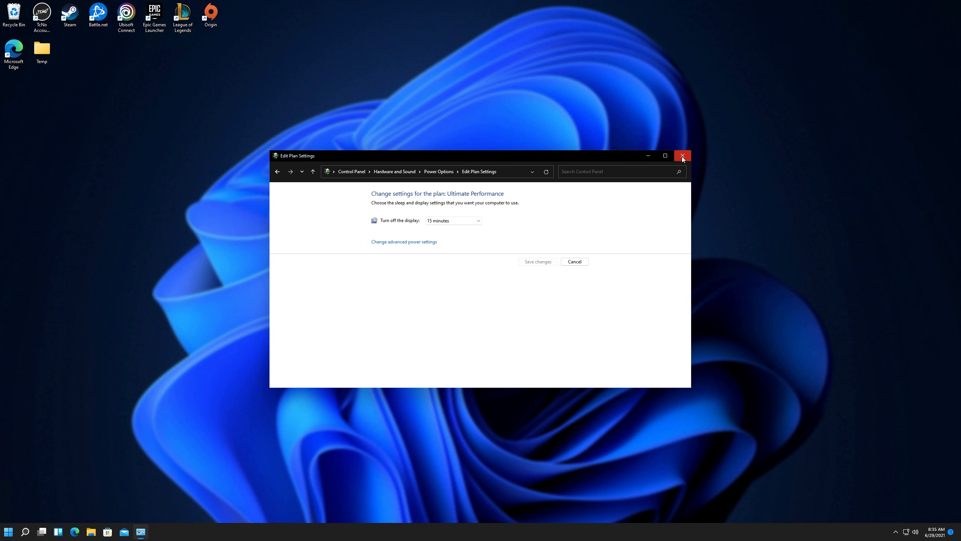
Step: Close Edit Plan Settings, reopen Settings, glance at System > Display, and return to System
{"action": "left_click", "coordinate": [682, 157]}
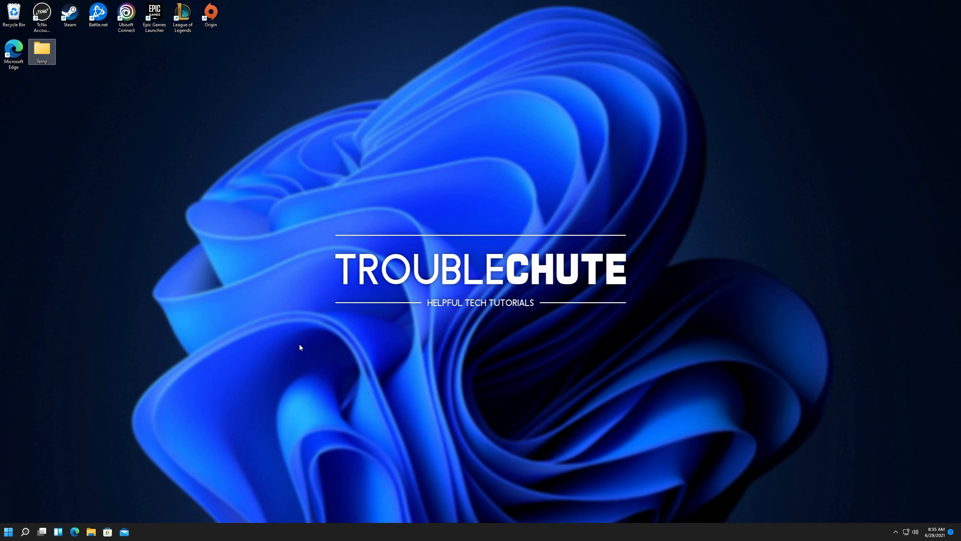
{"action": "key", "text": "super"}
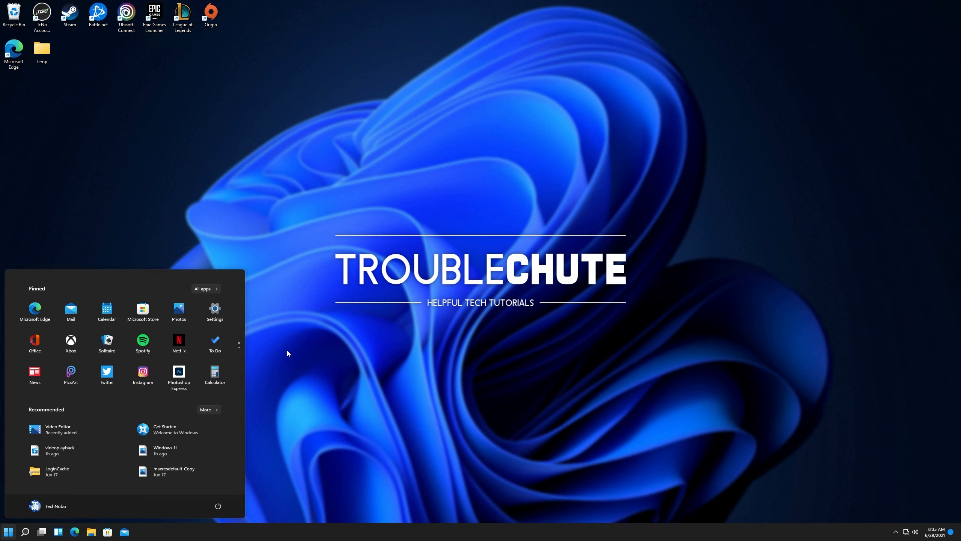
{"action": "left_click", "coordinate": [224, 313]}
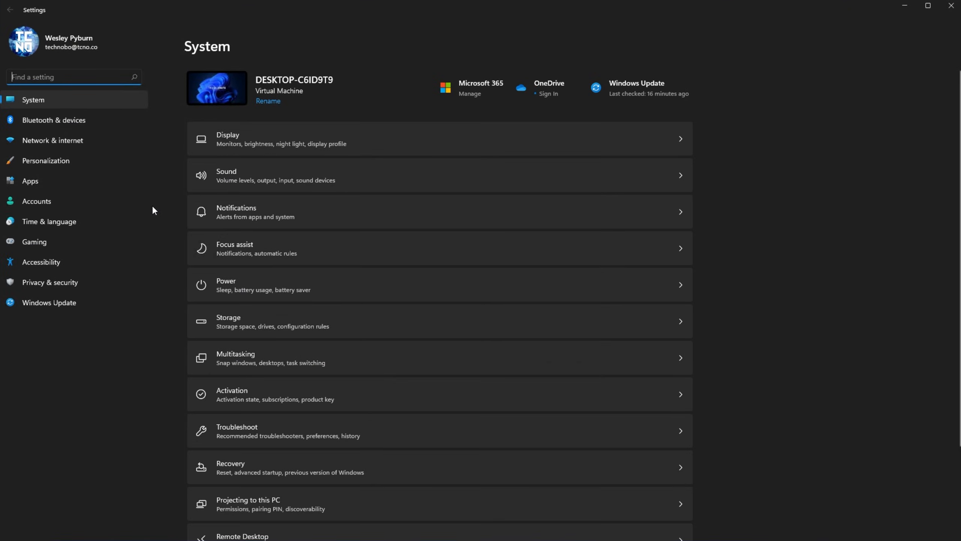
{"action": "left_click", "coordinate": [68, 103]}
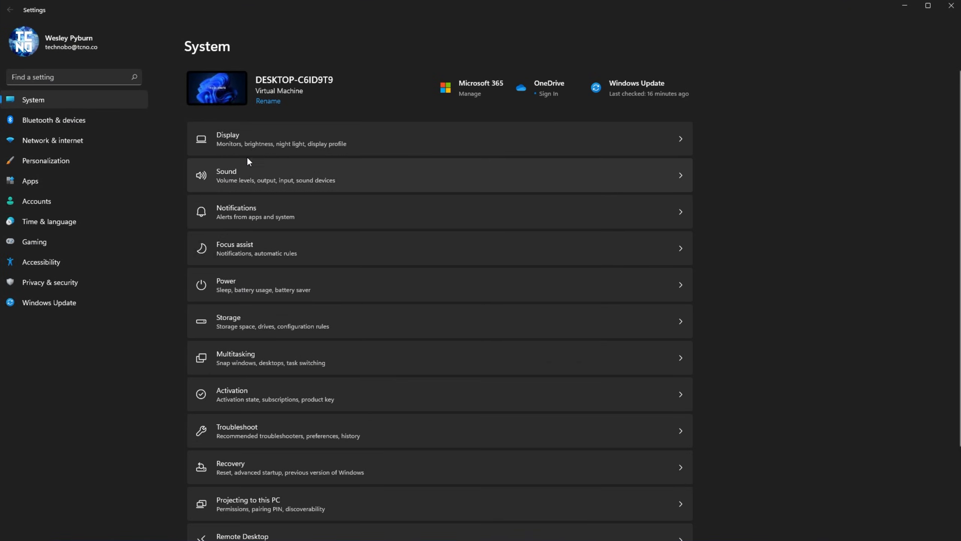
{"action": "left_click", "coordinate": [254, 141]}
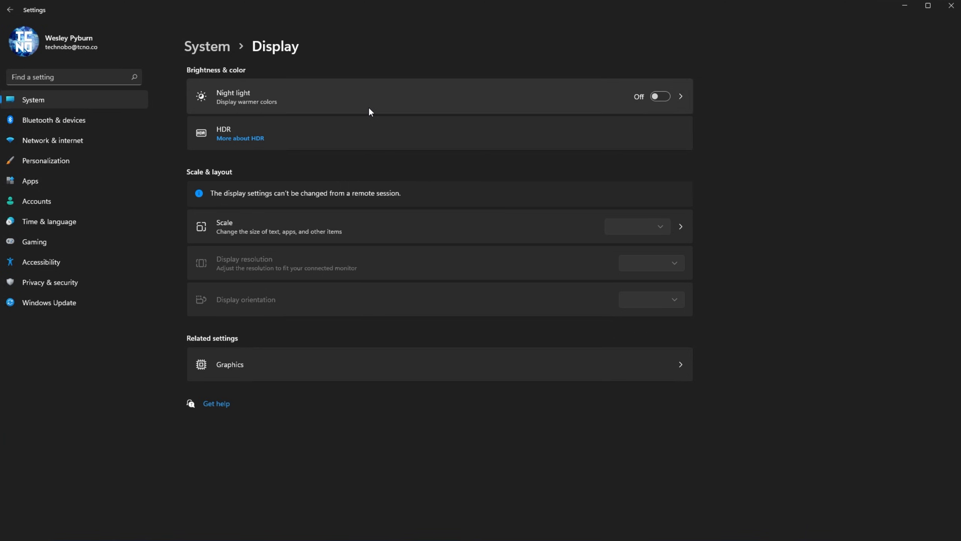
{"action": "left_click", "coordinate": [10, 9]}
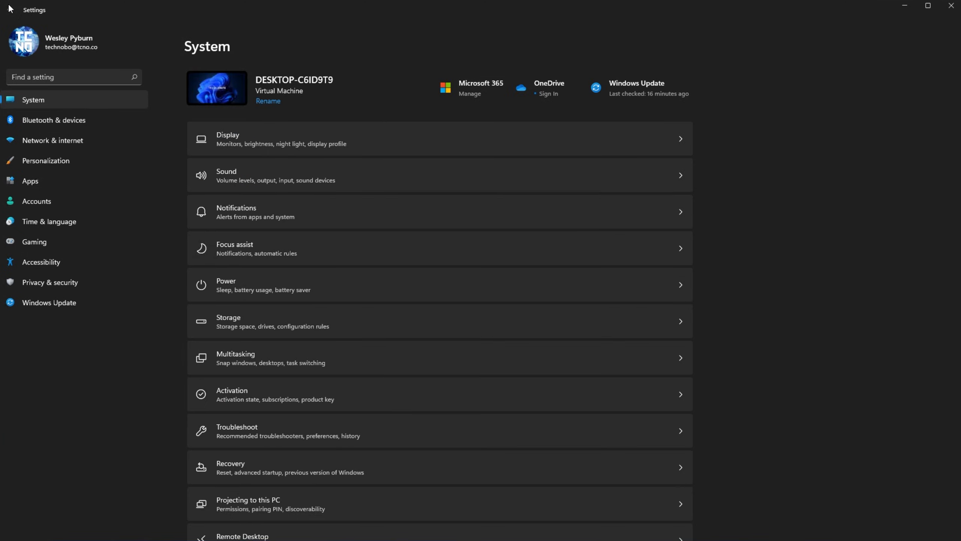
Step: Switch the Notifications toggle Off, check Focus assist is Off, and return to System
{"action": "left_click", "coordinate": [241, 222]}
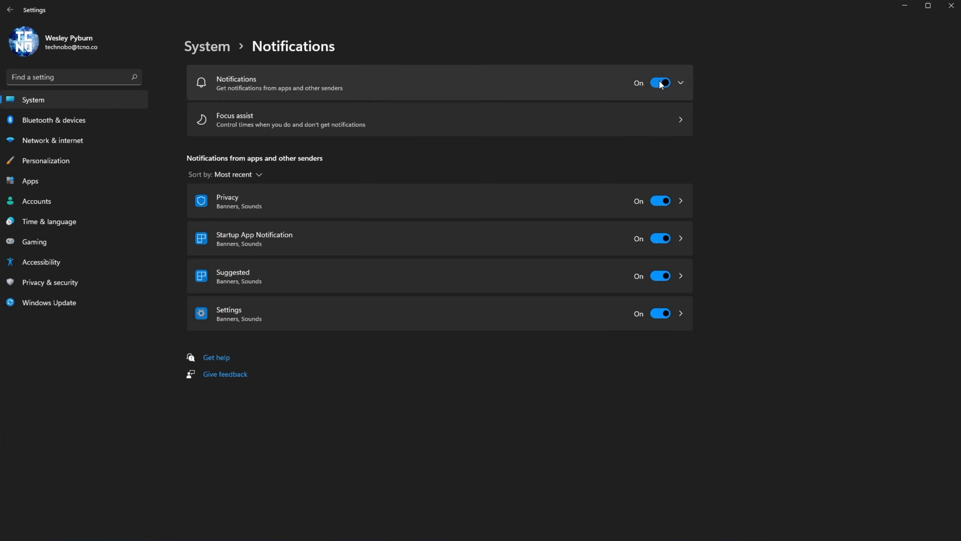
{"action": "left_click", "coordinate": [660, 84]}
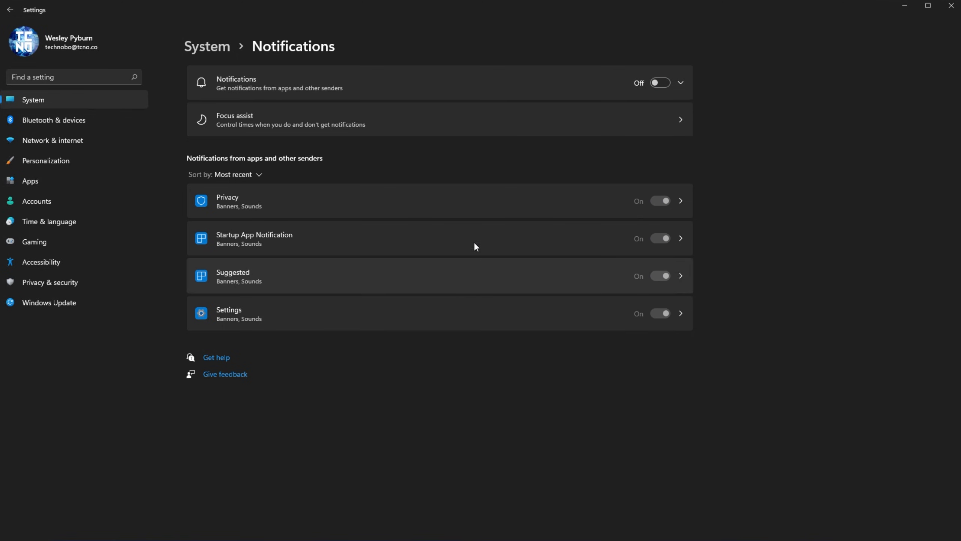
{"action": "left_click", "coordinate": [440, 125]}
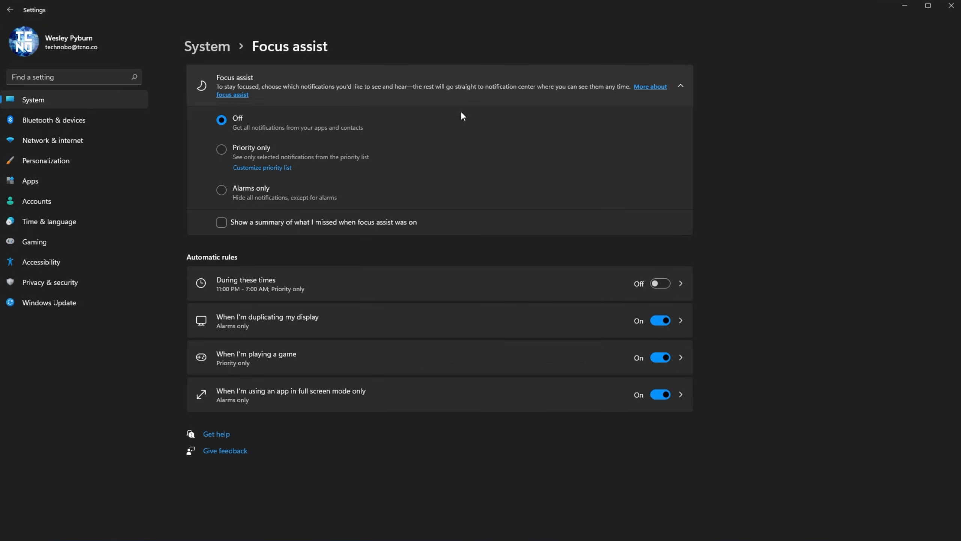
{"action": "left_click", "coordinate": [10, 9]}
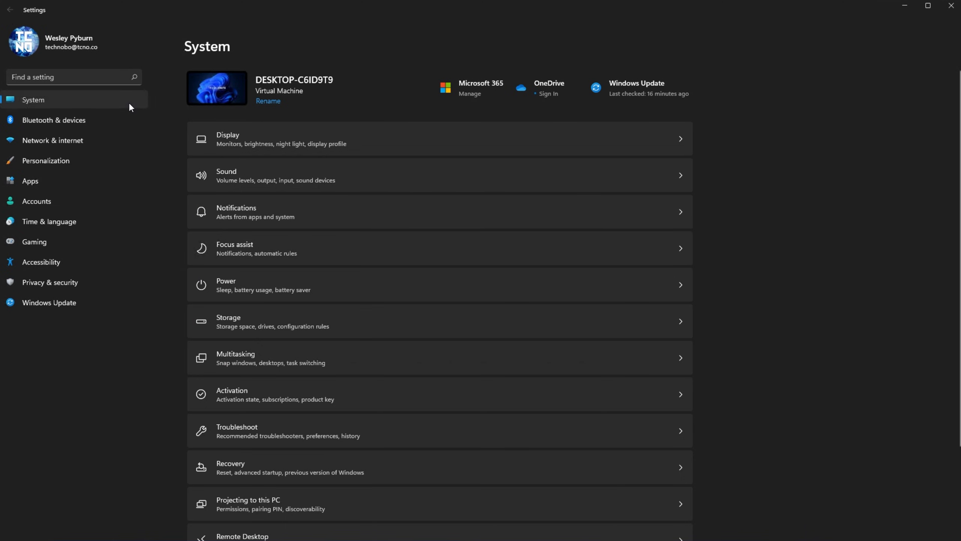
Step: Open Multitasking's Snap windows options and test snapping Settings to the right half beside File Explorer
{"action": "left_click", "coordinate": [290, 365]}
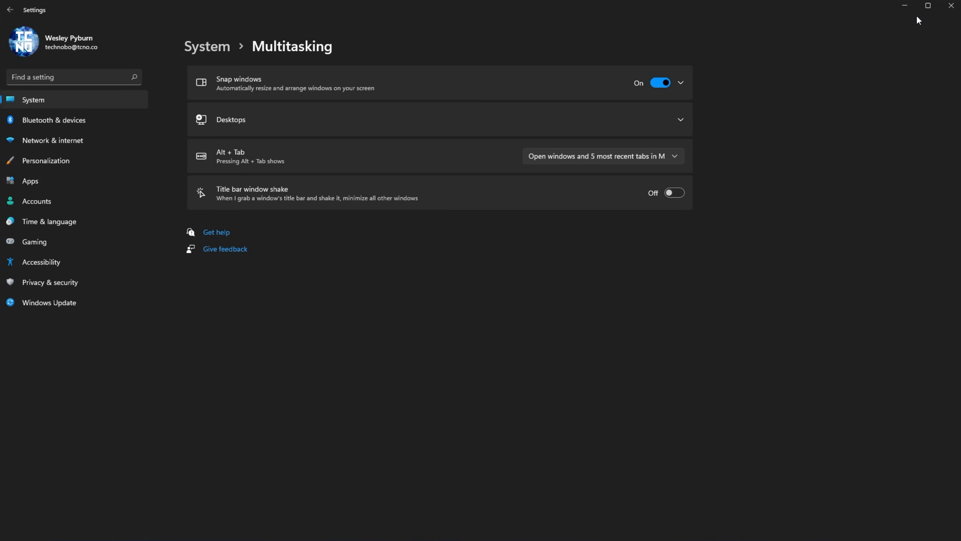
{"action": "mouse_move", "coordinate": [924, 10]}
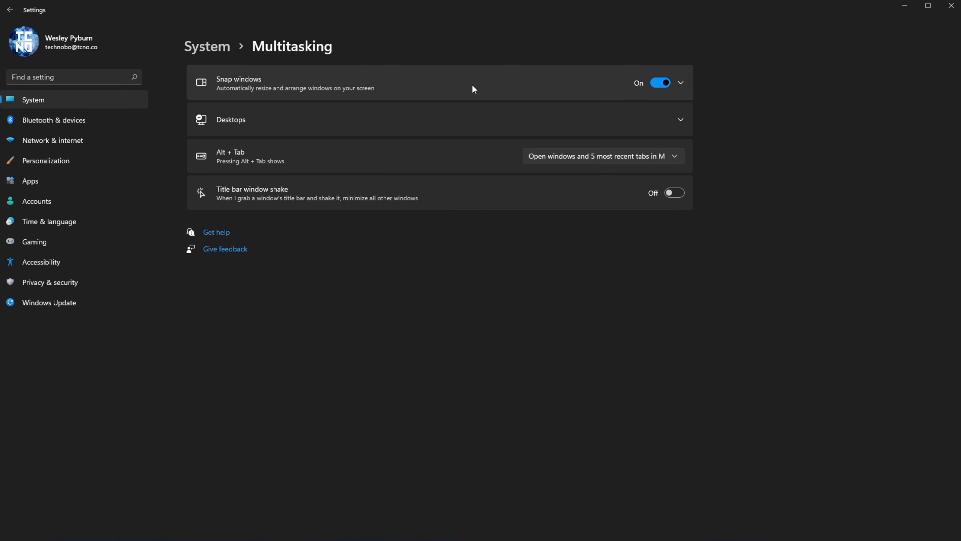
{"action": "left_click", "coordinate": [660, 83]}
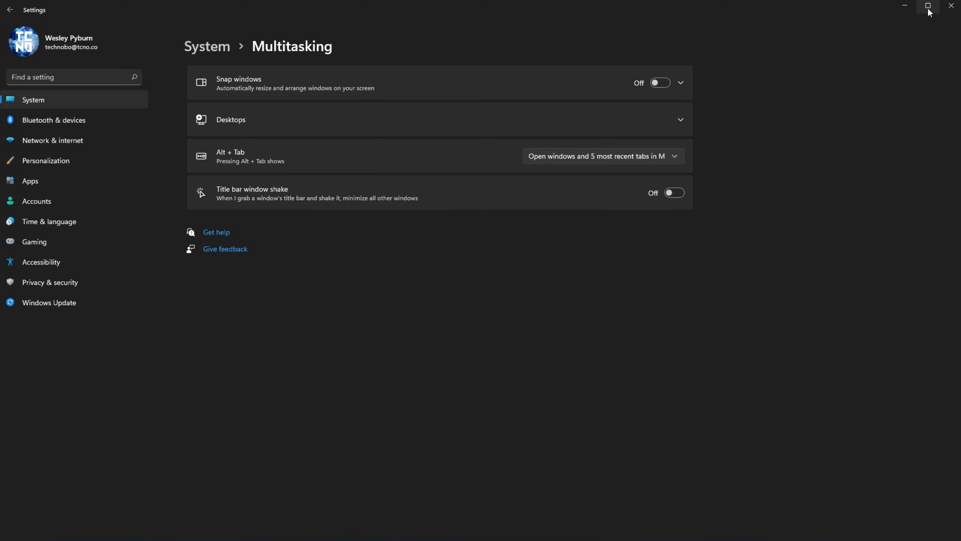
{"action": "left_click_drag", "start_coordinate": [850, 9], "coordinate": [675, 78]}
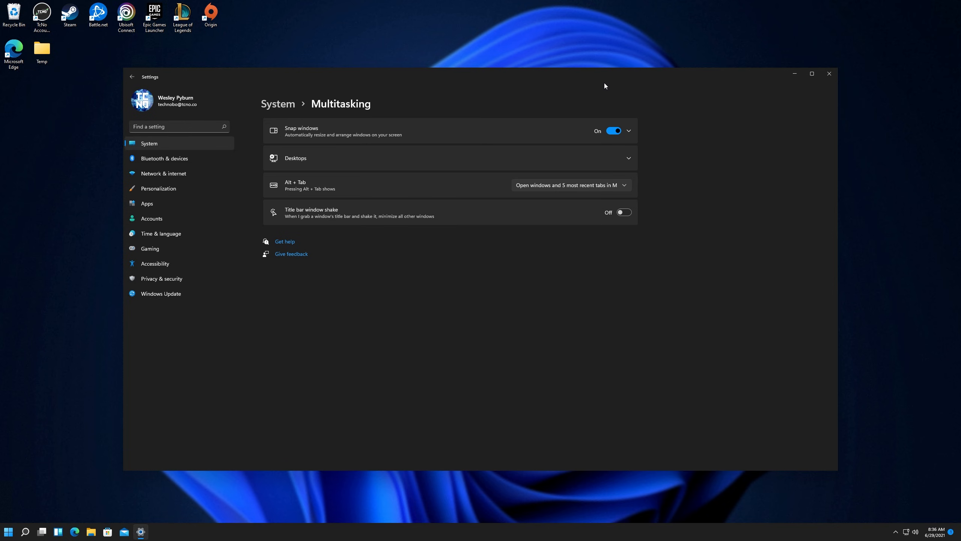
{"action": "left_click_drag", "start_coordinate": [605, 85], "coordinate": [590, 123]}
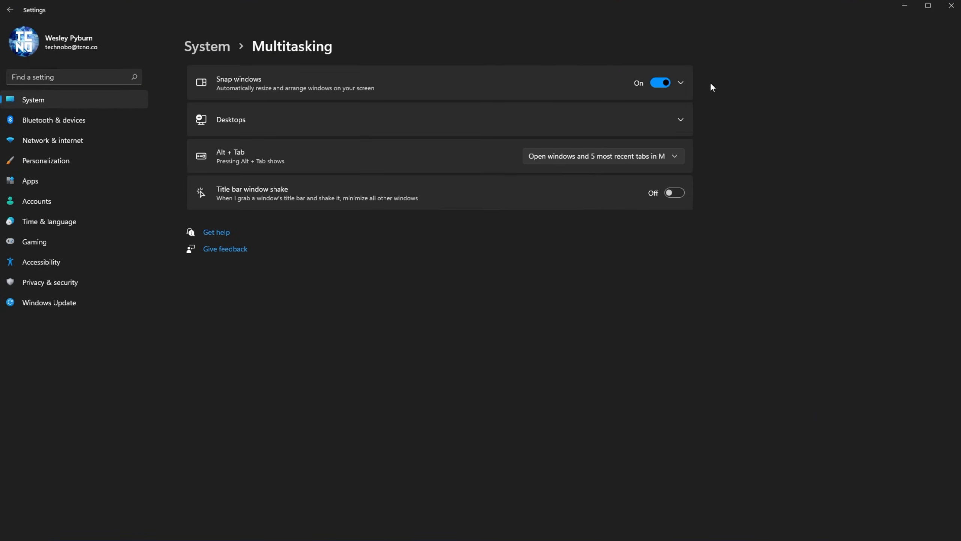
{"action": "left_click", "coordinate": [686, 87]}
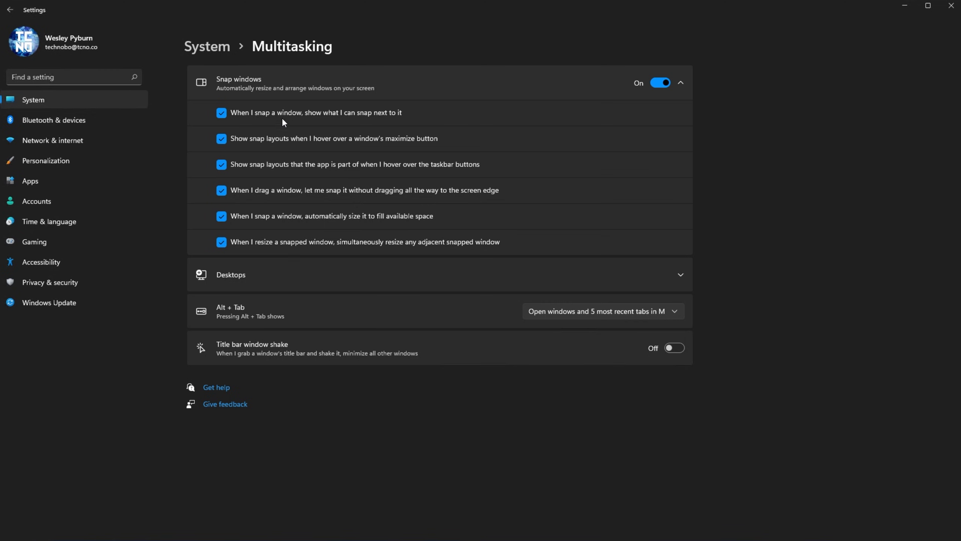
{"action": "left_click_drag", "start_coordinate": [450, 18], "coordinate": [959, 92]}
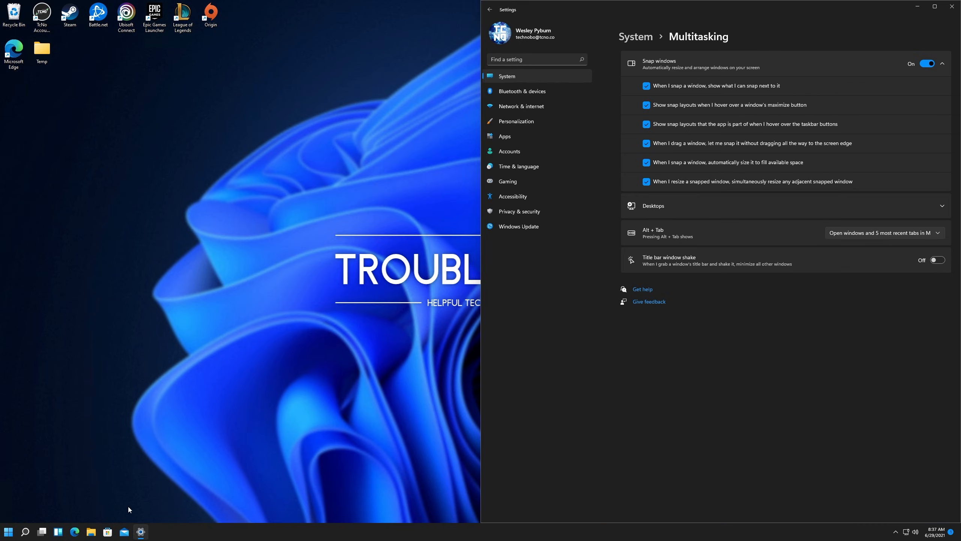
{"action": "left_click", "coordinate": [94, 531]}
Step: Uncheck 'When I snap a window, show what I can snap next to it', recentre Settings, return to System
{"action": "left_click_drag", "start_coordinate": [704, 16], "coordinate": [959, 76]}
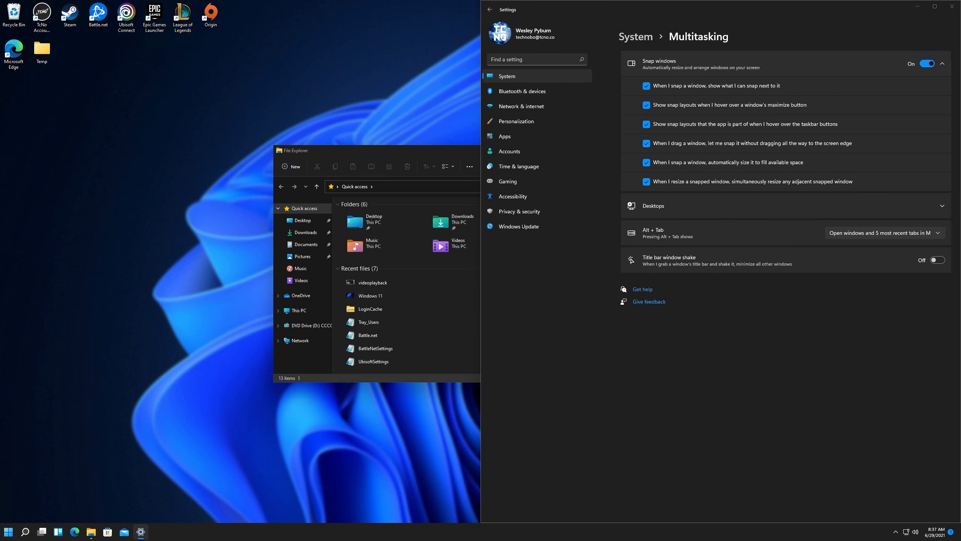
{"action": "left_click", "coordinate": [655, 87]}
{"action": "left_click", "coordinate": [646, 86]}
{"action": "left_click_drag", "start_coordinate": [659, 9], "coordinate": [960, 156]}
{"action": "left_click_drag", "start_coordinate": [785, 7], "coordinate": [653, 88]}
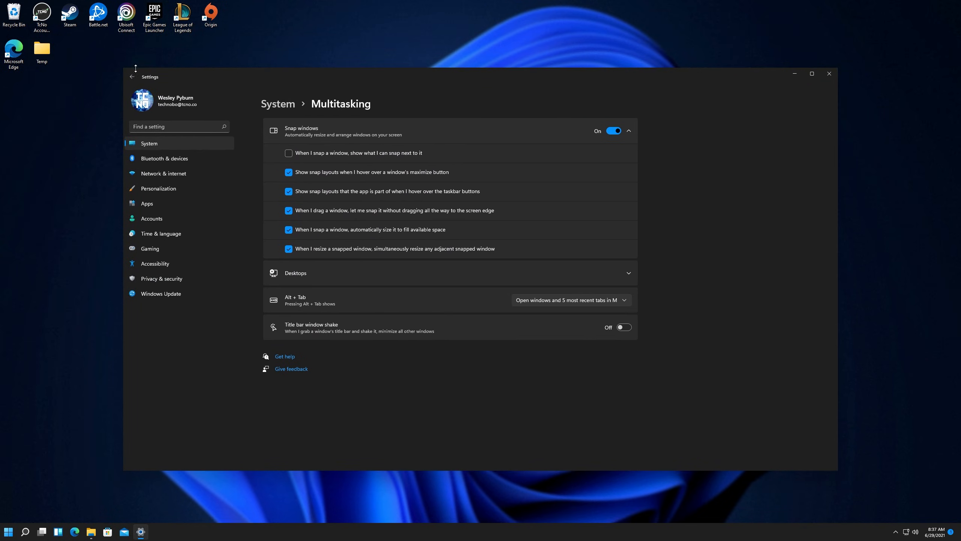
{"action": "left_click", "coordinate": [130, 78]}
{"action": "scroll", "coordinate": [340, 167], "scroll_direction": "down", "scroll_amount": 5}
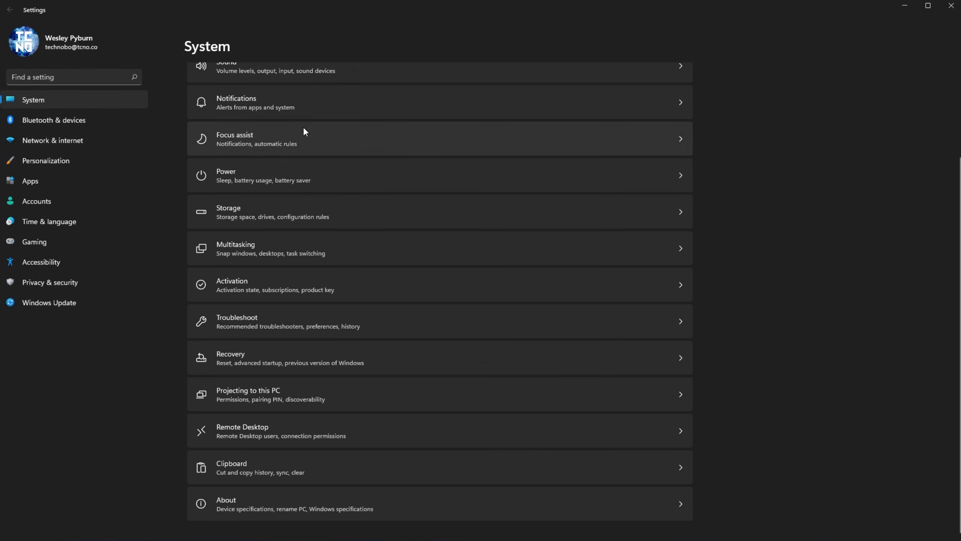
Step: Glance at Remote Desktop, then check Personalization's Background, leaving the background type as Picture
{"action": "left_click", "coordinate": [304, 431]}
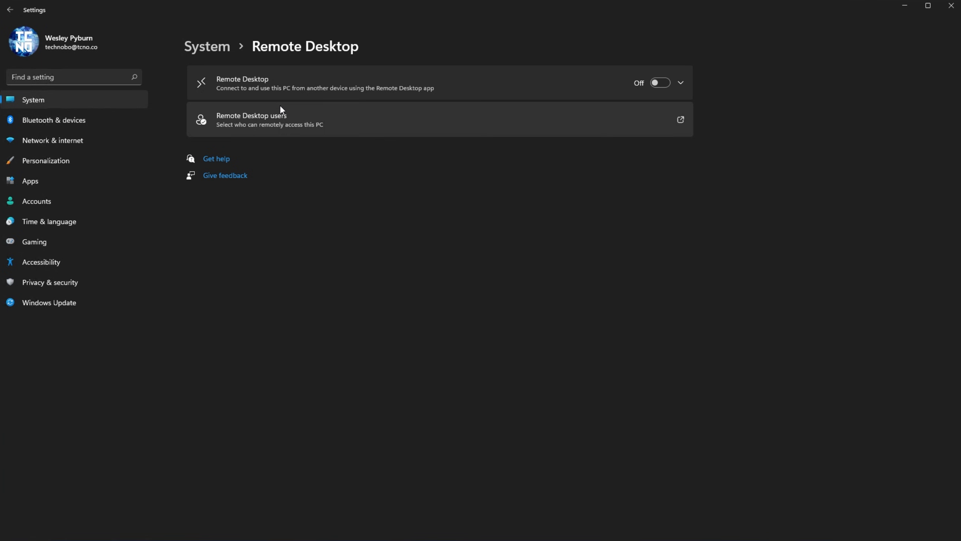
{"action": "left_click", "coordinate": [78, 160]}
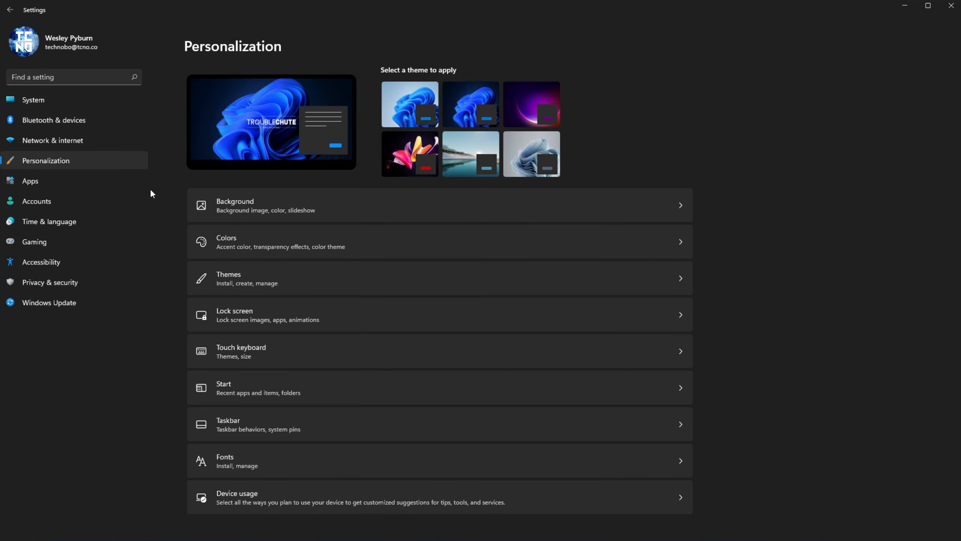
{"action": "left_click", "coordinate": [300, 216]}
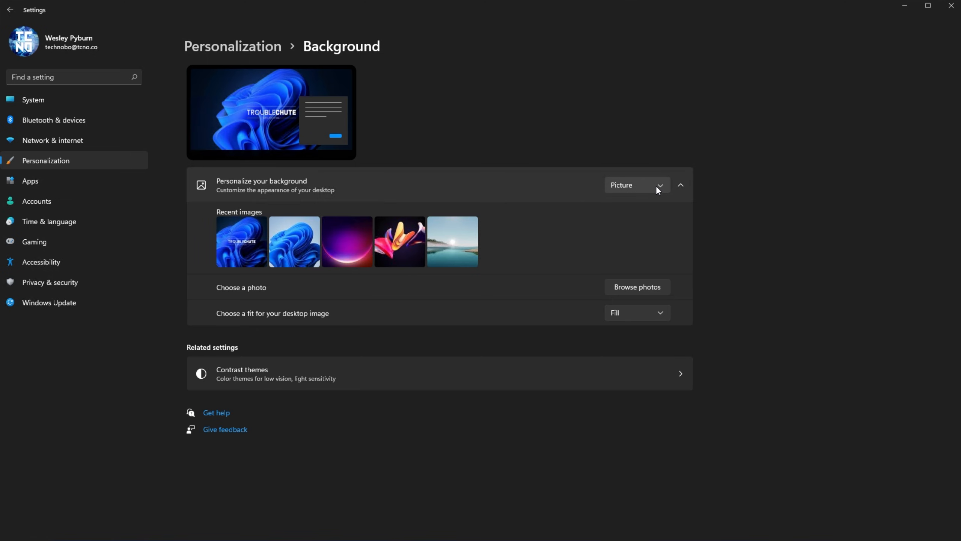
{"action": "left_click", "coordinate": [657, 187]}
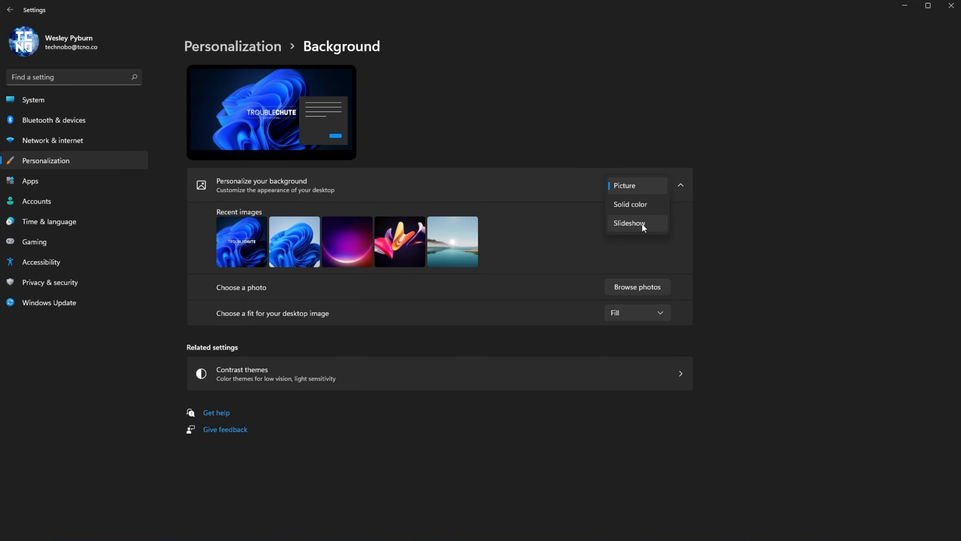
{"action": "left_click", "coordinate": [730, 197]}
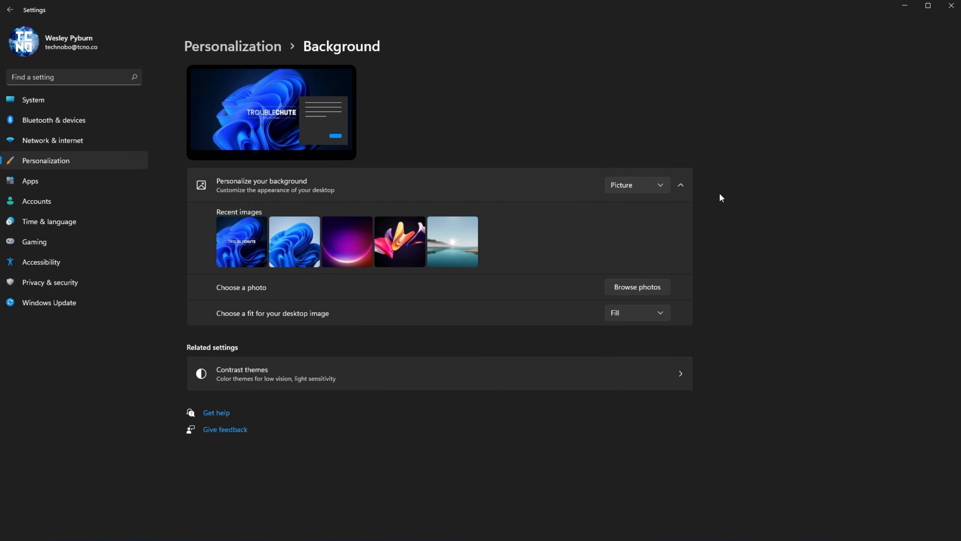
Step: Review the Colors settings unchanged and return to the Personalization page
{"action": "left_click", "coordinate": [10, 9]}
{"action": "left_click", "coordinate": [336, 250]}
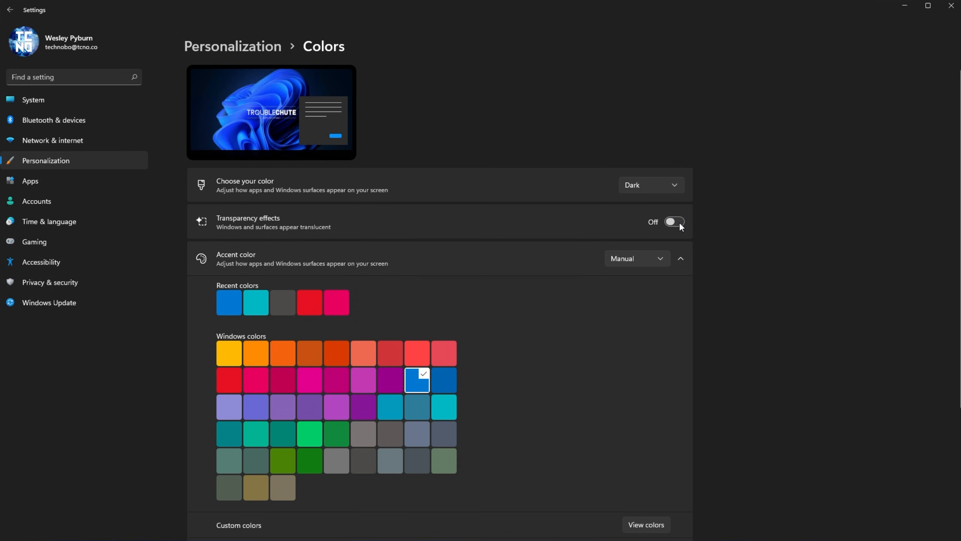
{"action": "left_click", "coordinate": [10, 9]}
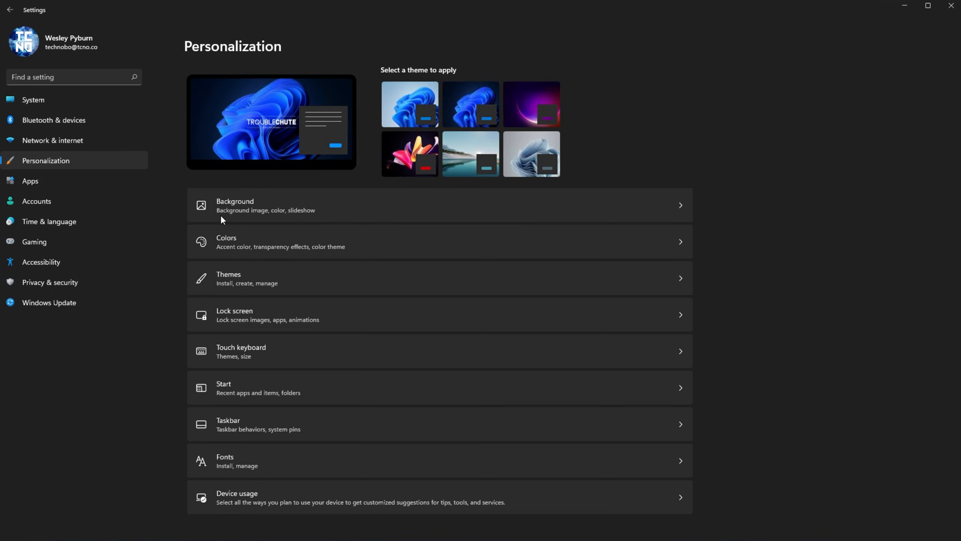
Step: Look over Offline maps under Apps and return to the Apps list
{"action": "left_click", "coordinate": [70, 178]}
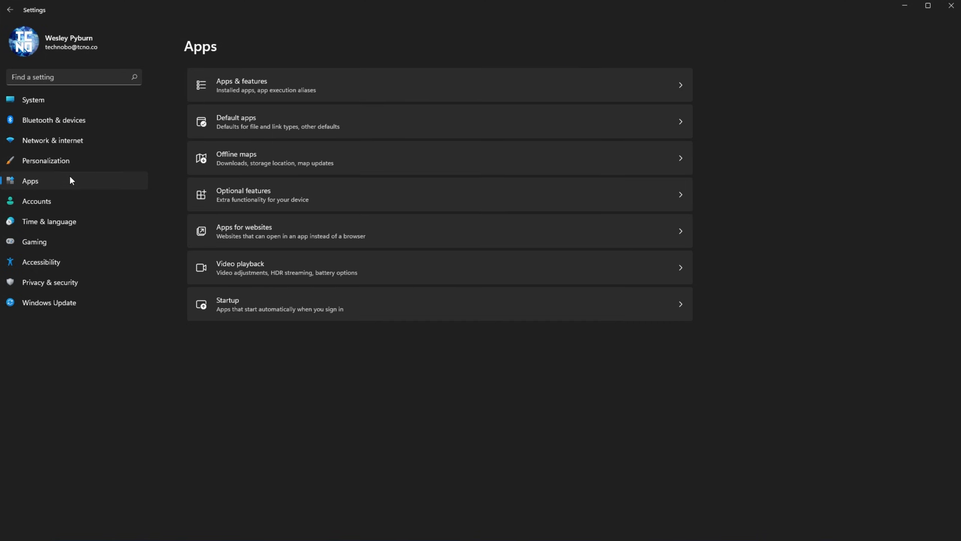
{"action": "left_click", "coordinate": [232, 163]}
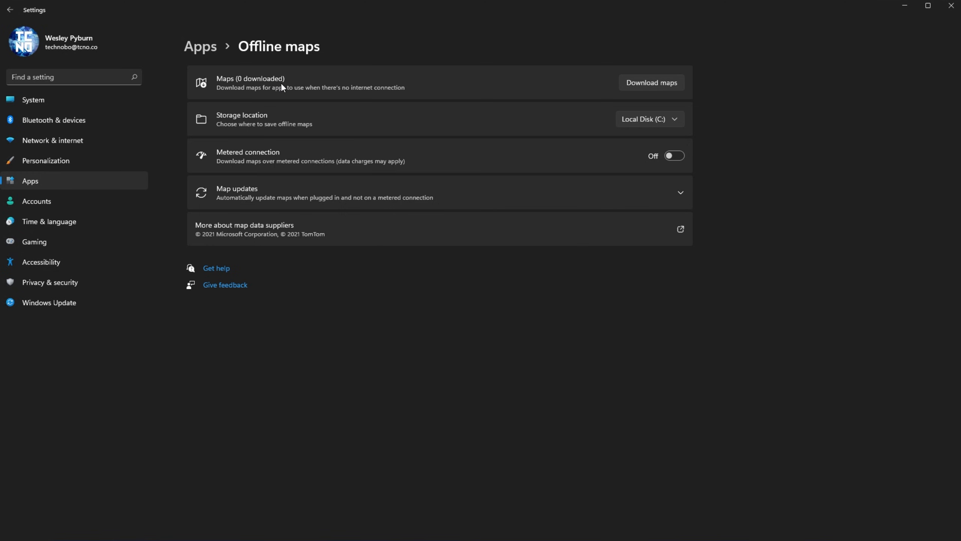
{"action": "key", "text": "alt+Left"}
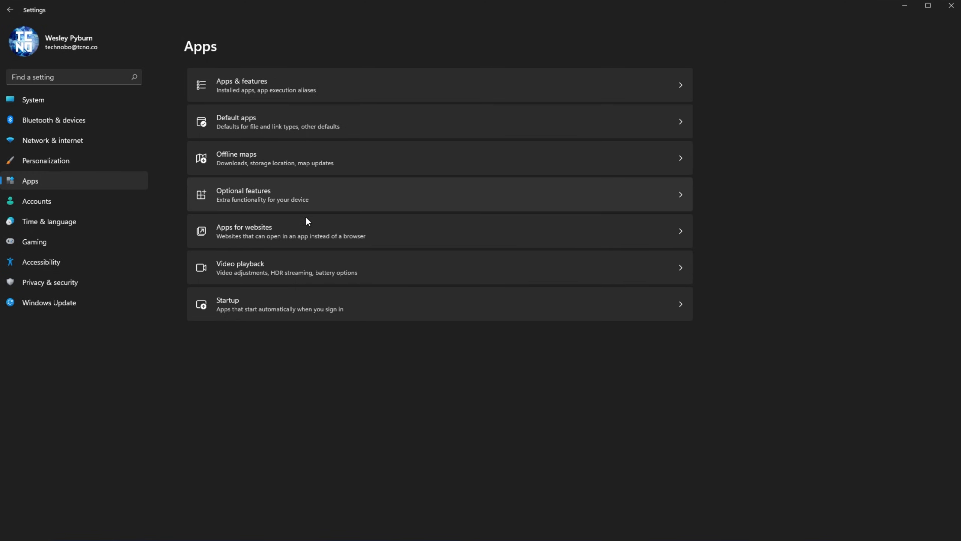
Step: In Apps for websites, switch off the three To Do links and two Maps links
{"action": "left_click", "coordinate": [303, 237]}
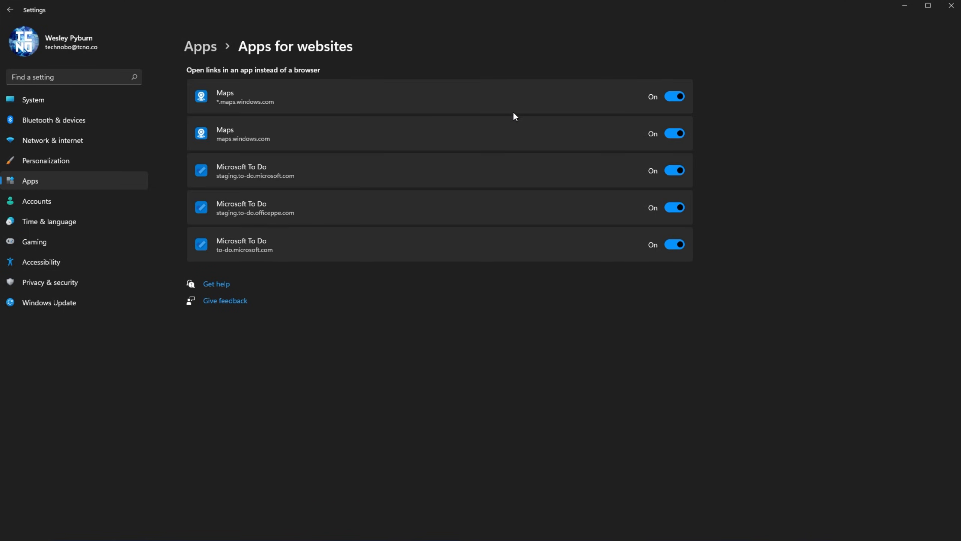
{"action": "left_click", "coordinate": [674, 244]}
{"action": "left_click", "coordinate": [675, 207]}
{"action": "left_click", "coordinate": [674, 170]}
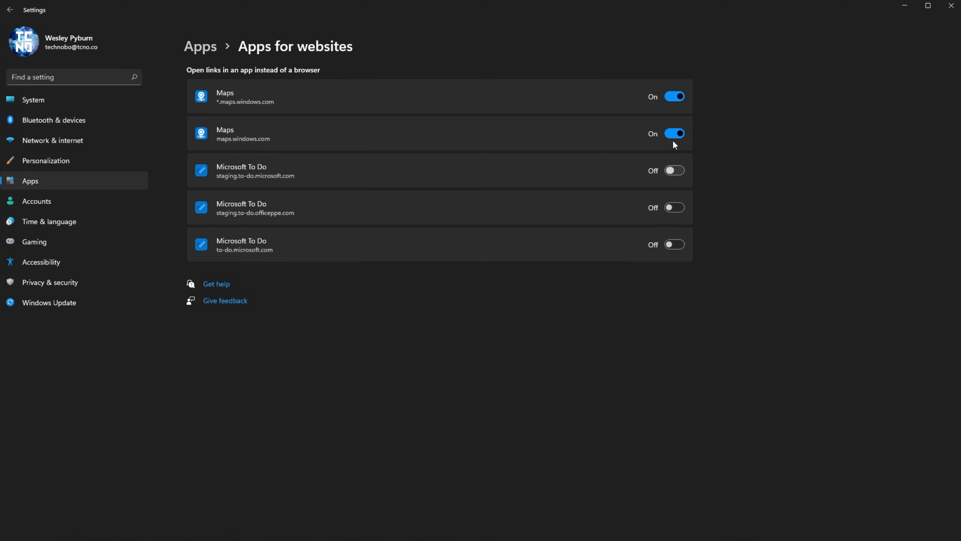
{"action": "left_click", "coordinate": [674, 133]}
{"action": "left_click", "coordinate": [675, 96]}
{"action": "left_click", "coordinate": [10, 10]}
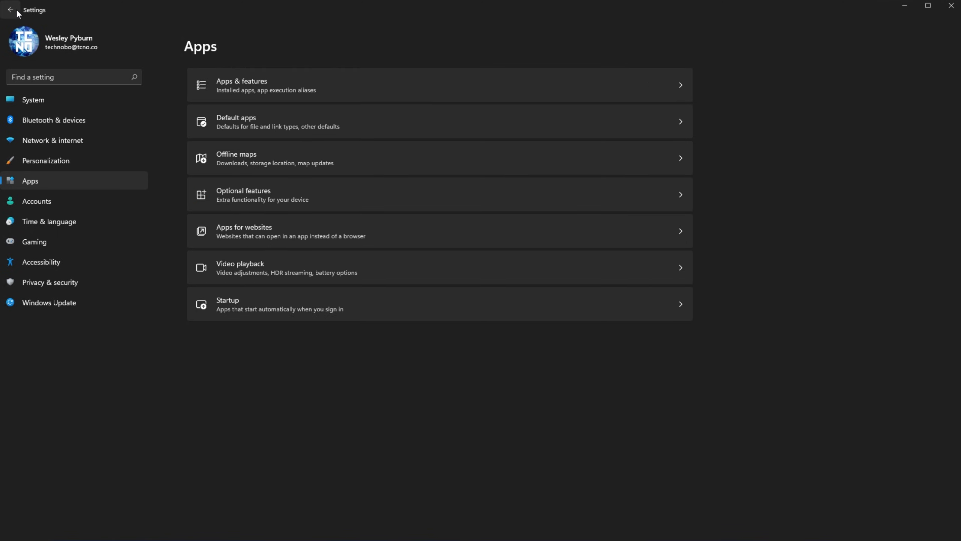
Step: Set battery video playback to 'Optimize for video quality', then follow the HDR link to Display
{"action": "left_click", "coordinate": [274, 267]}
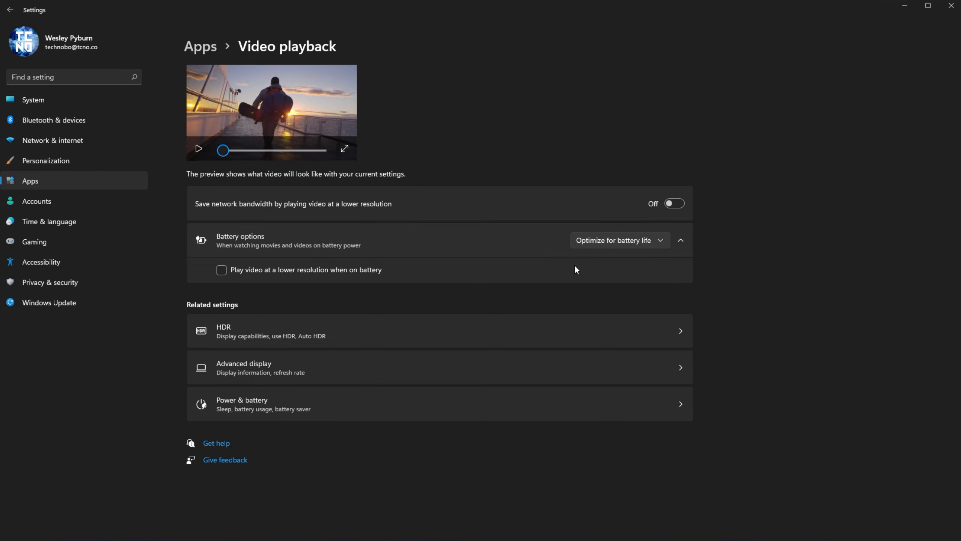
{"action": "left_click", "coordinate": [594, 243]}
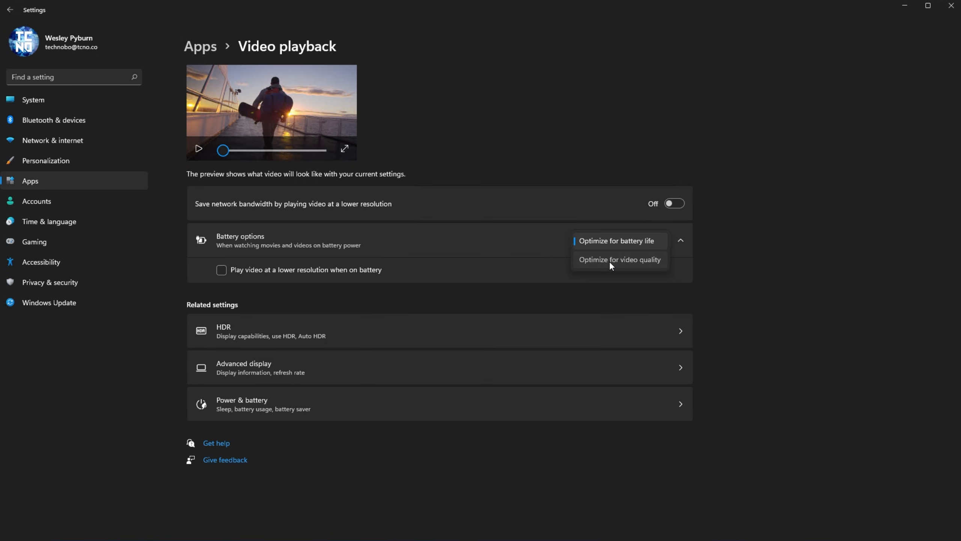
{"action": "left_click", "coordinate": [610, 261]}
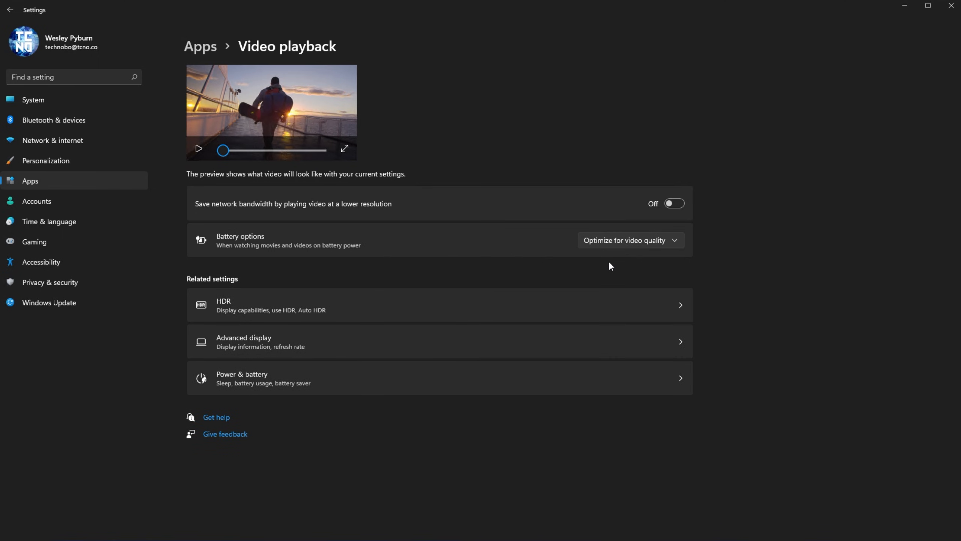
{"action": "left_click", "coordinate": [387, 313]}
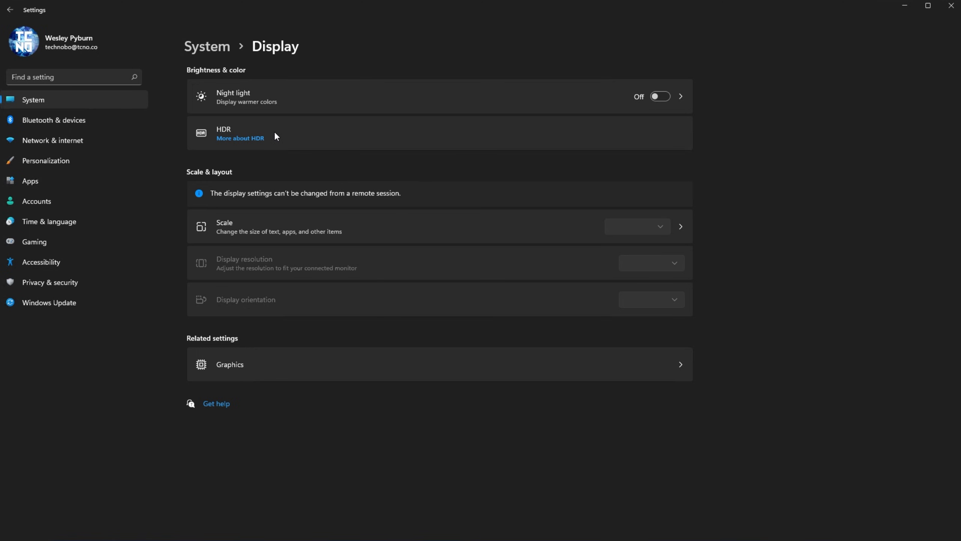
Step: Switch Settings to the Gaming page listing Xbox Game Bar, Captures and Game Mode
{"action": "left_click", "coordinate": [33, 241]}
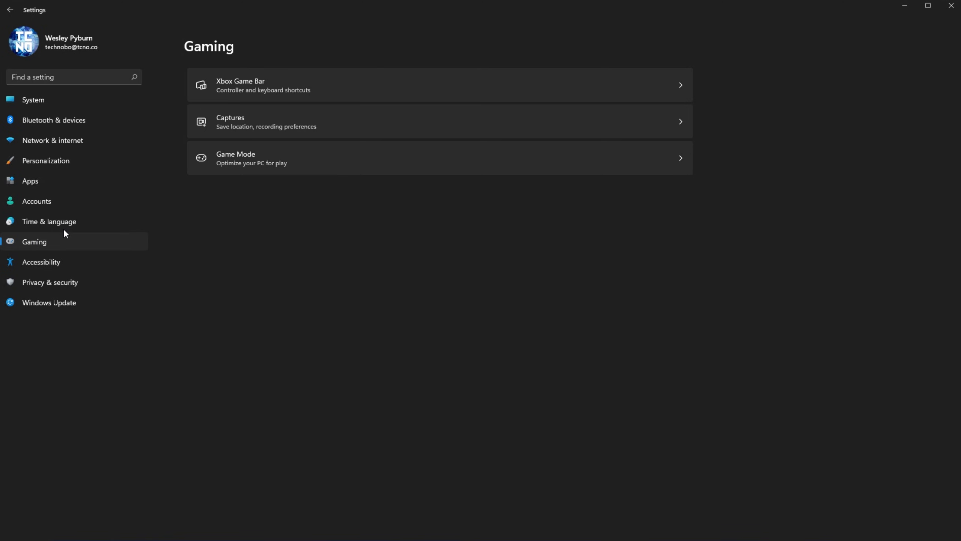
Step: Review Xbox Game Bar, Captures and Game Mode (left On), then go to Privacy & security
{"action": "left_click", "coordinate": [256, 100]}
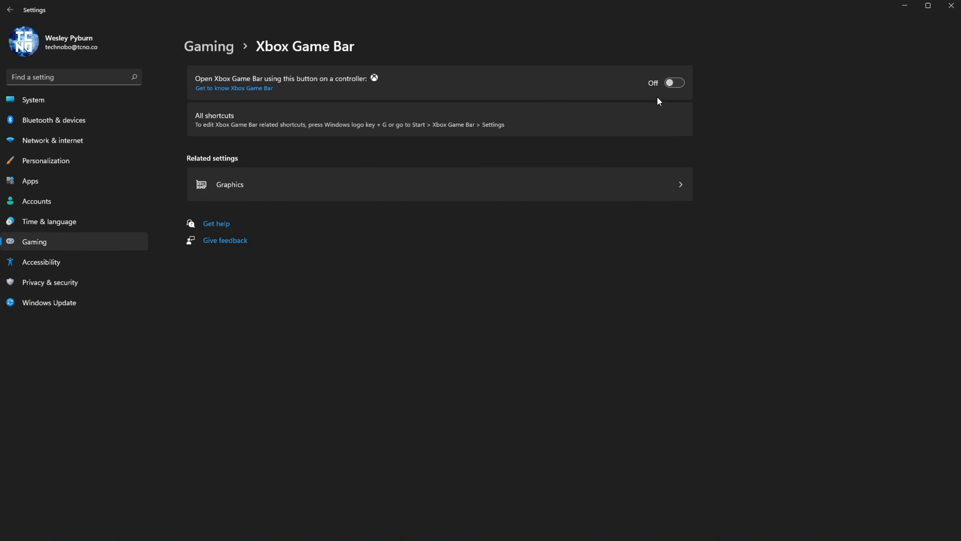
{"action": "left_click", "coordinate": [10, 9]}
{"action": "left_click", "coordinate": [281, 121]}
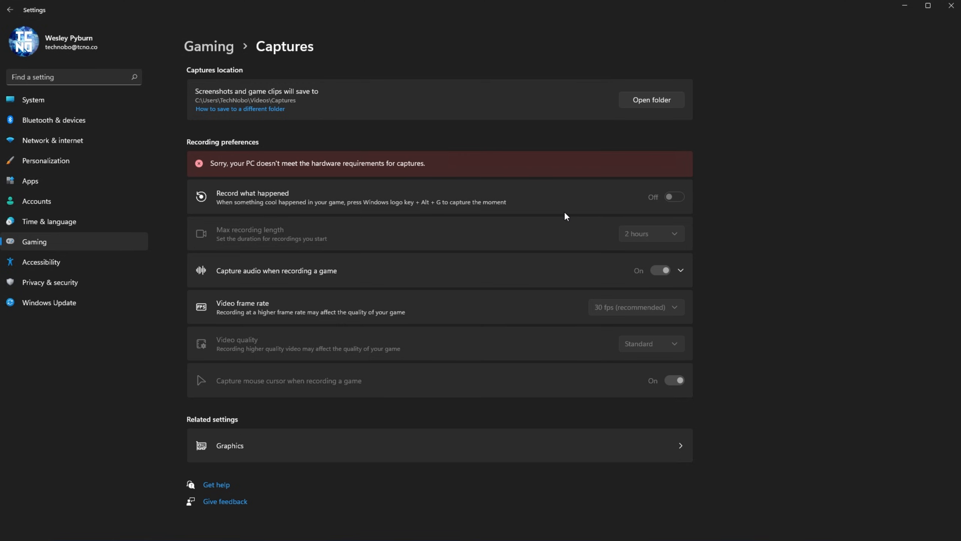
{"action": "left_click", "coordinate": [205, 54]}
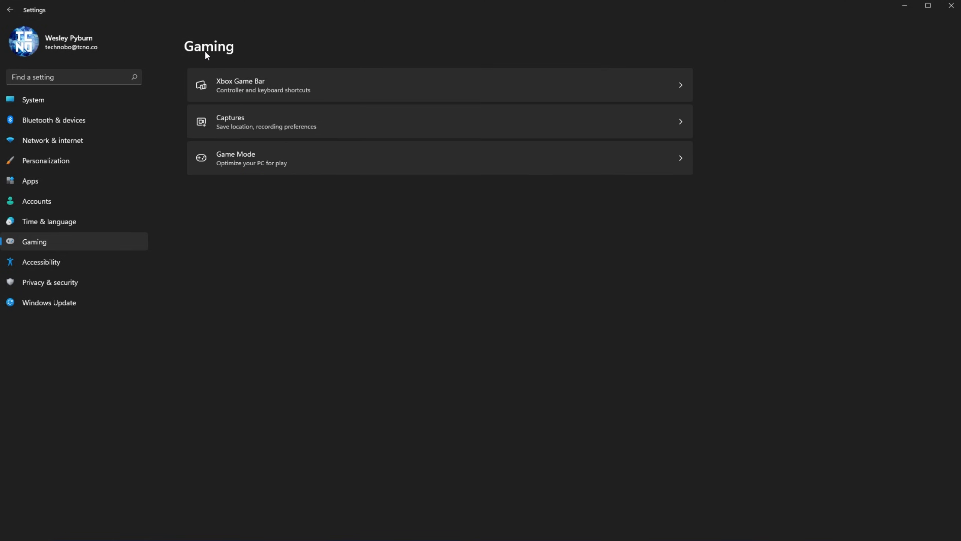
{"action": "left_click", "coordinate": [281, 157]}
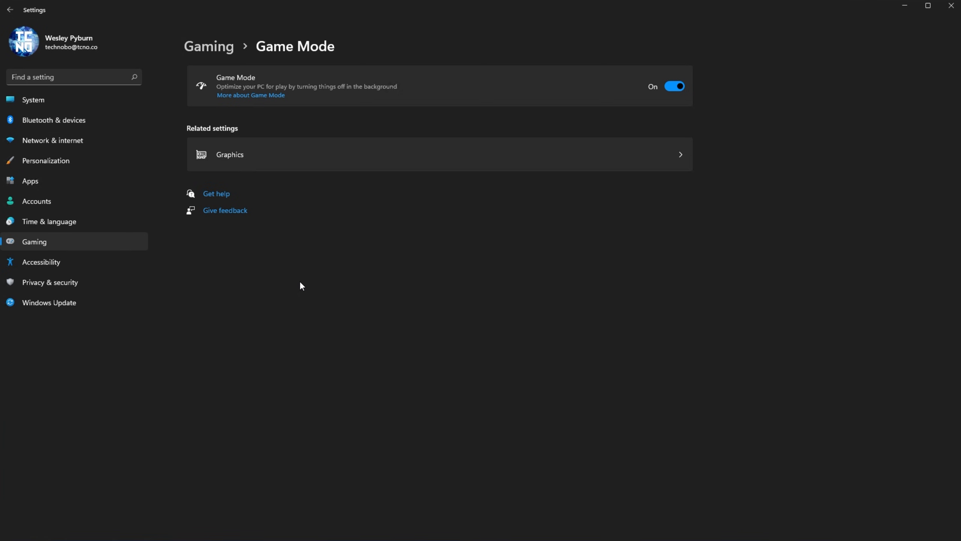
{"action": "left_click", "coordinate": [76, 285]}
Step: Look at Diagnostics & feedback and return to the Privacy & security list
{"action": "scroll", "coordinate": [200, 232], "scroll_direction": "down", "scroll_amount": 15}
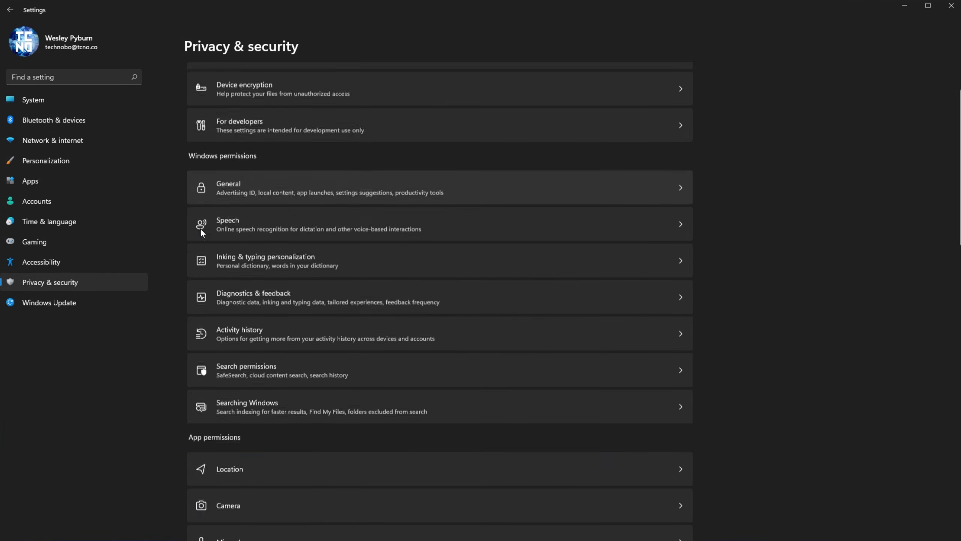
{"action": "scroll", "coordinate": [200, 232], "scroll_direction": "up", "scroll_amount": 15}
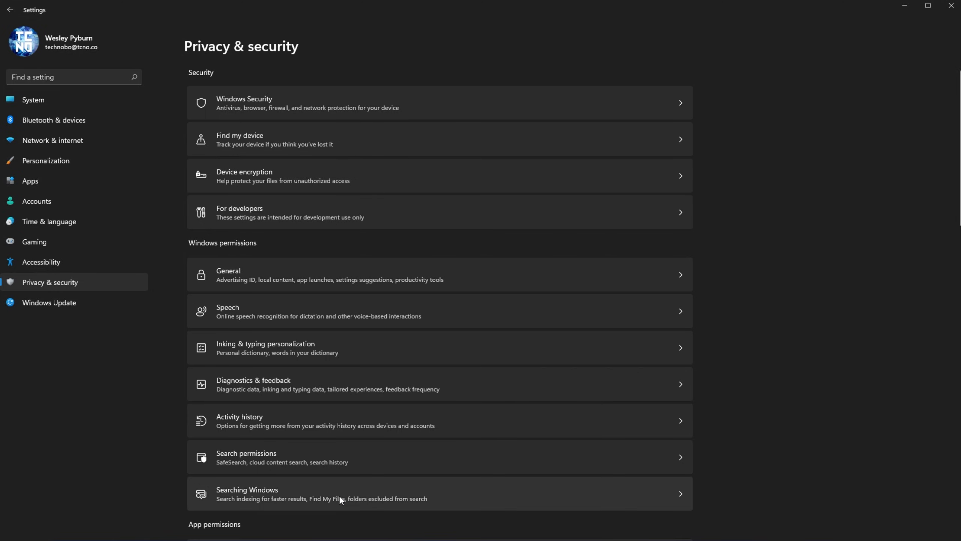
{"action": "left_click", "coordinate": [280, 379]}
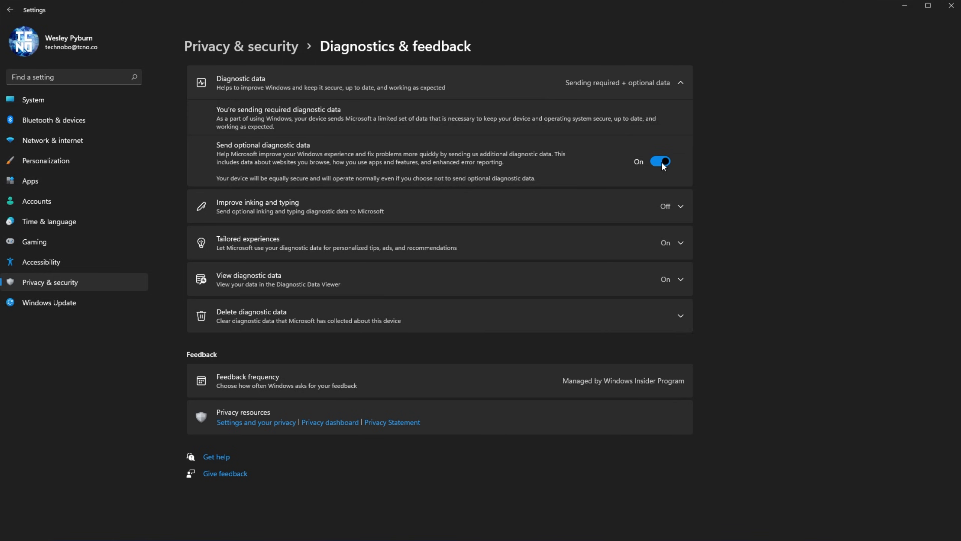
{"action": "key", "text": "alt+Left"}
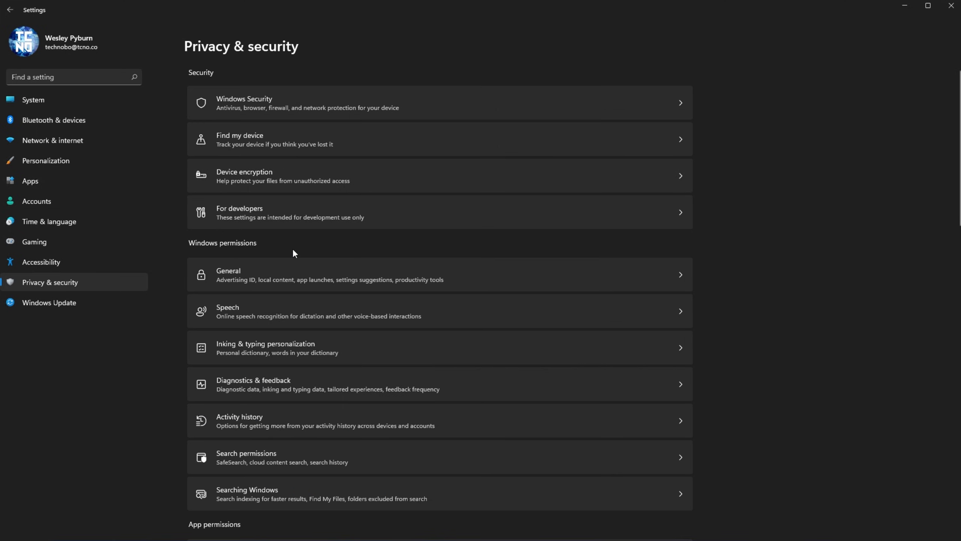
Step: Turn off language-list access, app-launch tracking and suggested content in General privacy
{"action": "scroll", "coordinate": [295, 254], "scroll_direction": "down", "scroll_amount": 3}
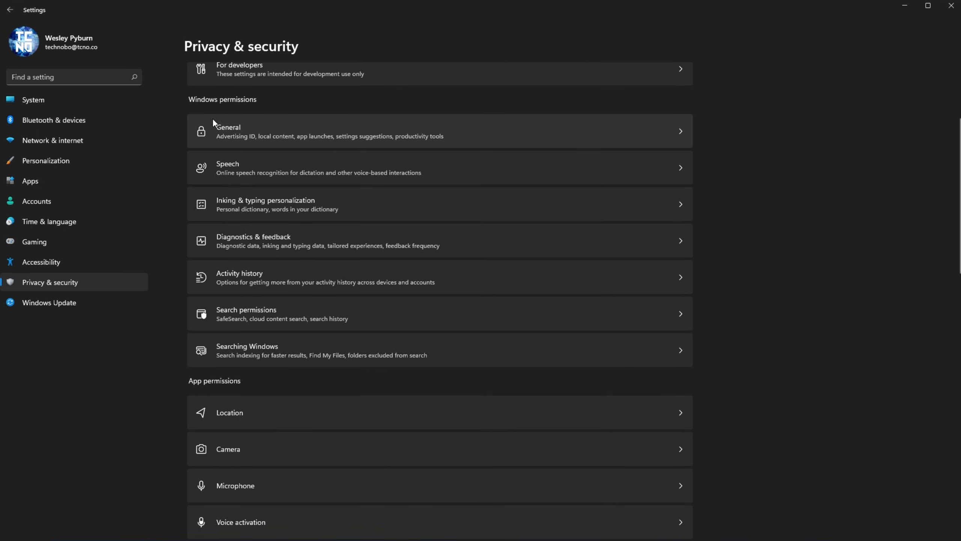
{"action": "left_click", "coordinate": [286, 136]}
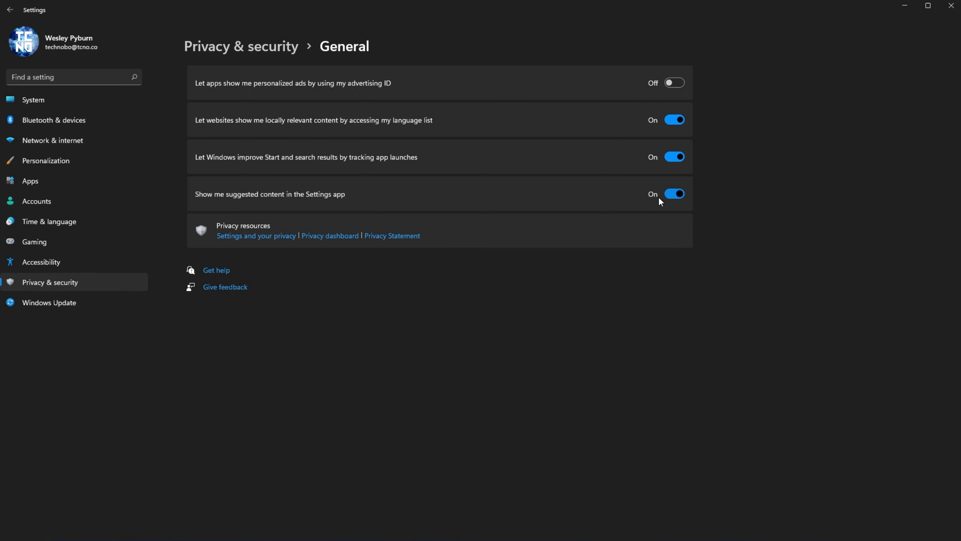
{"action": "left_click", "coordinate": [675, 123]}
{"action": "left_click", "coordinate": [675, 159]}
{"action": "left_click", "coordinate": [677, 198]}
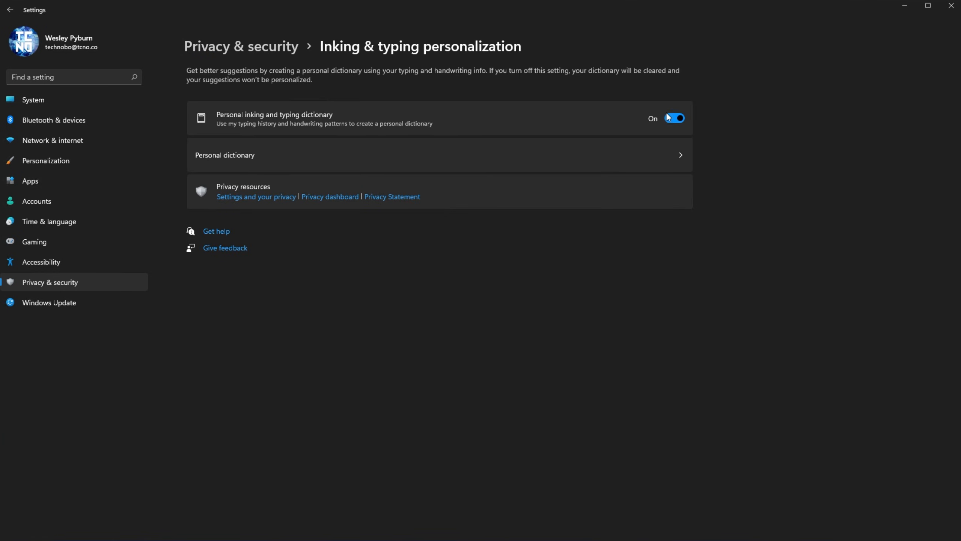
Step: Disable the personal inking and typing dictionary, then clear activity history and stop storing it
{"action": "left_click", "coordinate": [679, 122]}
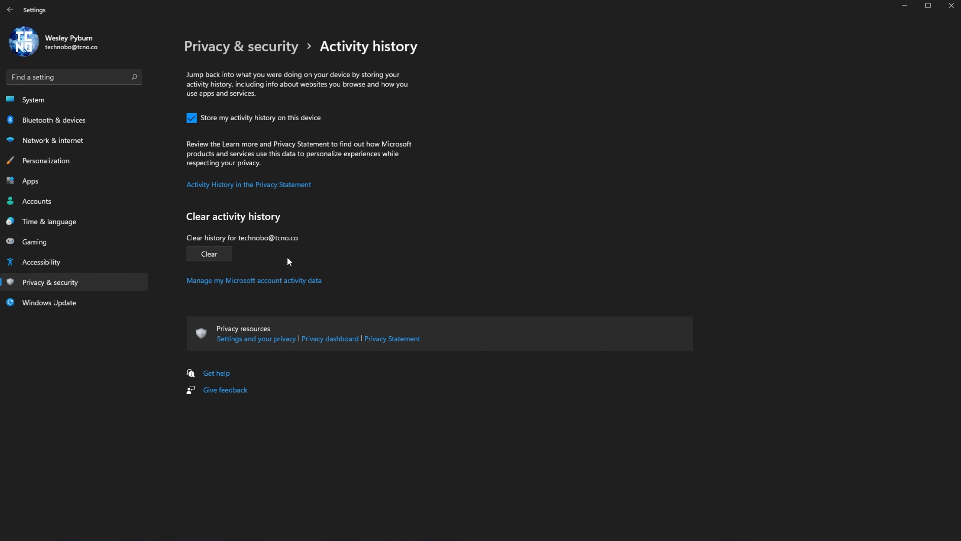
{"action": "left_click", "coordinate": [212, 255]}
{"action": "left_click", "coordinate": [191, 120]}
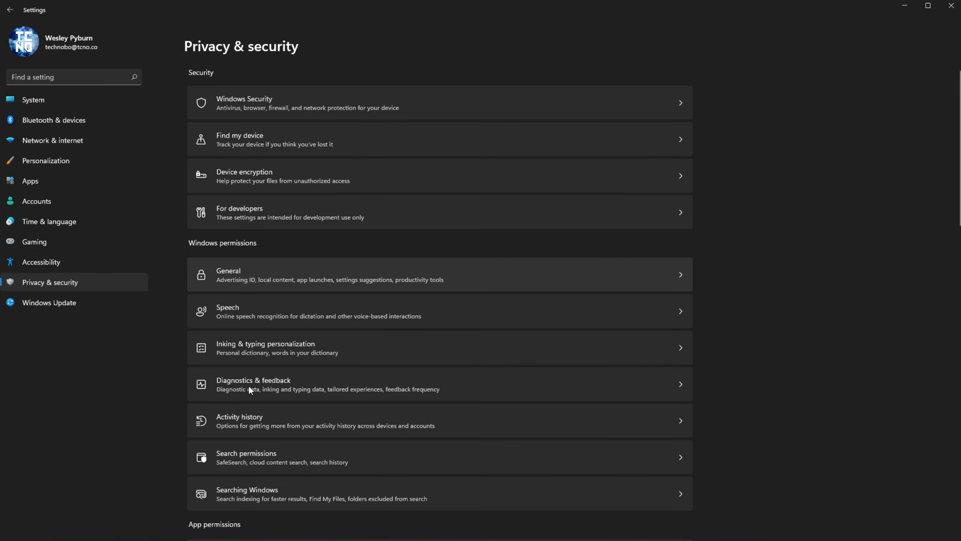
{"action": "scroll", "coordinate": [359, 326], "scroll_direction": "down", "scroll_amount": 6}
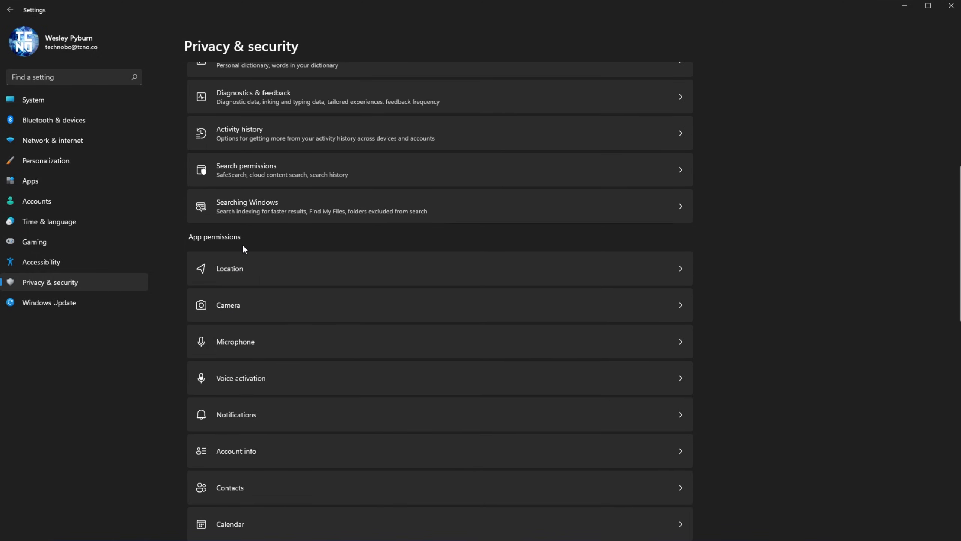
{"action": "left_click", "coordinate": [265, 265]}
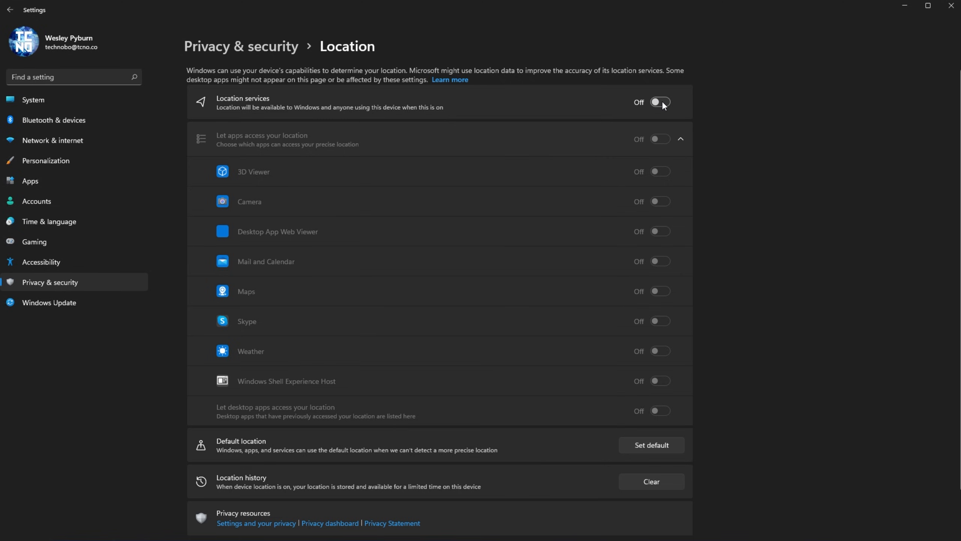
{"action": "key", "text": "alt+Left"}
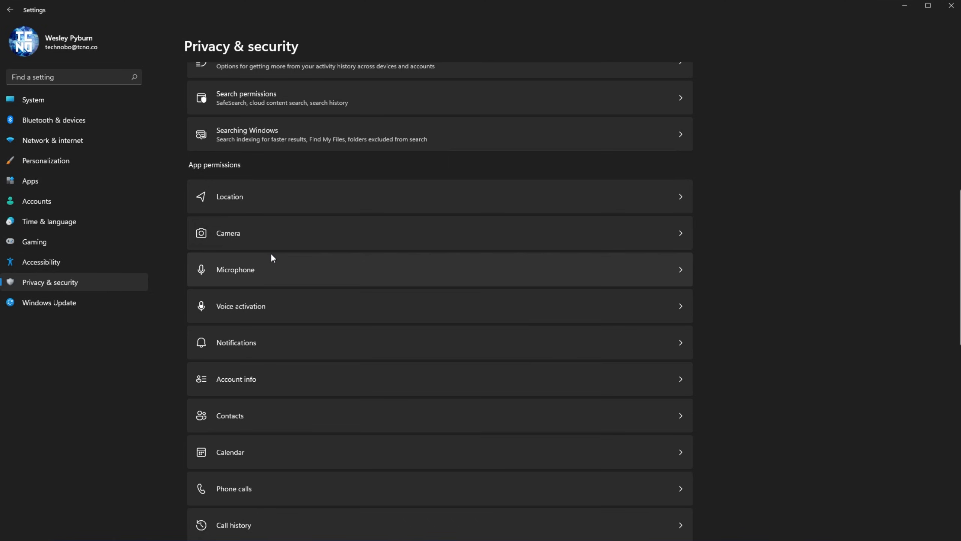
Step: Revoke microphone access for Camera, Cortana, Feedback Hub, Microsoft Photos, Mixed Reality Portal and Skype
{"action": "left_click", "coordinate": [272, 257]}
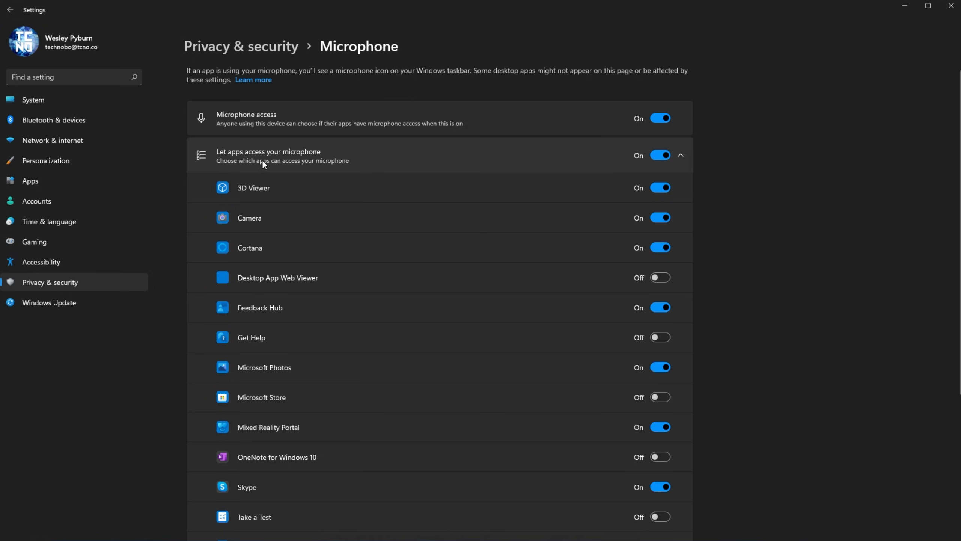
{"action": "left_click", "coordinate": [658, 154]}
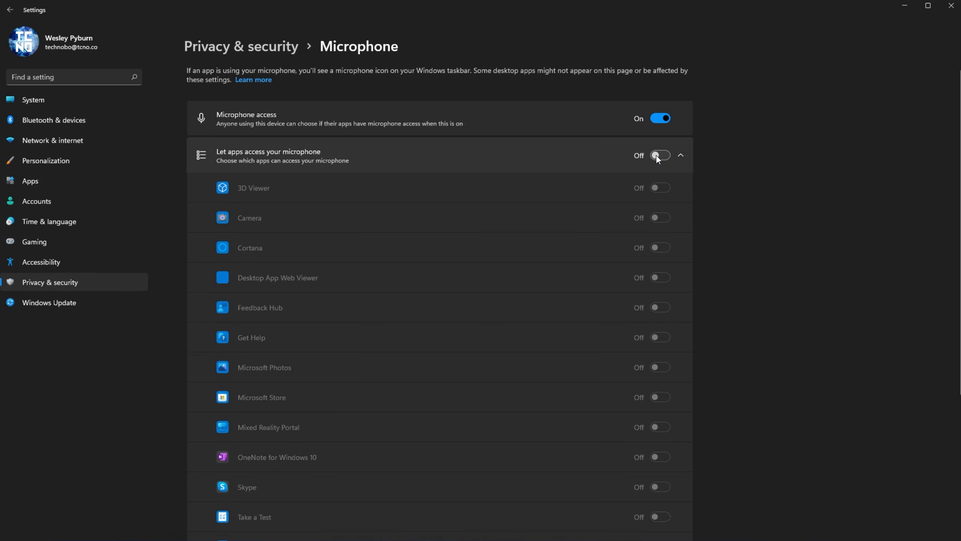
{"action": "scroll", "coordinate": [657, 155], "scroll_direction": "down", "scroll_amount": 5}
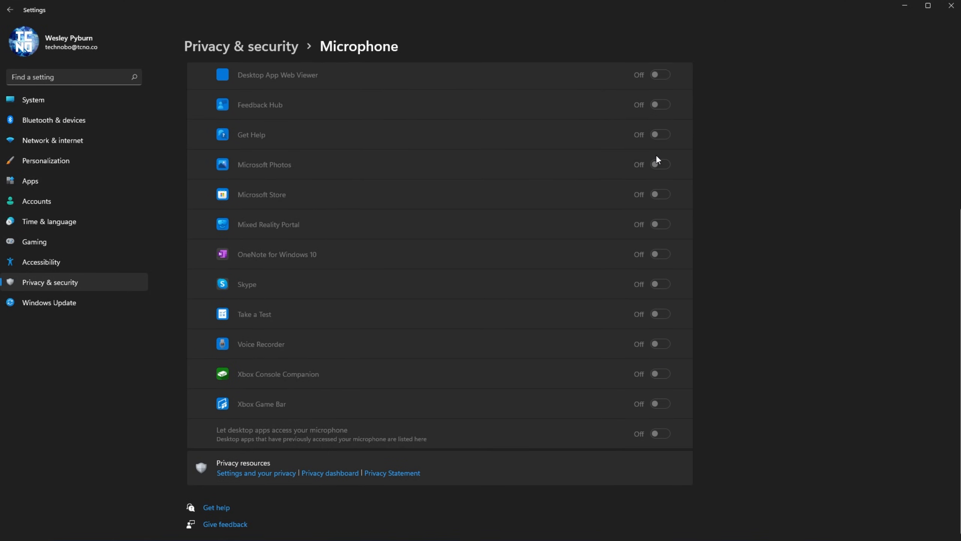
{"action": "scroll", "coordinate": [535, 301], "scroll_direction": "up", "scroll_amount": 5}
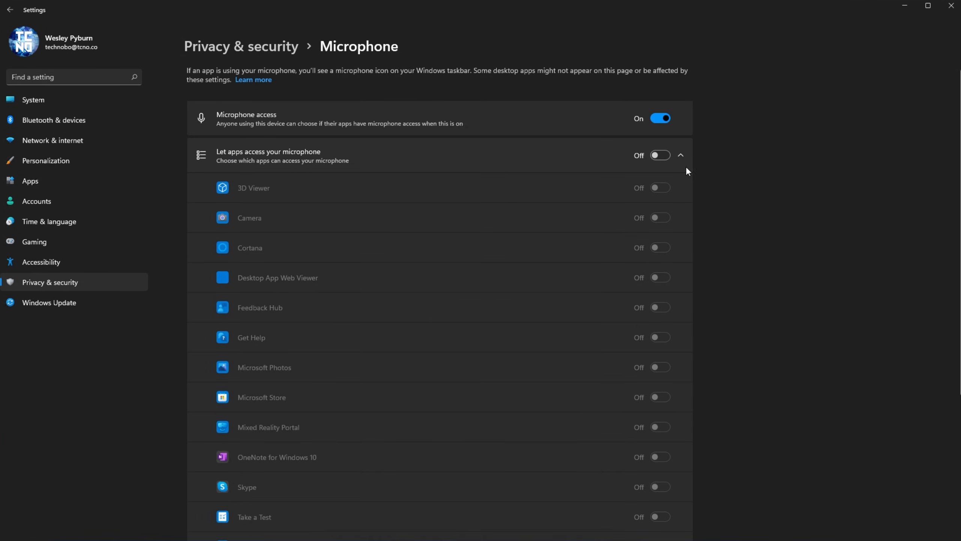
{"action": "left_click", "coordinate": [664, 154]}
{"action": "left_click", "coordinate": [658, 217]}
{"action": "left_click", "coordinate": [661, 247]}
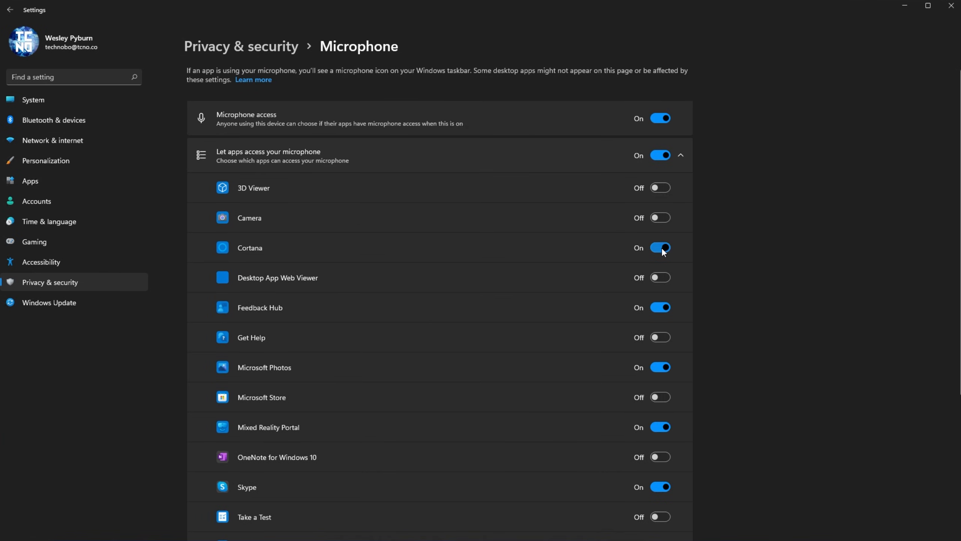
{"action": "left_click", "coordinate": [660, 308]}
{"action": "left_click", "coordinate": [661, 367]}
{"action": "left_click", "coordinate": [663, 431]}
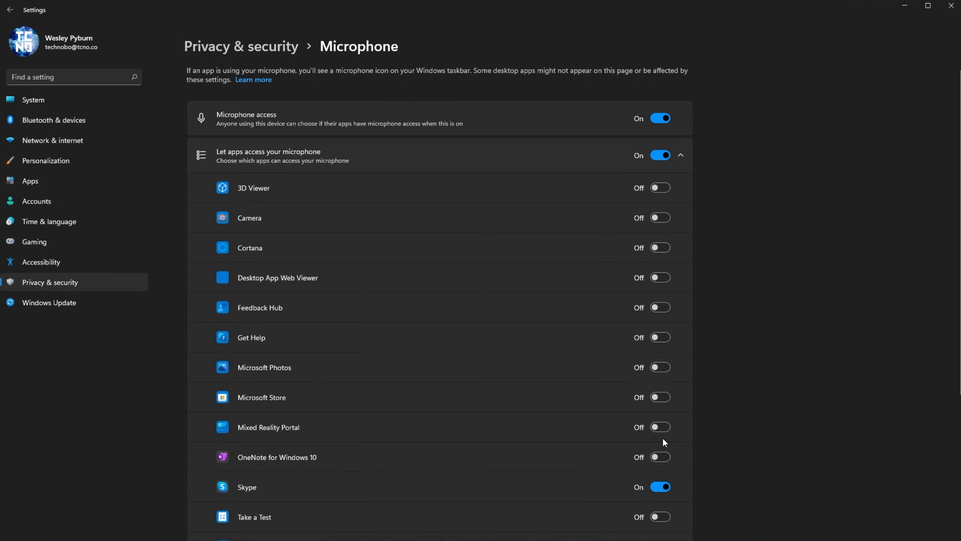
{"action": "left_click", "coordinate": [661, 487]}
Step: Revoke microphone access for 3D Viewer, Desktop App Web Viewer, Feedback Hub and Skype, keeping overall access On
{"action": "scroll", "coordinate": [663, 487], "scroll_direction": "down", "scroll_amount": 5}
{"action": "left_click", "coordinate": [661, 435]}
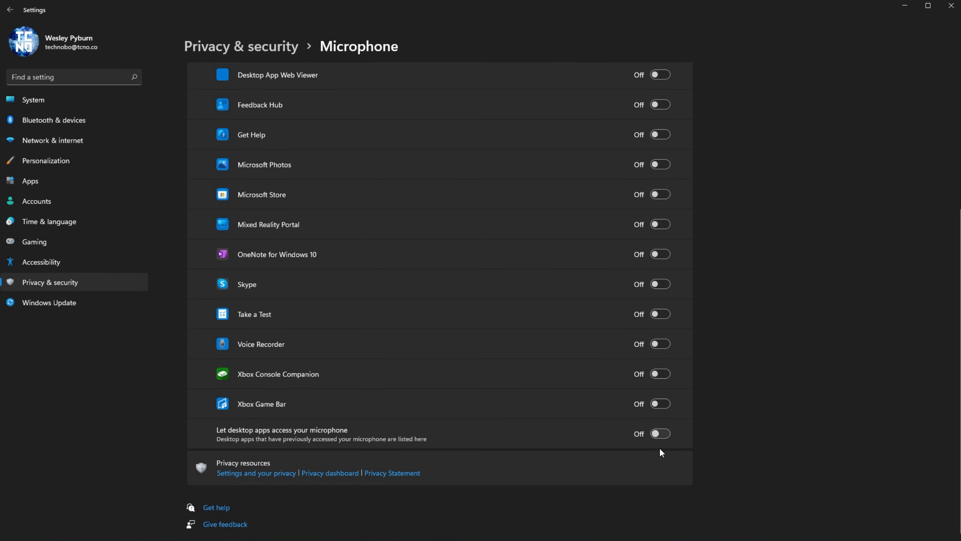
{"action": "scroll", "coordinate": [660, 447], "scroll_direction": "up", "scroll_amount": 5}
{"action": "scroll", "coordinate": [658, 450], "scroll_direction": "down", "scroll_amount": 5}
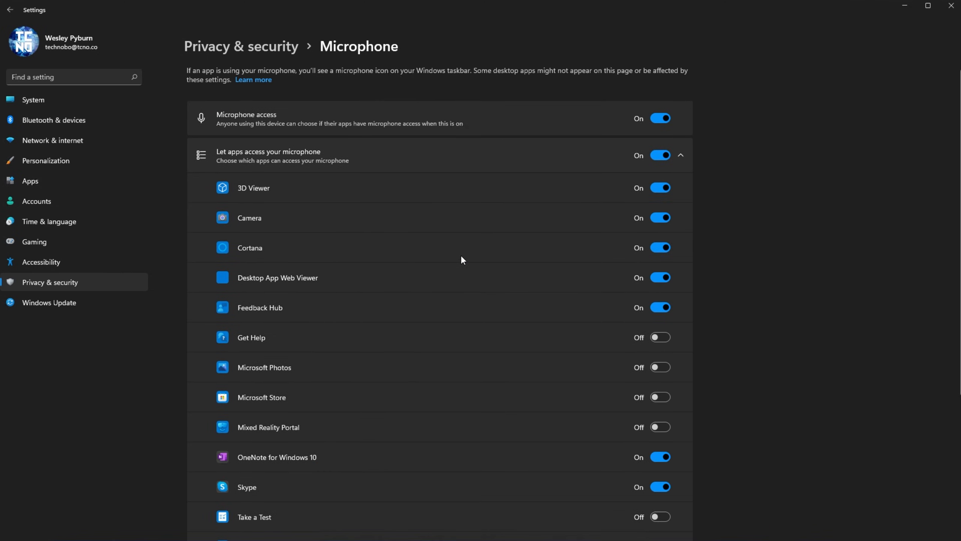
{"action": "left_click", "coordinate": [658, 155]}
{"action": "left_click", "coordinate": [657, 156]}
{"action": "left_click", "coordinate": [659, 187]}
{"action": "left_click", "coordinate": [660, 277]}
{"action": "left_click", "coordinate": [660, 308]}
{"action": "scroll", "coordinate": [659, 310], "scroll_direction": "down", "scroll_amount": 5}
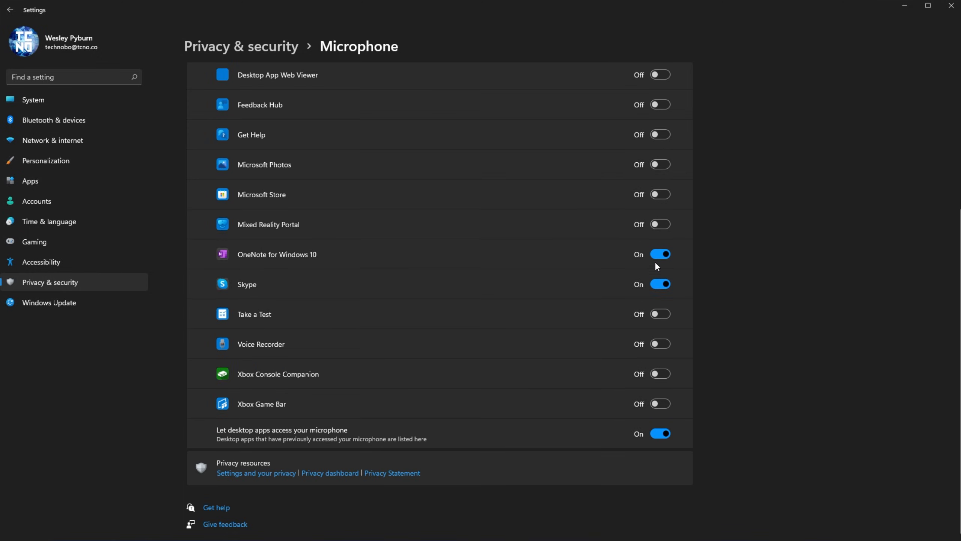
{"action": "left_click", "coordinate": [659, 284]}
Step: Return to the Privacy & security app permissions list
{"action": "scroll", "coordinate": [669, 433], "scroll_direction": "up", "scroll_amount": 5}
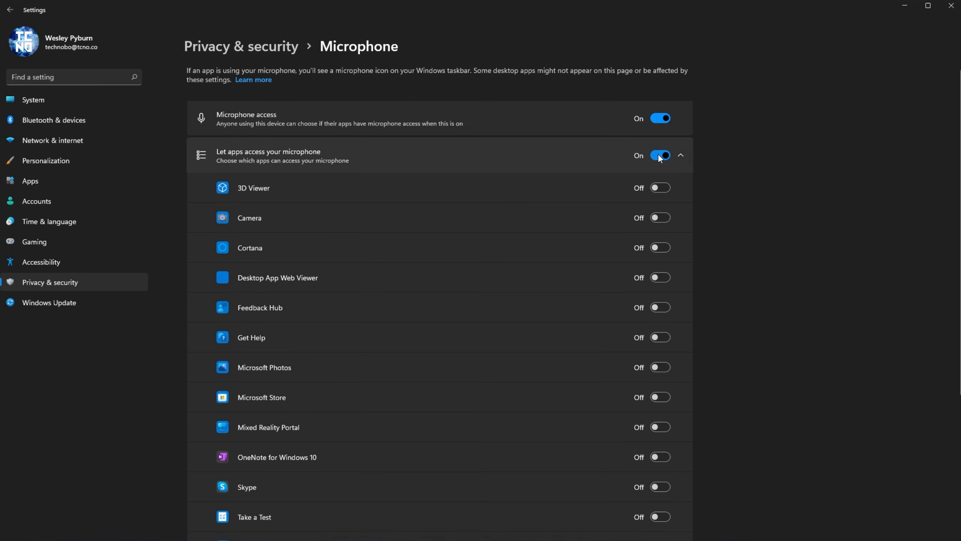
{"action": "scroll", "coordinate": [665, 119], "scroll_direction": "down", "scroll_amount": 5}
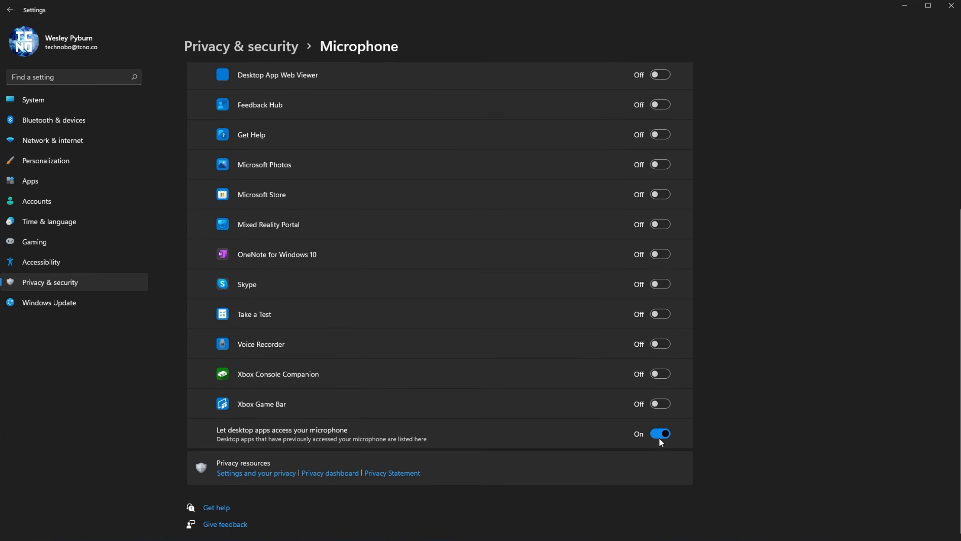
{"action": "key", "text": "alt+Left"}
{"action": "scroll", "coordinate": [251, 323], "scroll_direction": "down", "scroll_amount": 10}
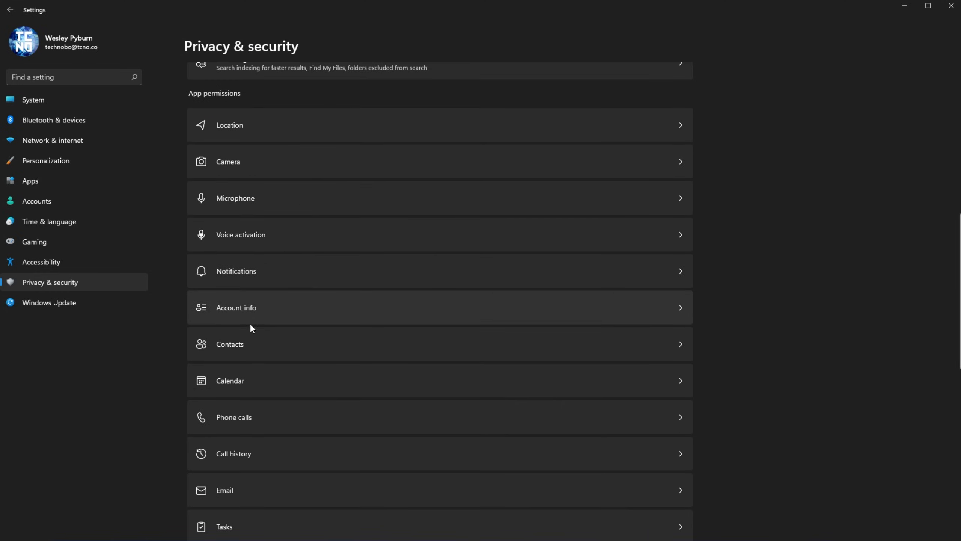
Step: Block camera access for Feedback Hub, Microsoft Photos and Skype, leaving device camera access On
{"action": "left_click", "coordinate": [227, 166]}
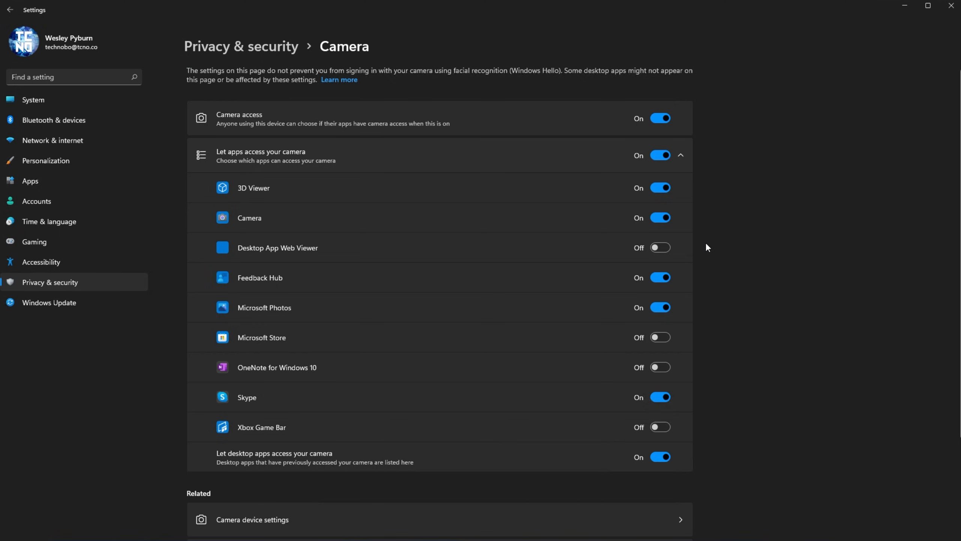
{"action": "left_click", "coordinate": [659, 118]}
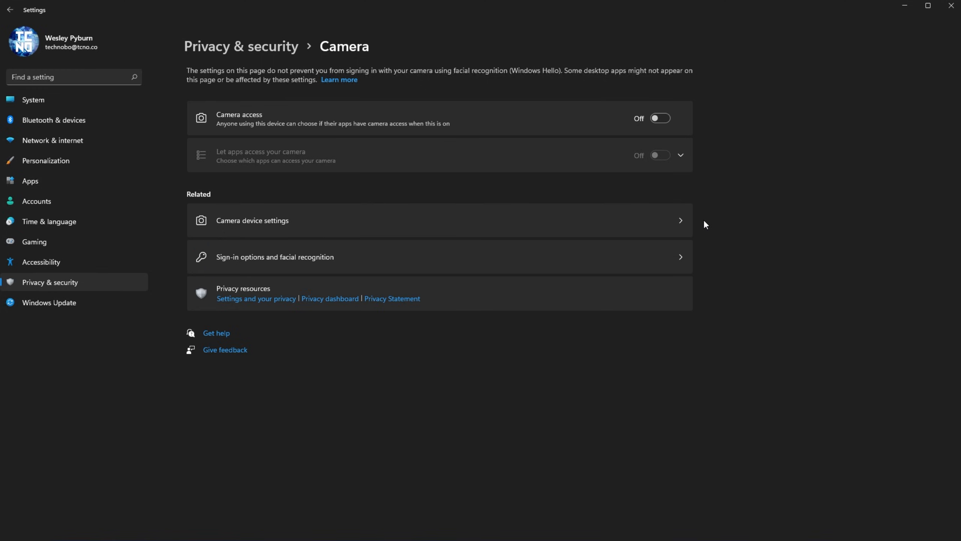
{"action": "left_click", "coordinate": [660, 119]}
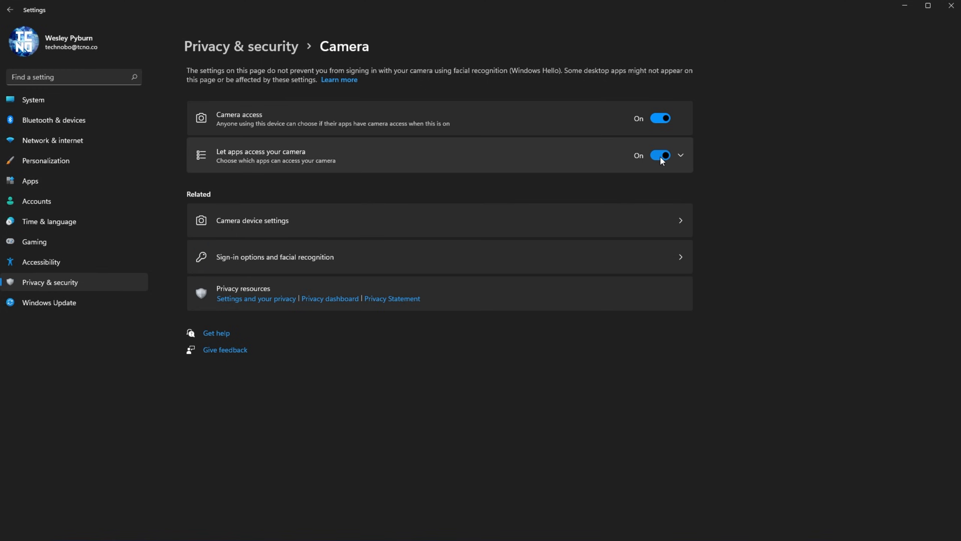
{"action": "left_click", "coordinate": [681, 156]}
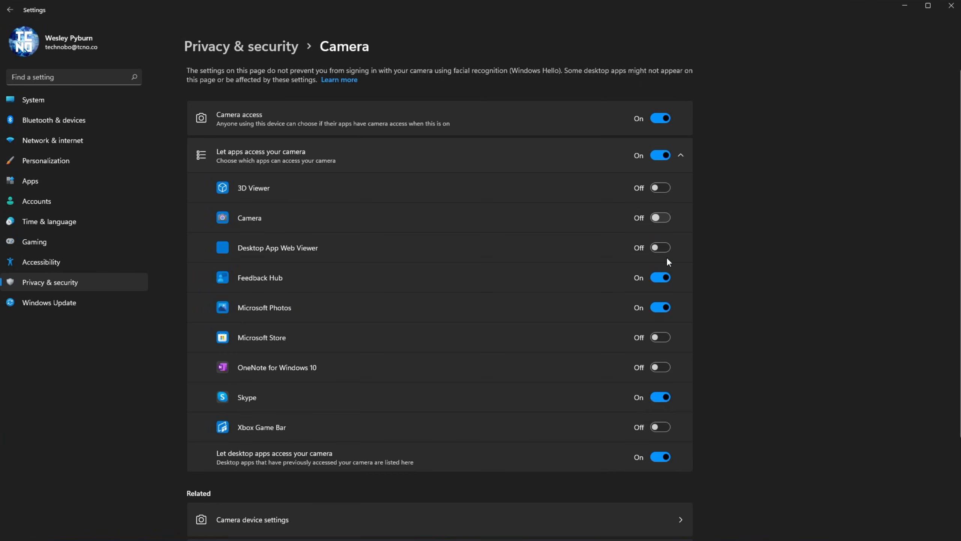
{"action": "left_click", "coordinate": [661, 278]}
{"action": "left_click", "coordinate": [660, 307]}
{"action": "left_click", "coordinate": [660, 397]}
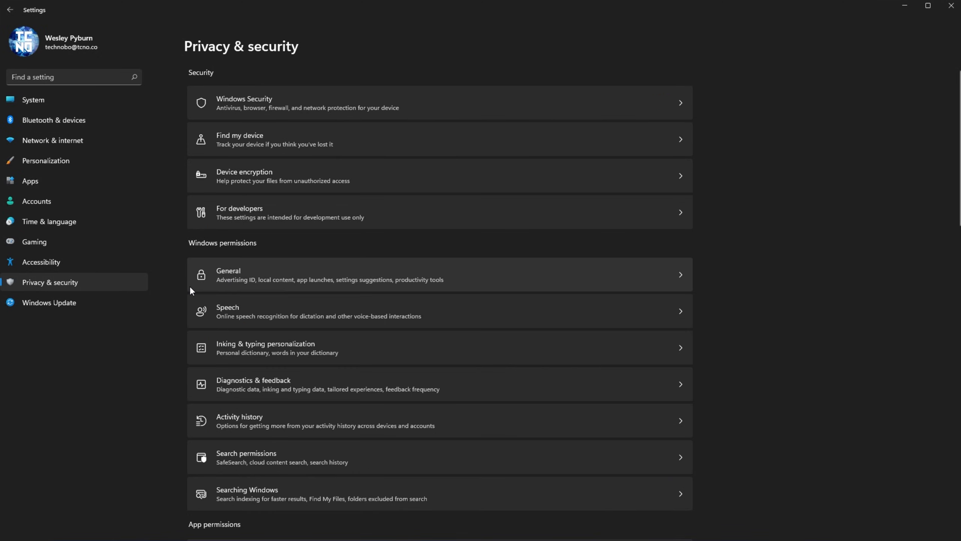
{"action": "scroll", "coordinate": [189, 285], "scroll_direction": "down", "scroll_amount": 7}
{"action": "scroll", "coordinate": [190, 288], "scroll_direction": "down", "scroll_amount": 7}
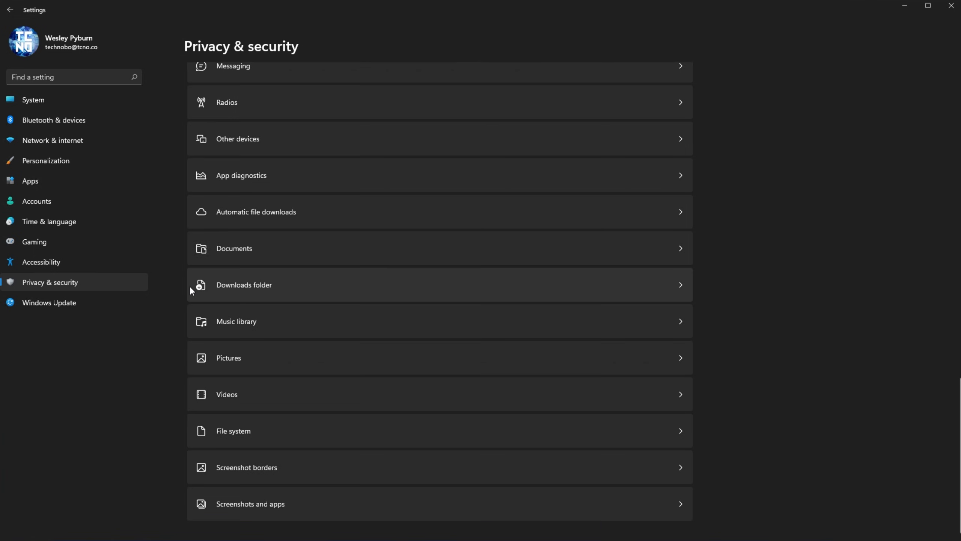
{"action": "scroll", "coordinate": [191, 288], "scroll_direction": "up", "scroll_amount": 15}
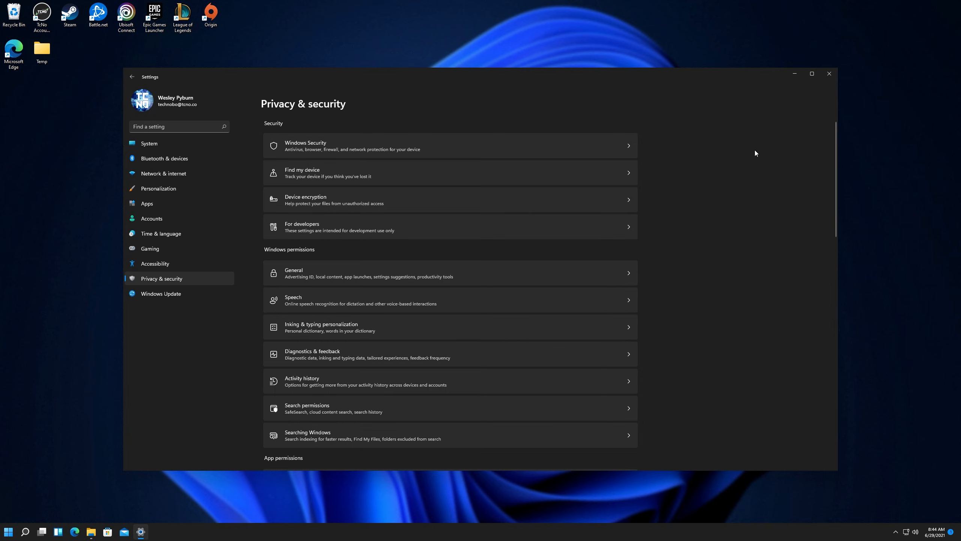
Step: Close Settings and File Explorer, then search the Start menu for 'performance'
{"action": "left_click", "coordinate": [828, 74]}
{"action": "left_click", "coordinate": [681, 150]}
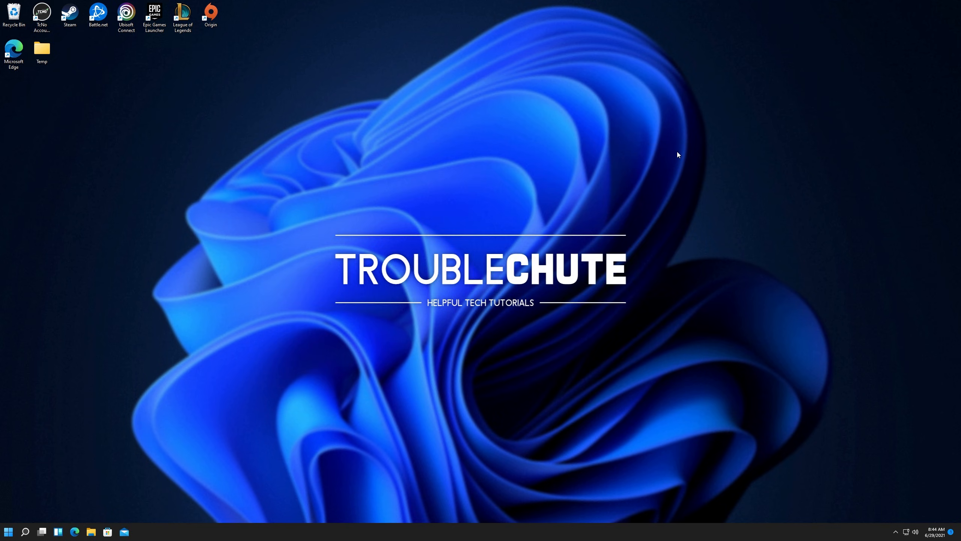
{"action": "key", "text": "super"}
{"action": "type", "text": "performance"}
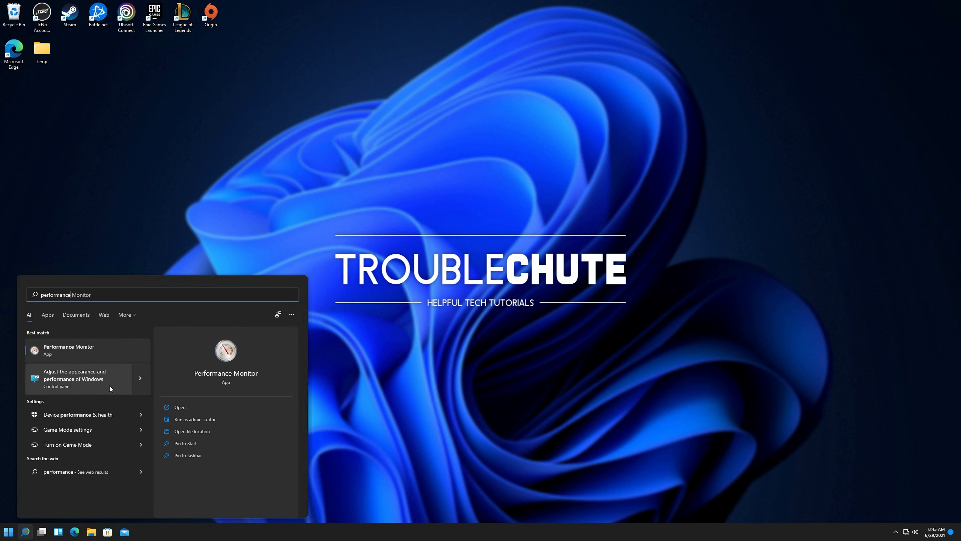
Step: Apply 'Adjust for best performance' visual effects, keeping smooth screen fonts and thumbnails enabled
{"action": "left_click", "coordinate": [110, 386]}
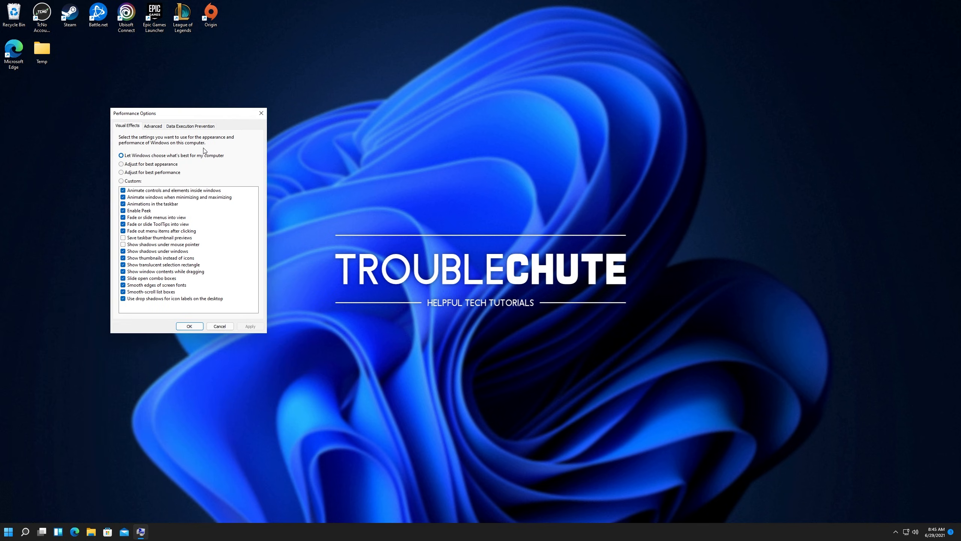
{"action": "left_click_drag", "start_coordinate": [226, 120], "coordinate": [501, 155]}
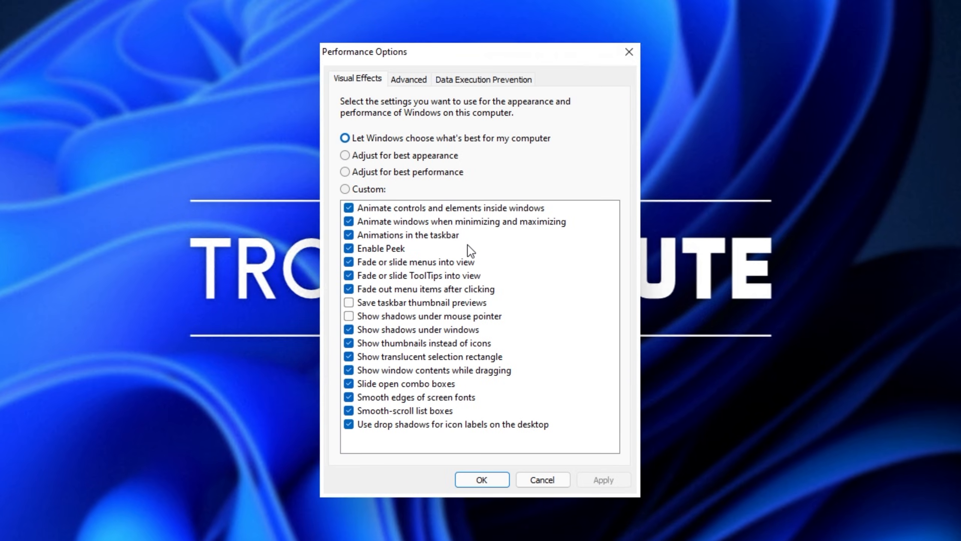
{"action": "left_click", "coordinate": [377, 171]}
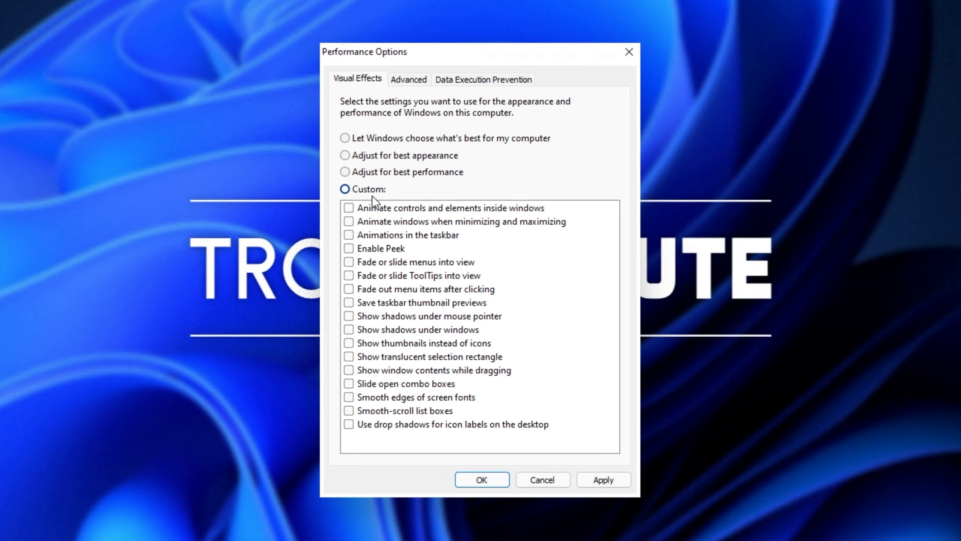
{"action": "left_click", "coordinate": [354, 396]}
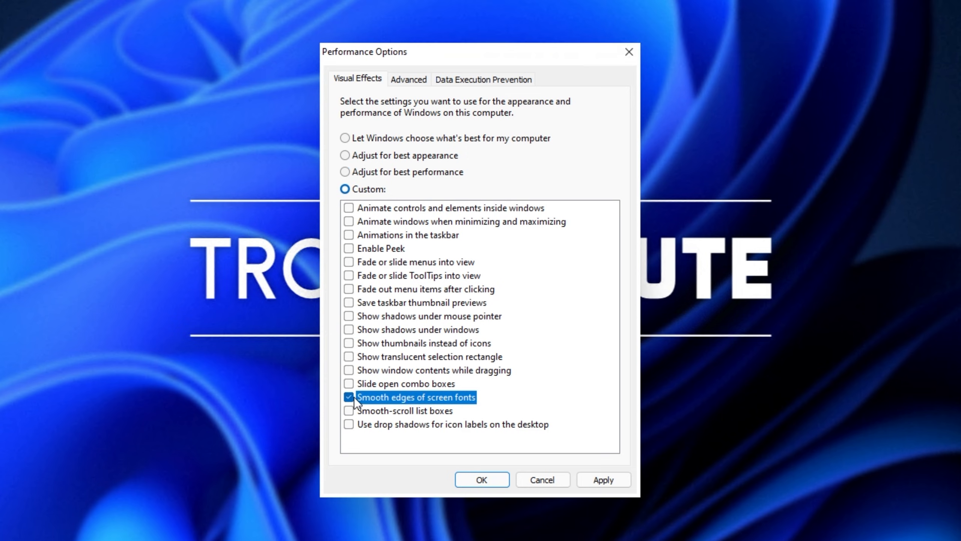
{"action": "left_click", "coordinate": [376, 345]}
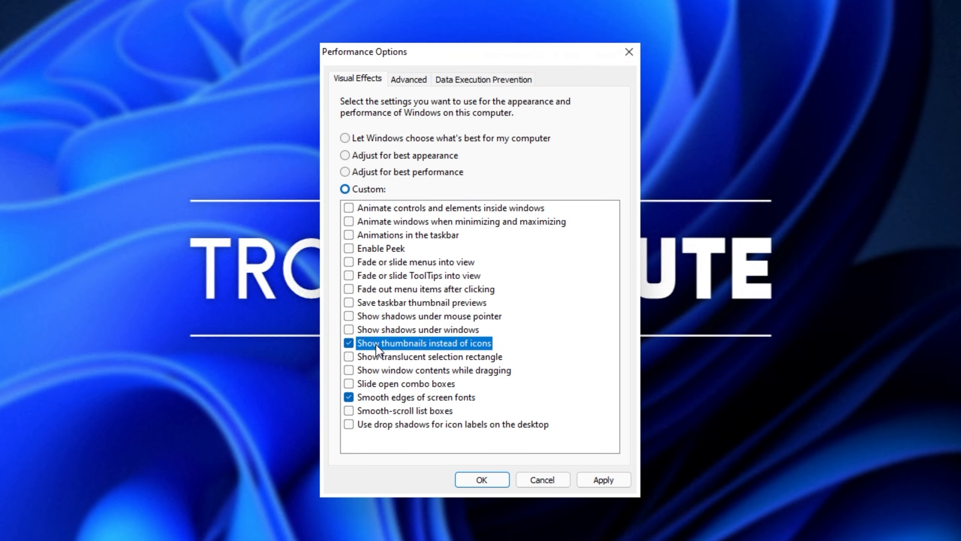
{"action": "left_click", "coordinate": [597, 478]}
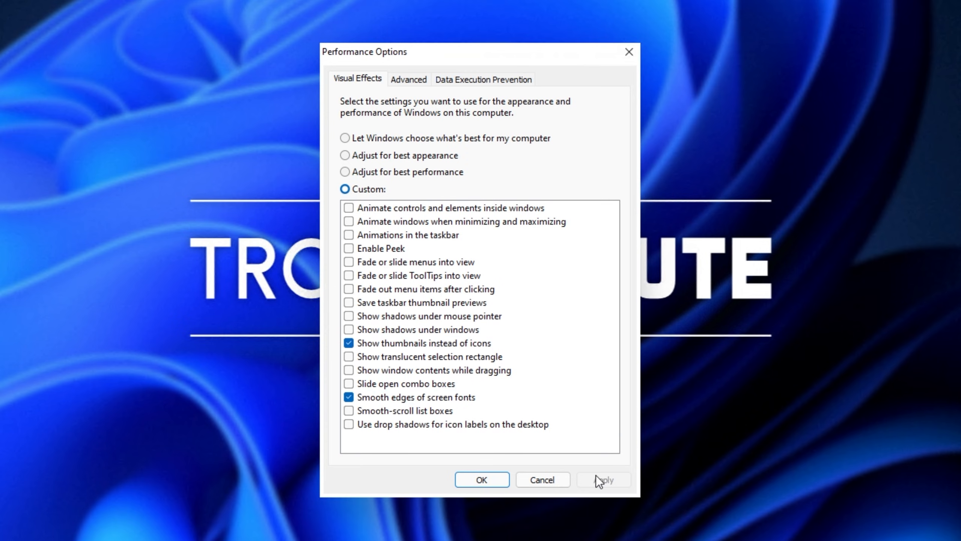
Step: Set processor scheduling to Programs and bring up the Virtual Memory settings
{"action": "left_click", "coordinate": [421, 81]}
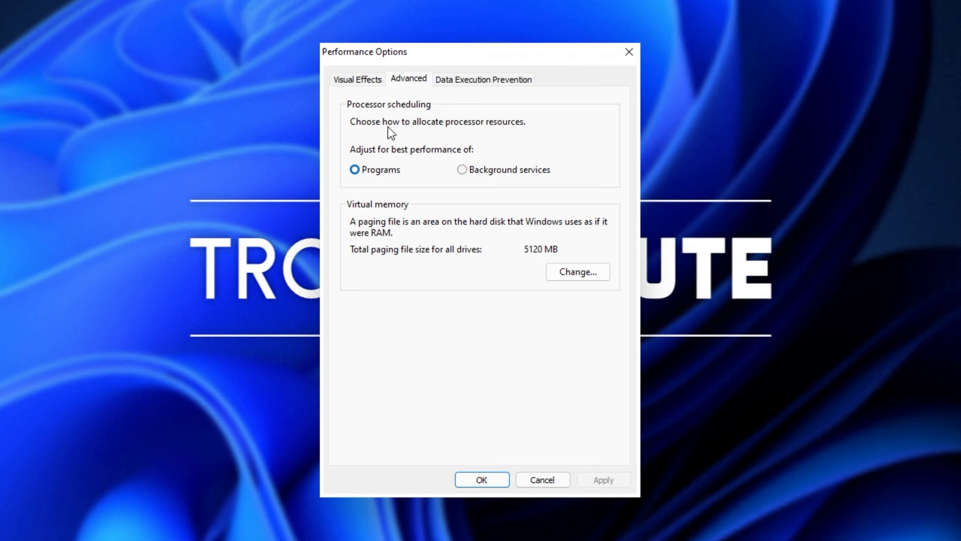
{"action": "left_click", "coordinate": [363, 170]}
{"action": "left_click", "coordinate": [569, 279]}
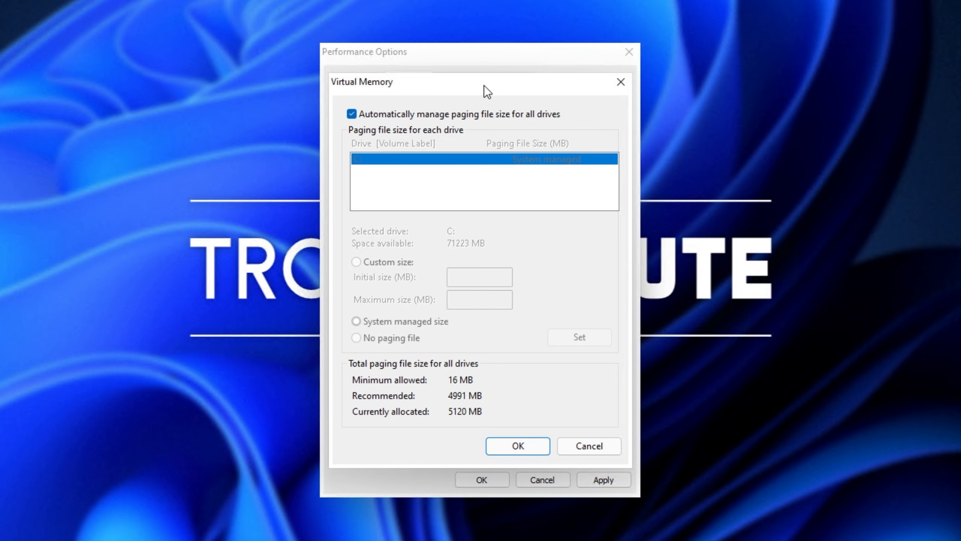
Step: Turn off automatic paging file management and set No paging file on A:, D:, E: and F:
{"action": "left_click_drag", "start_coordinate": [477, 88], "coordinate": [476, 89]}
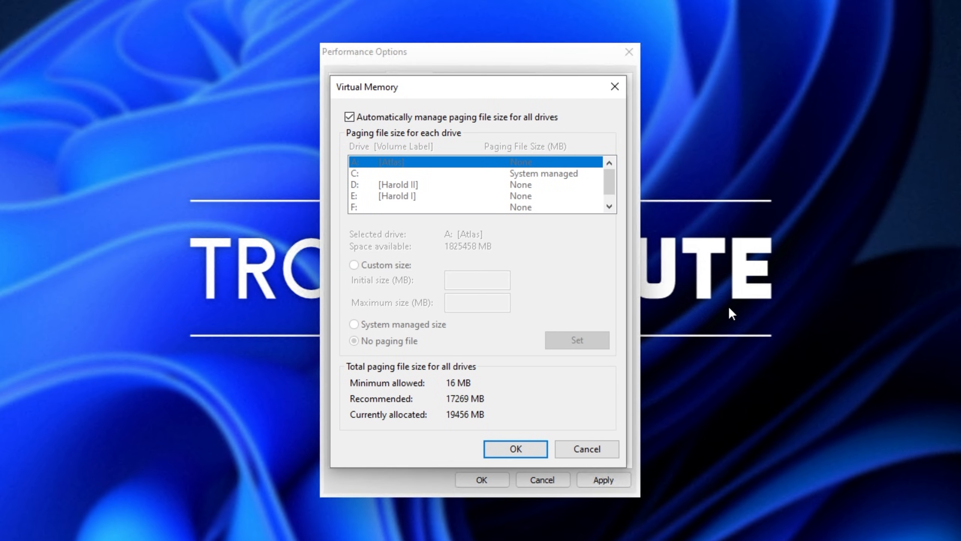
{"action": "left_click", "coordinate": [426, 119]}
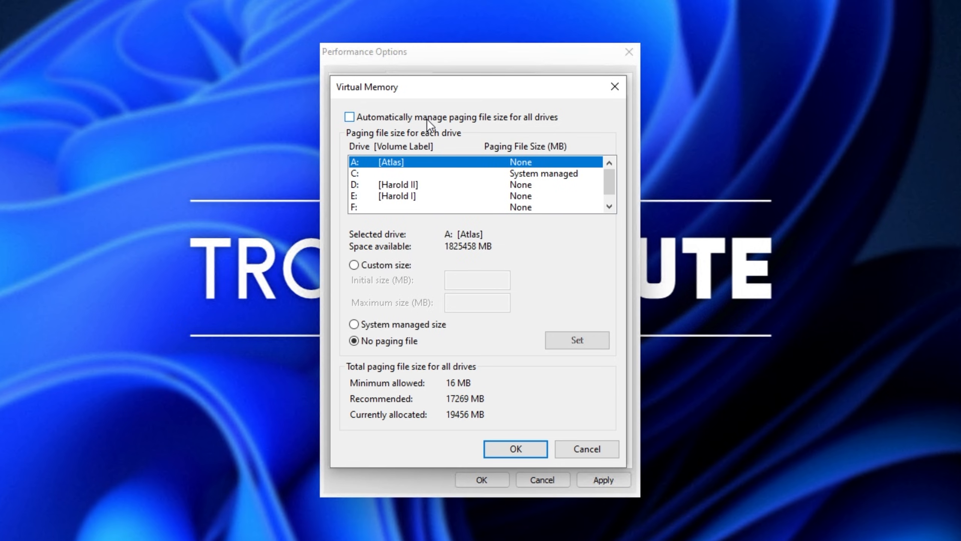
{"action": "left_click", "coordinate": [416, 171]}
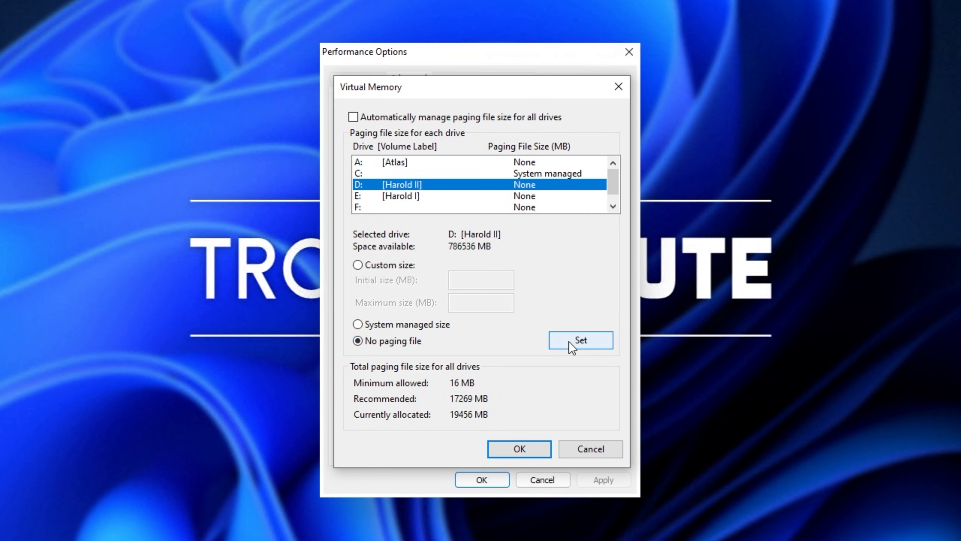
{"action": "left_click", "coordinate": [569, 341]}
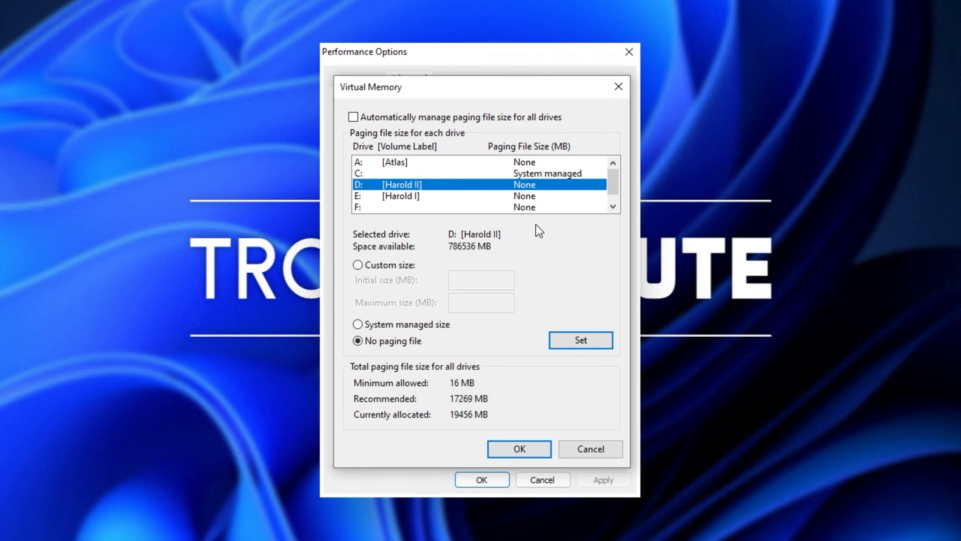
{"action": "left_click", "coordinate": [523, 197]}
{"action": "left_click", "coordinate": [523, 210]}
{"action": "scroll", "coordinate": [525, 212], "scroll_direction": "down", "scroll_amount": 1}
{"action": "scroll", "coordinate": [525, 208], "scroll_direction": "up", "scroll_amount": 1}
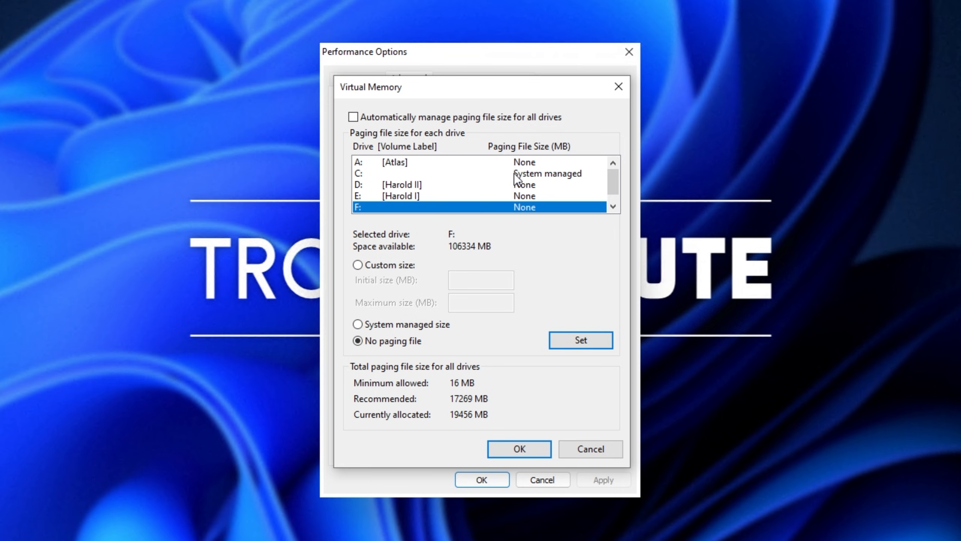
Step: Give C: a system-managed paging file and confirm past the restart warning
{"action": "left_click", "coordinate": [543, 174]}
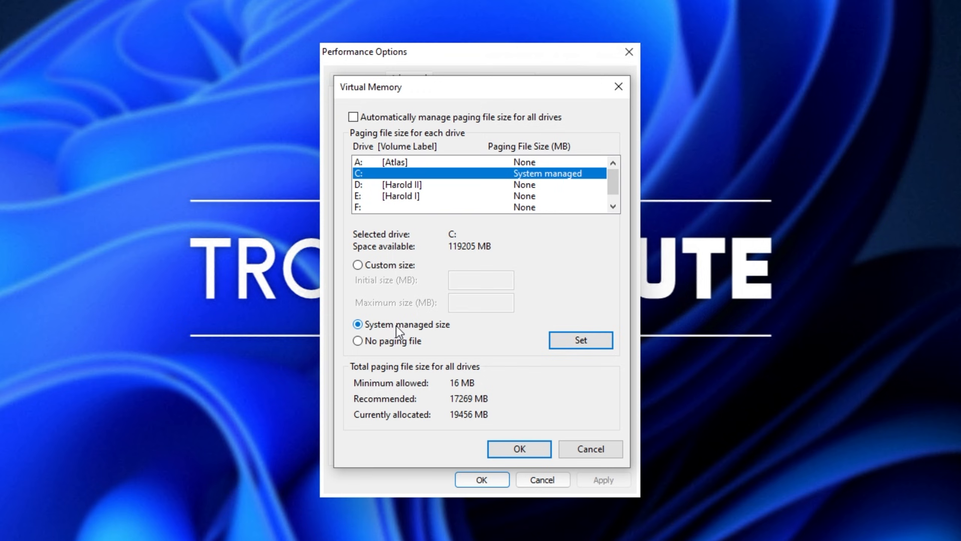
{"action": "left_click", "coordinate": [572, 339]}
{"action": "left_click", "coordinate": [526, 448]}
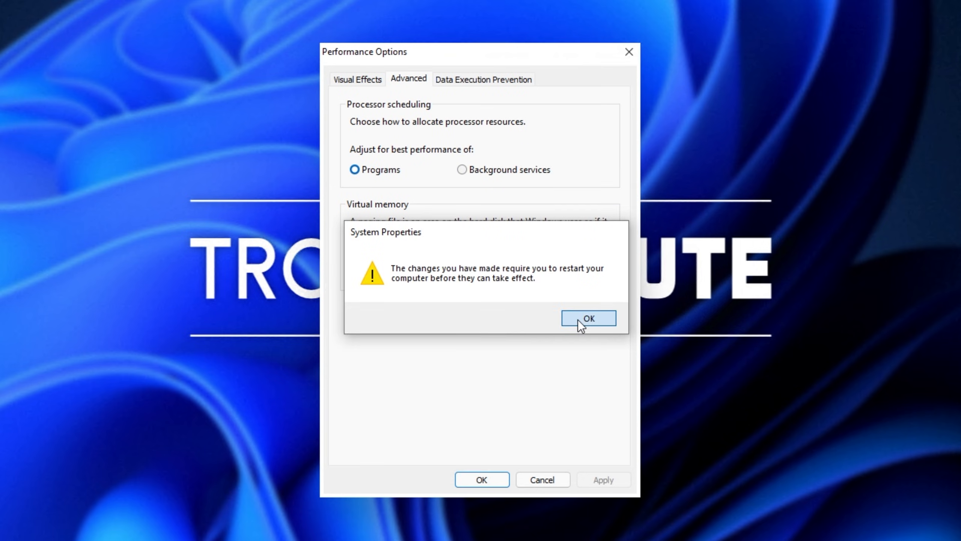
{"action": "left_click", "coordinate": [579, 320]}
{"action": "left_click", "coordinate": [483, 480]}
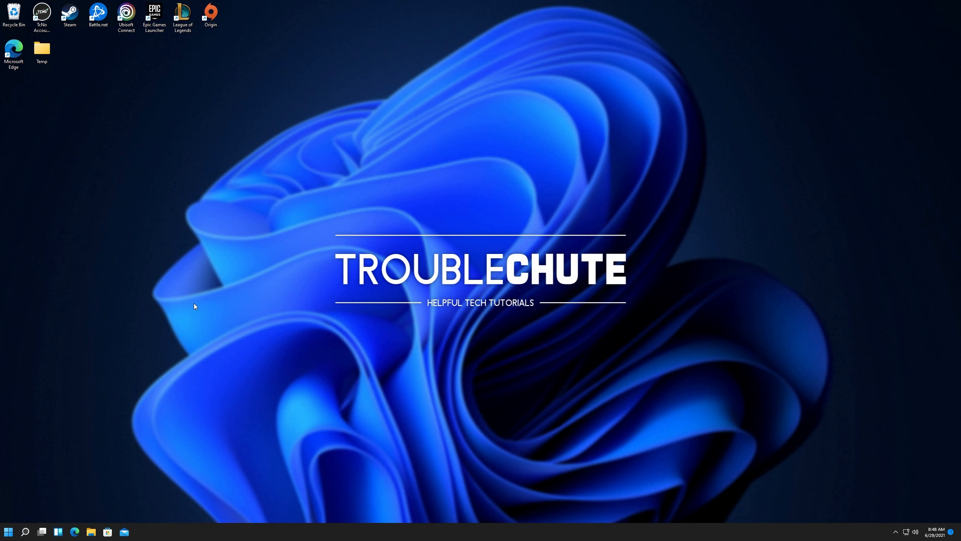
Step: Launch regedit from the Run box and approve the User Account Control prompt
{"action": "key", "text": "super"}
{"action": "key", "text": "super+r"}
{"action": "type", "text": "regedit"}
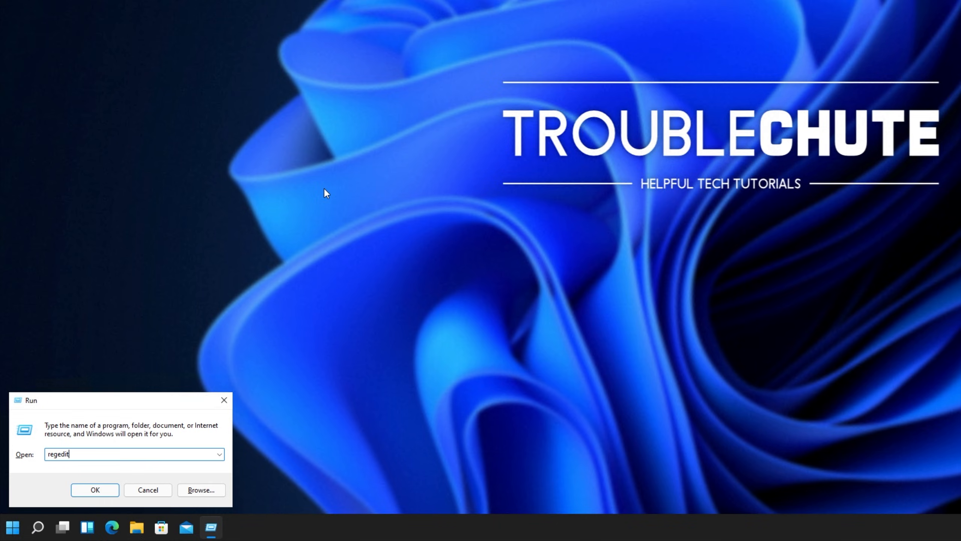
{"action": "key", "text": "Return"}
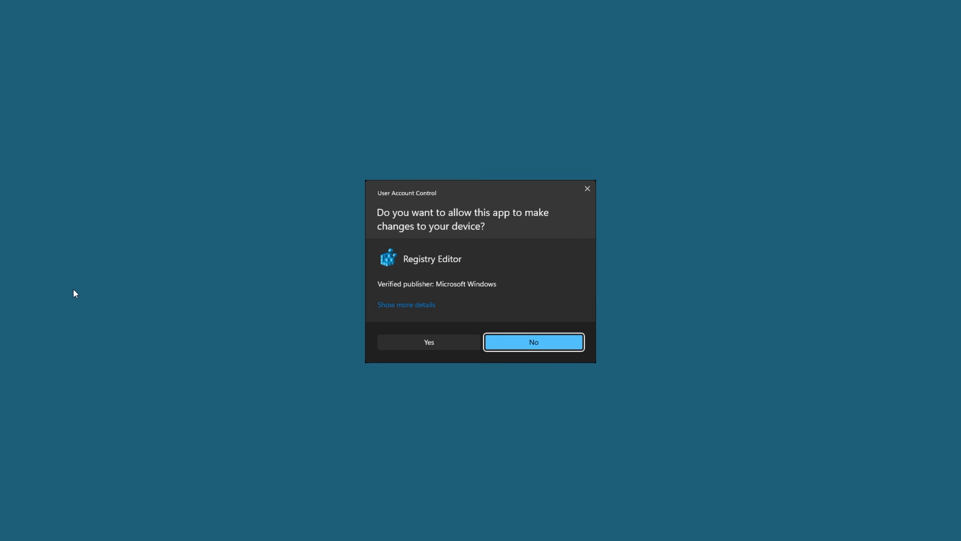
{"action": "left_click", "coordinate": [443, 349]}
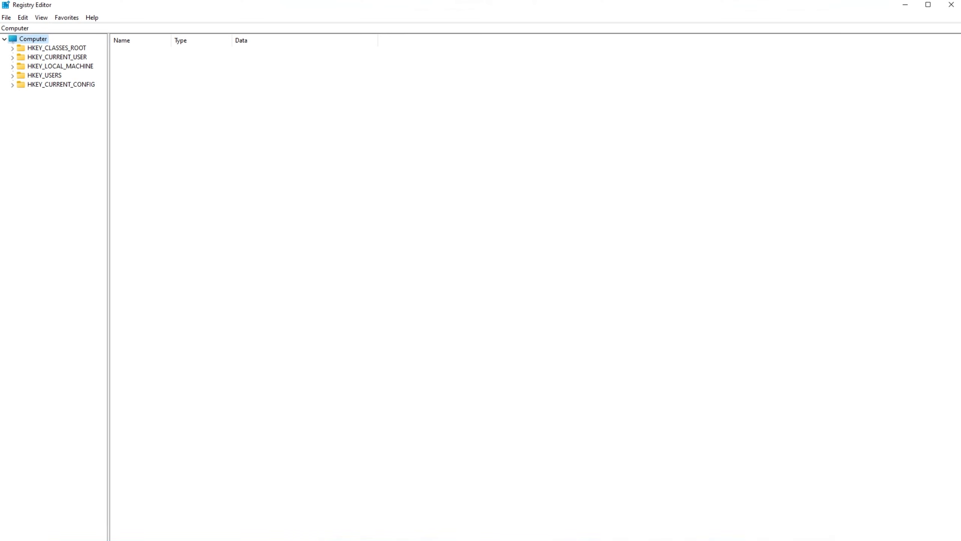
Step: Widen the key tree and expand HKEY_LOCAL_MACHINE > SOFTWARE > Microsoft
{"action": "left_click_drag", "start_coordinate": [108, 79], "coordinate": [187, 80]}
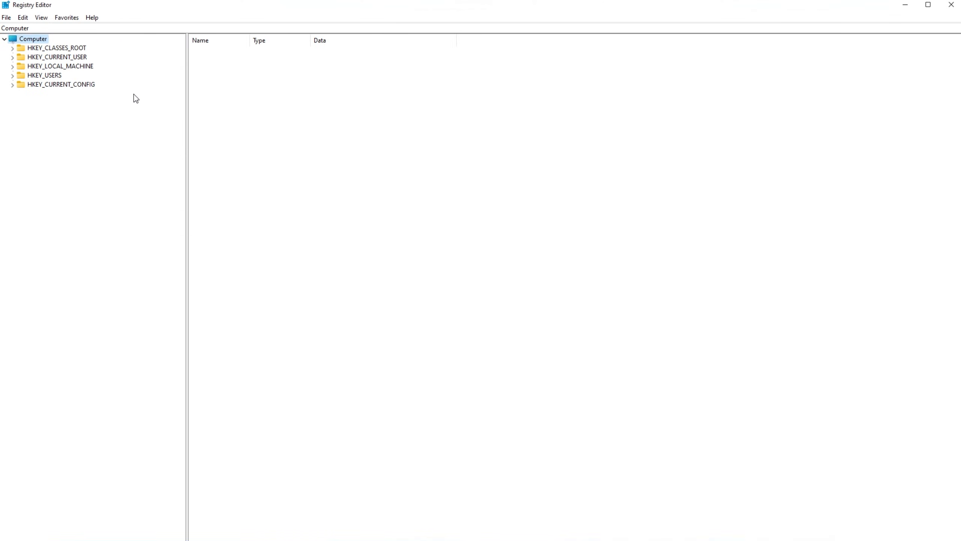
{"action": "left_click", "coordinate": [11, 66]}
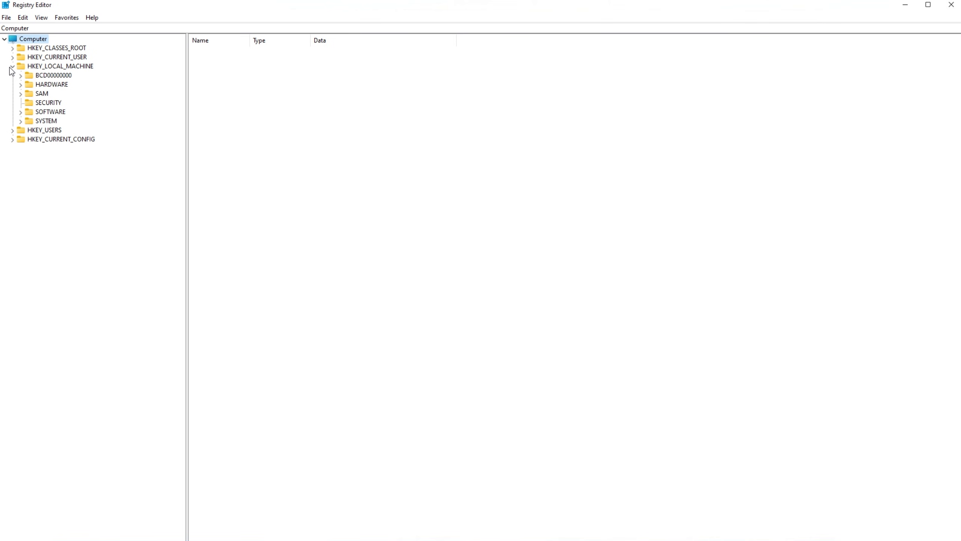
{"action": "left_click", "coordinate": [21, 112]}
{"action": "left_click", "coordinate": [28, 204]}
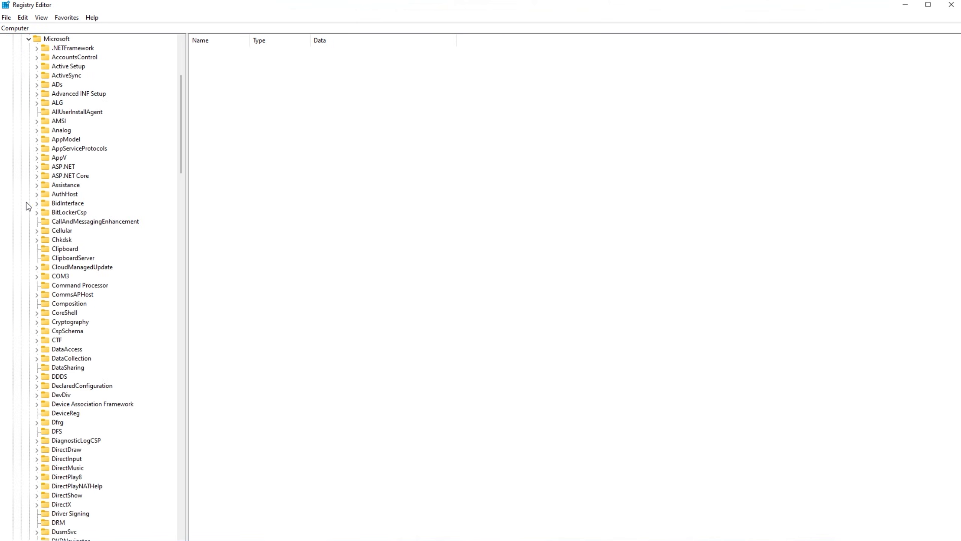
{"action": "left_click", "coordinate": [54, 40]}
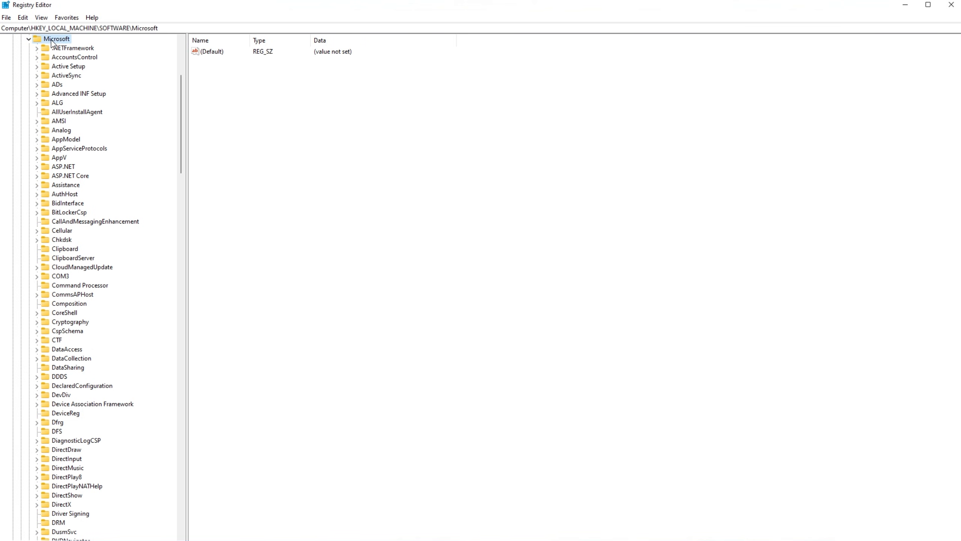
{"action": "scroll", "coordinate": [55, 48], "scroll_direction": "up", "scroll_amount": 2}
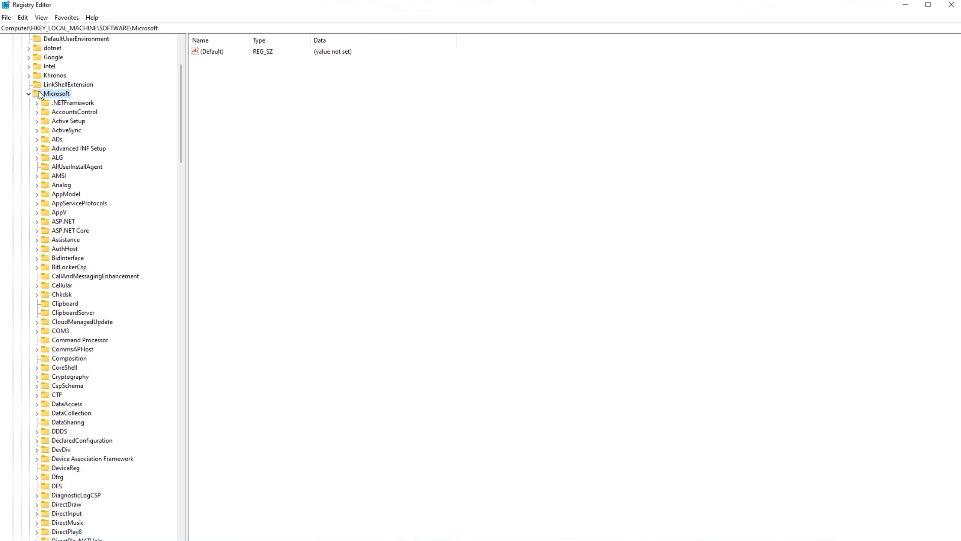
{"action": "scroll", "coordinate": [42, 93], "scroll_direction": "down", "scroll_amount": 20}
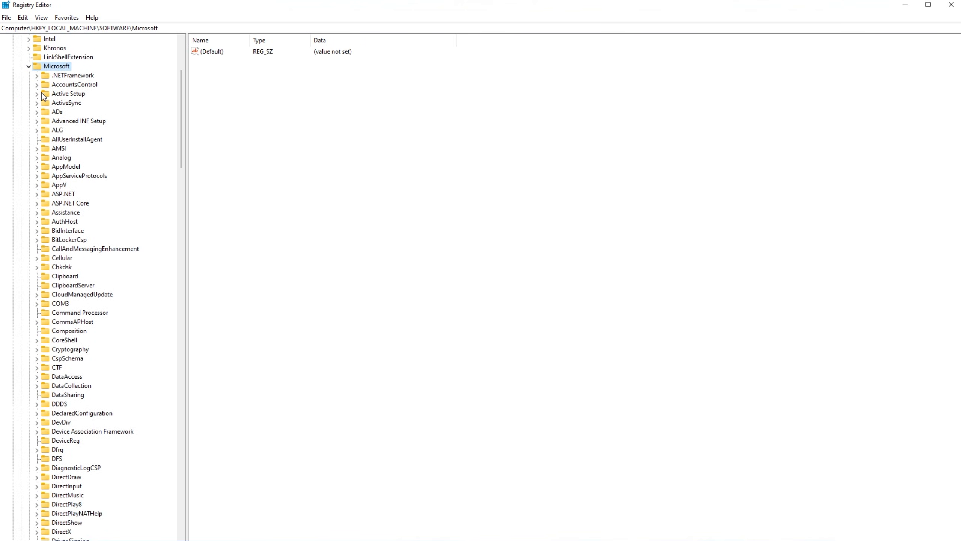
{"action": "scroll", "coordinate": [41, 93], "scroll_direction": "down", "scroll_amount": 20}
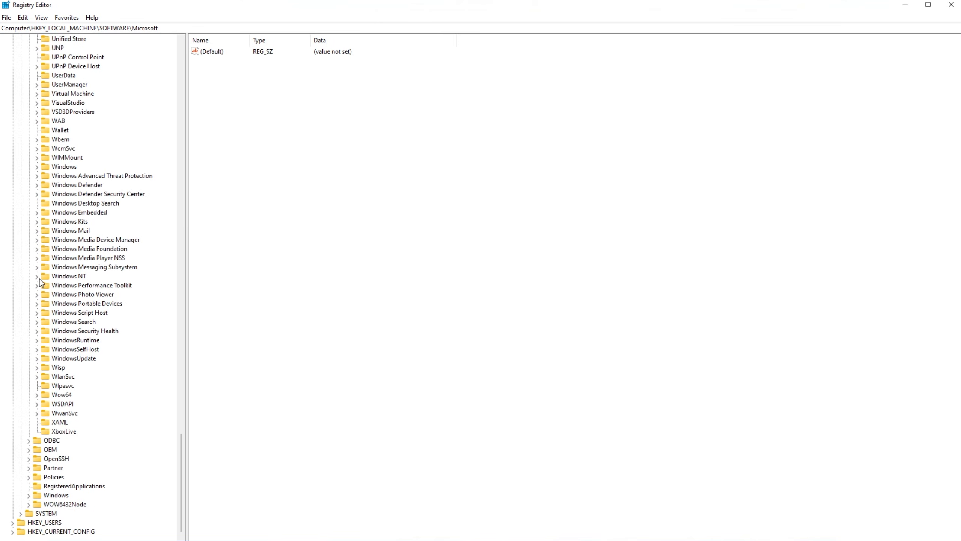
Step: Drill into Windows NT > CurrentVersion > Multimedia and select SystemProfile to view its values
{"action": "left_click", "coordinate": [37, 276]}
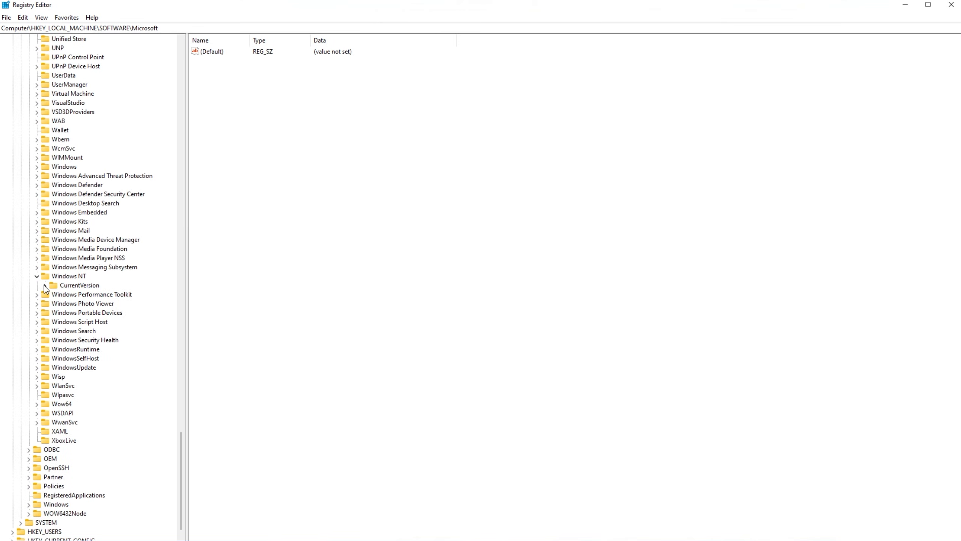
{"action": "left_click", "coordinate": [45, 286]}
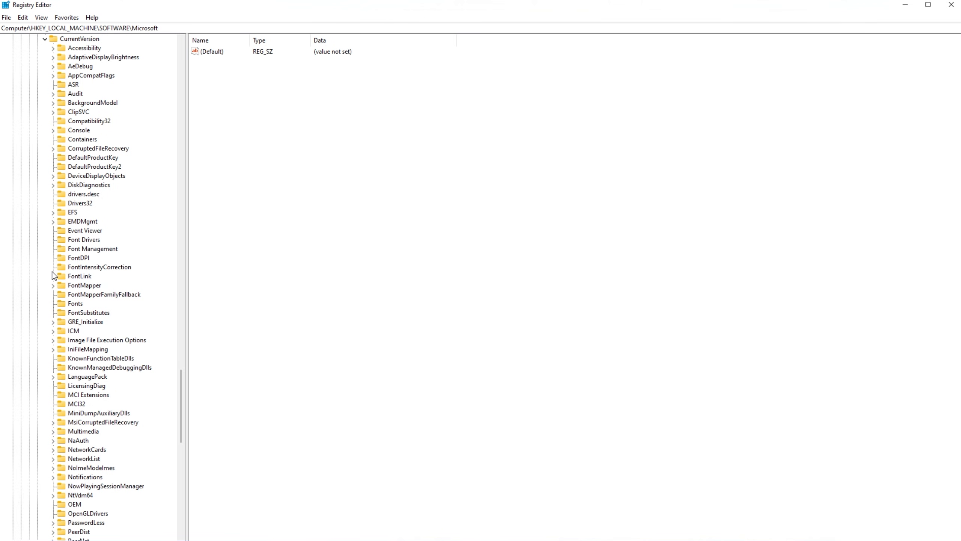
{"action": "left_click", "coordinate": [63, 41]}
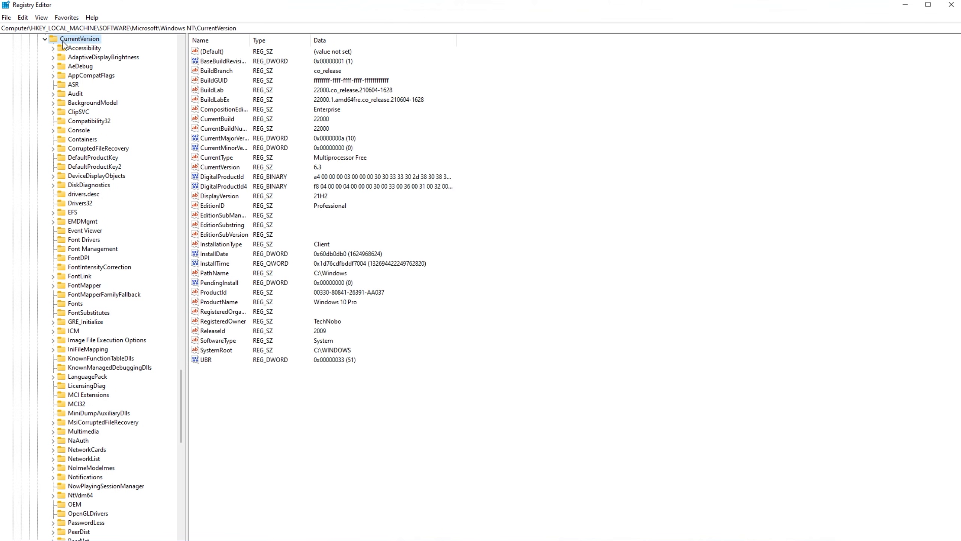
{"action": "scroll", "coordinate": [50, 47], "scroll_direction": "down", "scroll_amount": 6}
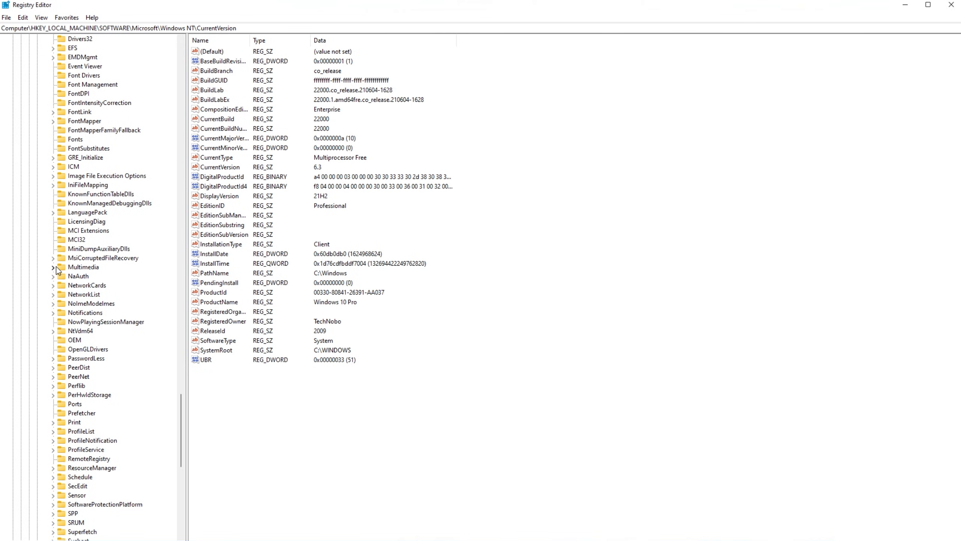
{"action": "left_click", "coordinate": [54, 267]}
{"action": "left_click", "coordinate": [78, 278]}
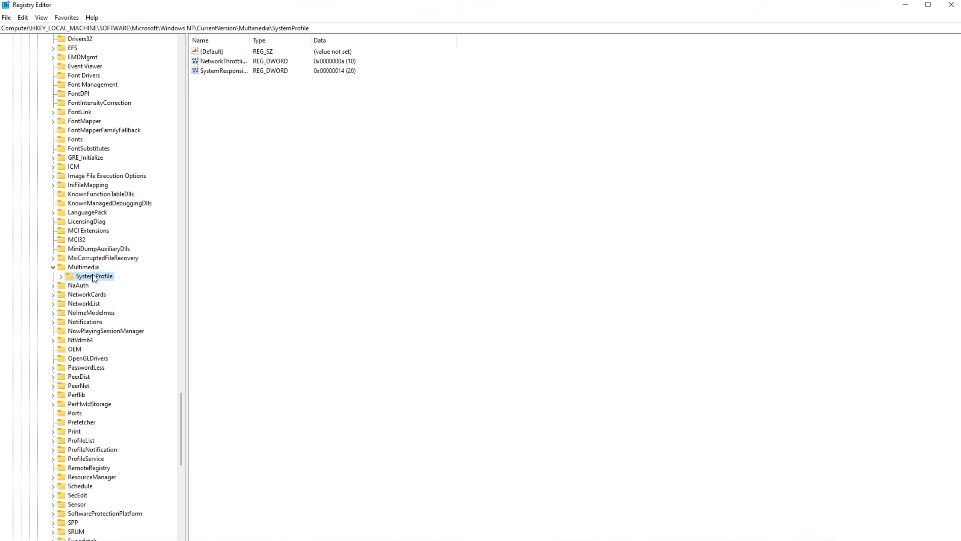
{"action": "left_click_drag", "start_coordinate": [523, 317], "coordinate": [190, 47]}
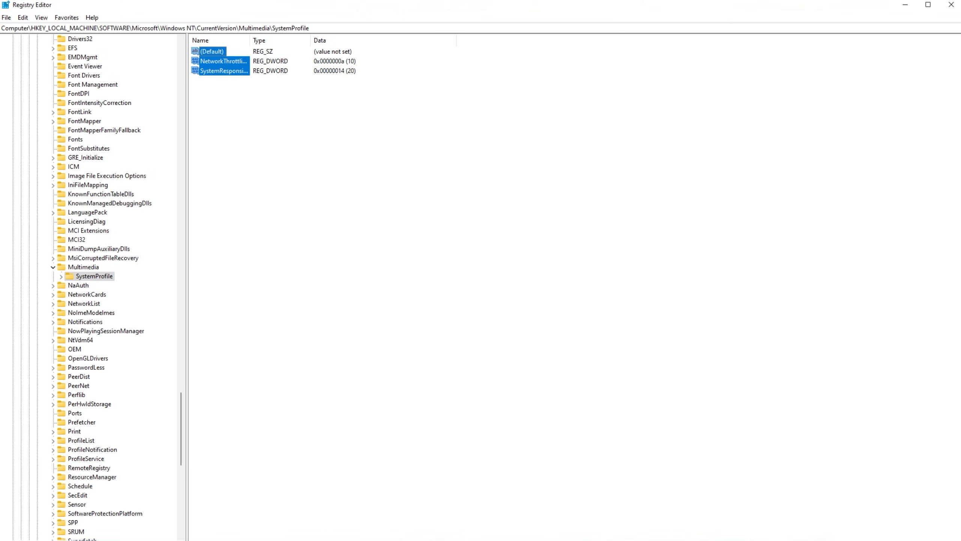
Step: Set NetworkThrottlingIndex to hexadecimal FFFFF (0x0fffffff)
{"action": "left_click", "coordinate": [245, 151]}
{"action": "double_click", "coordinate": [250, 41]}
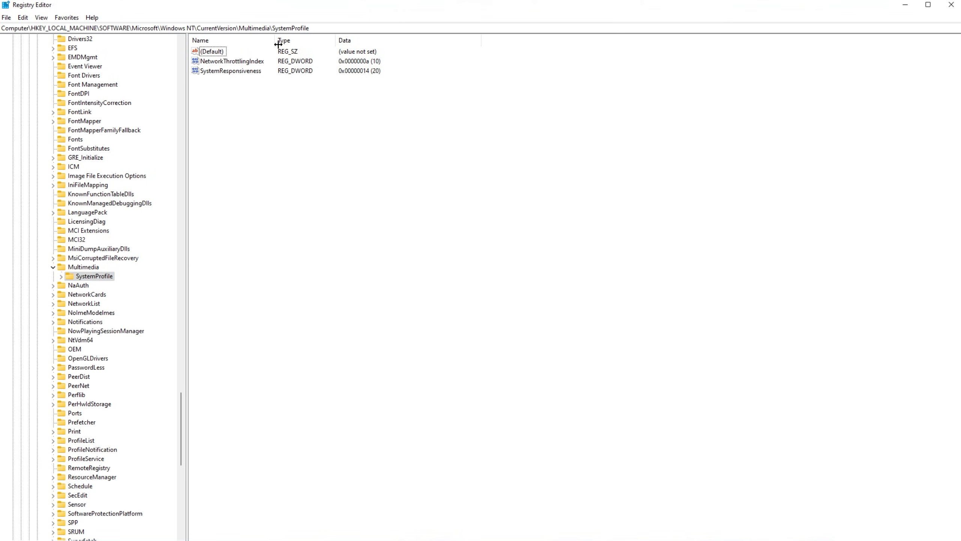
{"action": "left_click", "coordinate": [240, 62]}
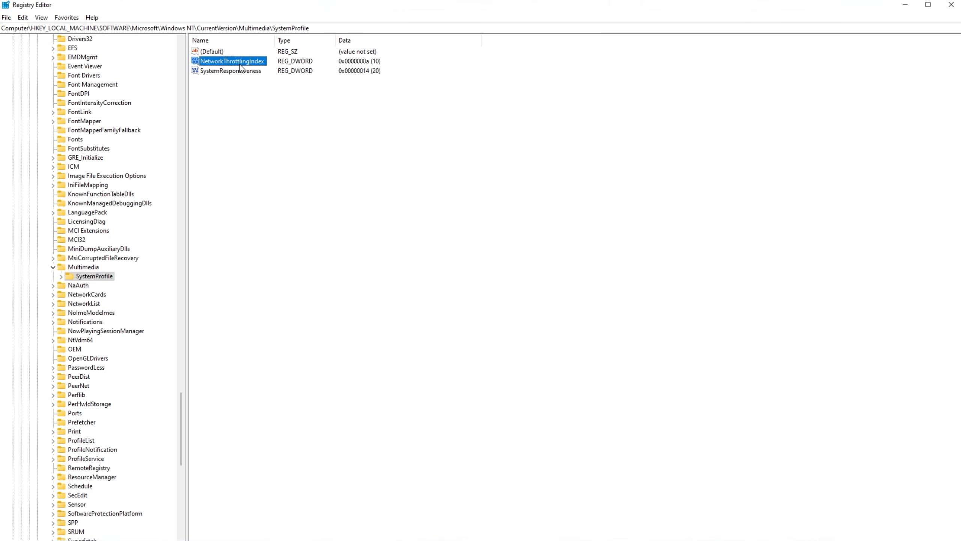
{"action": "double_click", "coordinate": [239, 65]}
{"action": "left_click_drag", "start_coordinate": [107, 52], "coordinate": [384, 163]}
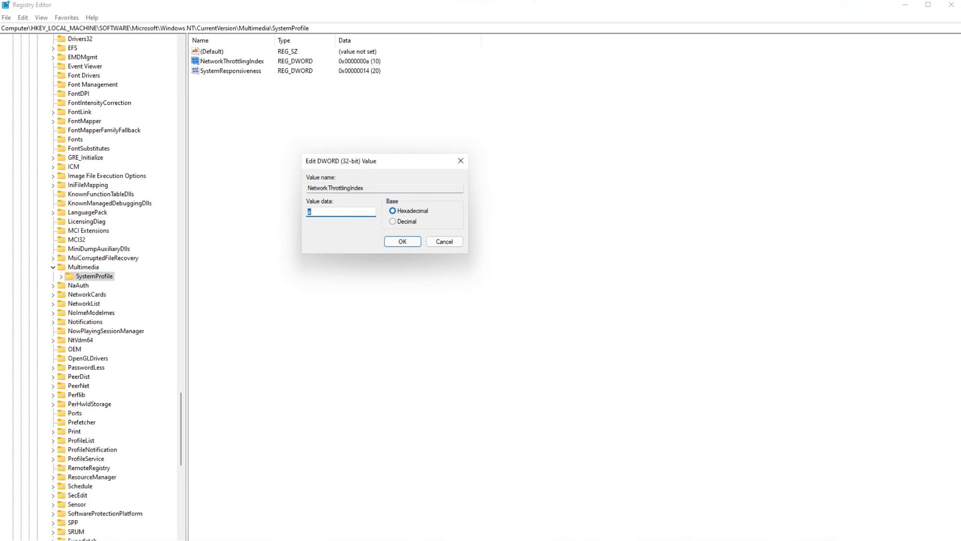
{"action": "key", "text": "BackSpace"}
{"action": "type", "text": "FFFFFFF"}
{"action": "left_click", "coordinate": [395, 243]}
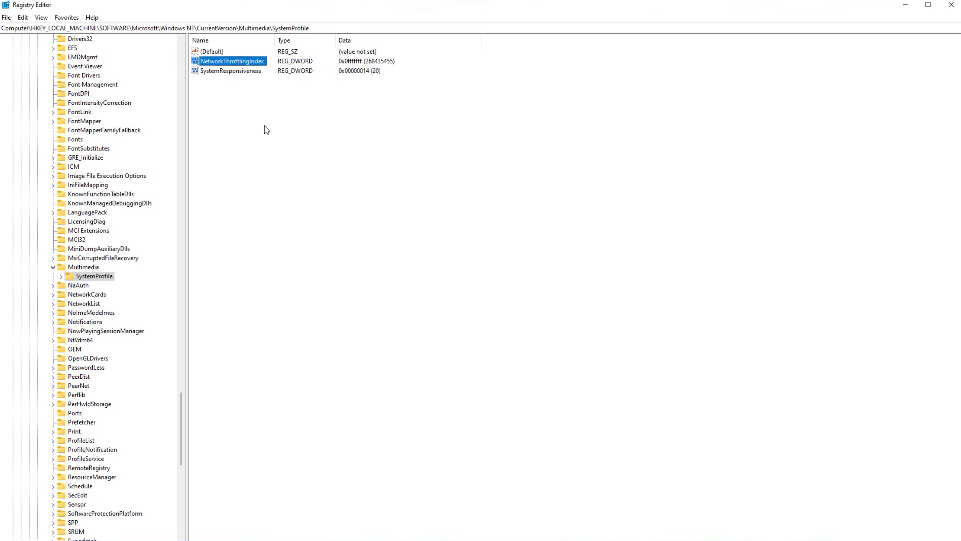
Step: Change SystemResponsiveness from 14 to 0 in hexadecimal
{"action": "double_click", "coordinate": [234, 75]}
{"action": "left_click_drag", "start_coordinate": [135, 51], "coordinate": [484, 215]}
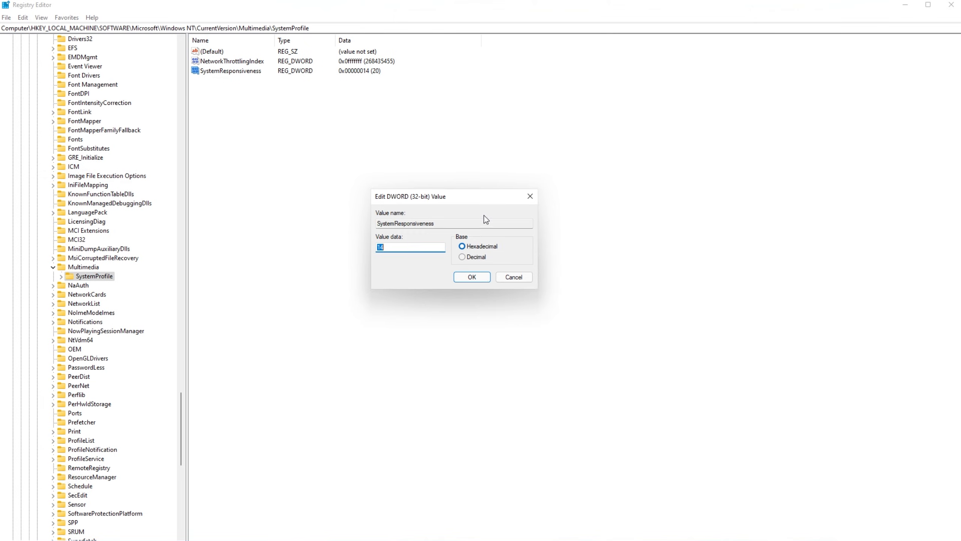
{"action": "left_click", "coordinate": [477, 245]}
{"action": "left_click", "coordinate": [392, 247]}
{"action": "double_click", "coordinate": [381, 246]}
{"action": "type", "text": "0"}
{"action": "left_click", "coordinate": [472, 279]}
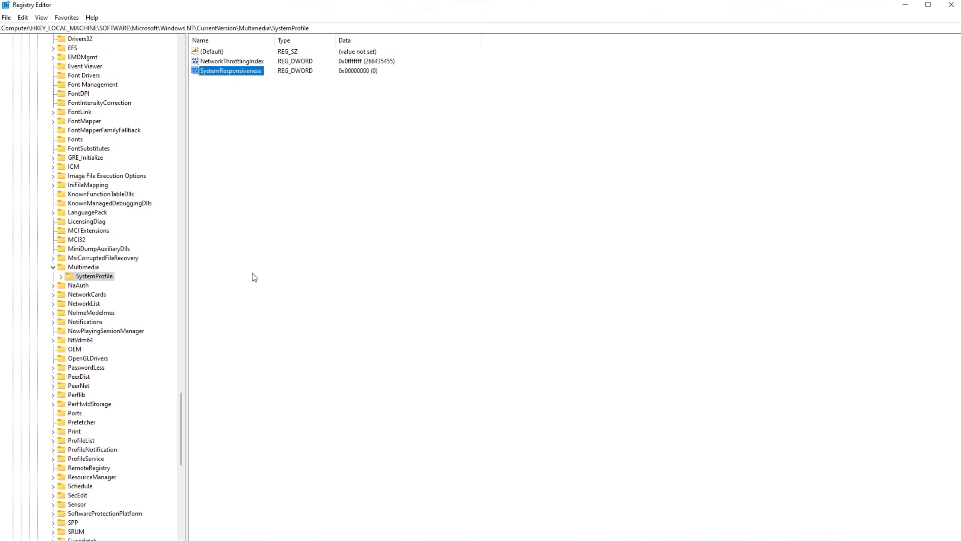
{"action": "left_click", "coordinate": [70, 277]}
Step: Select the Games task under SystemProfile\Tasks and enter 85 for GPU Priority
{"action": "left_click", "coordinate": [62, 276]}
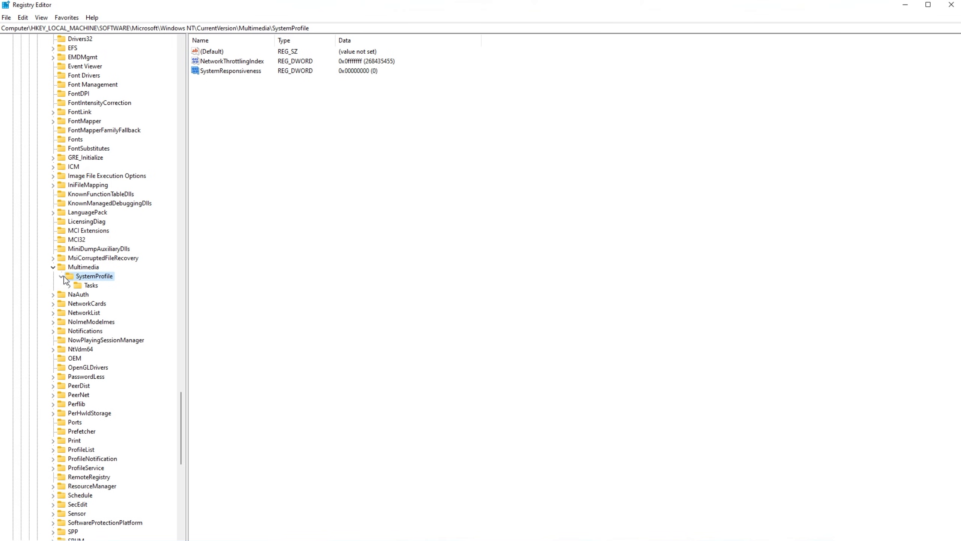
{"action": "left_click", "coordinate": [69, 285]}
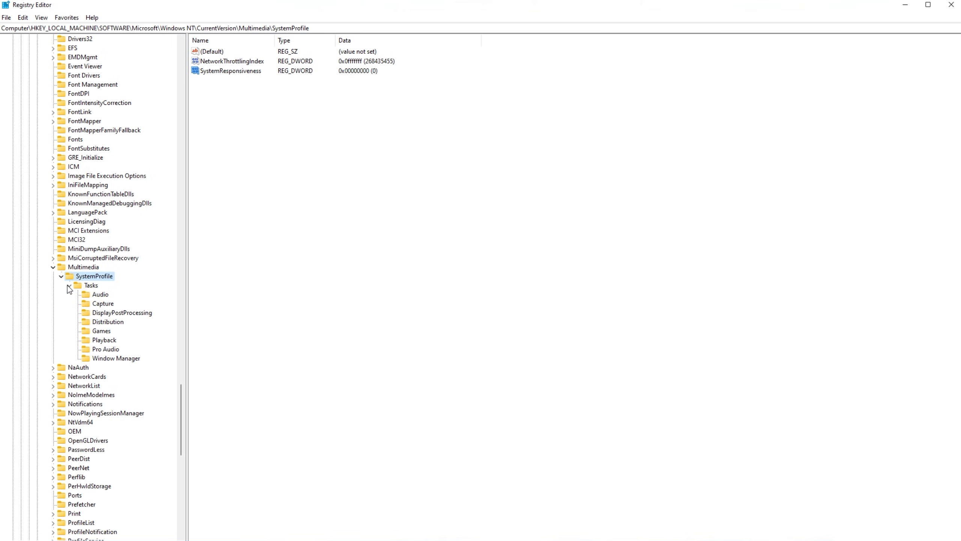
{"action": "left_click", "coordinate": [99, 332]}
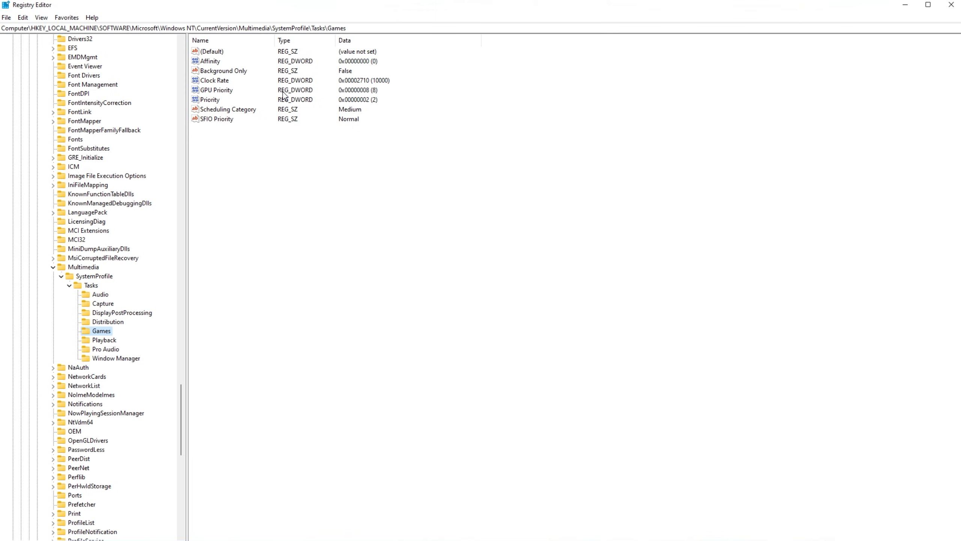
{"action": "key", "text": "Tab"}
{"action": "double_click", "coordinate": [227, 91]}
{"action": "type", "text": "85"}
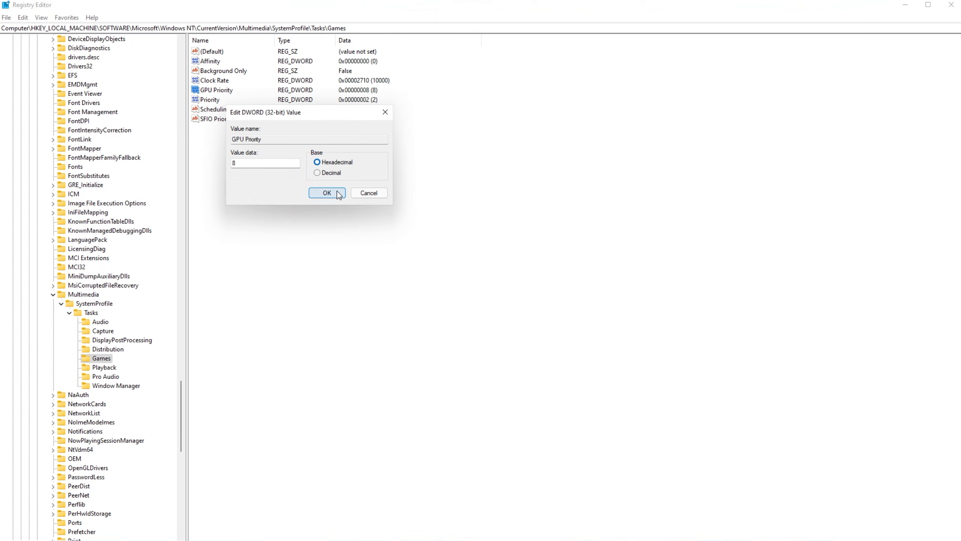
{"action": "left_click", "coordinate": [337, 194]}
Step: Set Games Priority to 6 and Scheduling Category to High, then close Registry Editor
{"action": "double_click", "coordinate": [204, 99]}
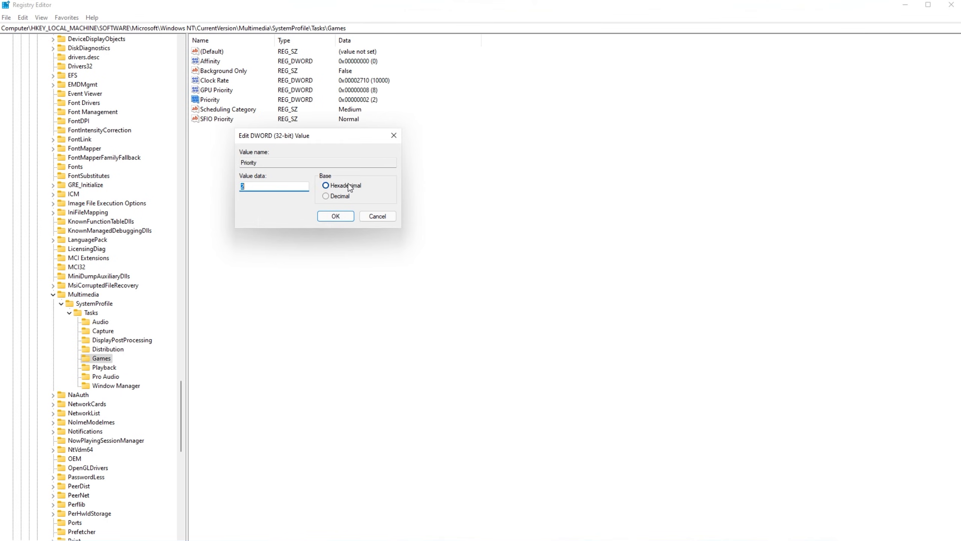
{"action": "left_click", "coordinate": [325, 216]}
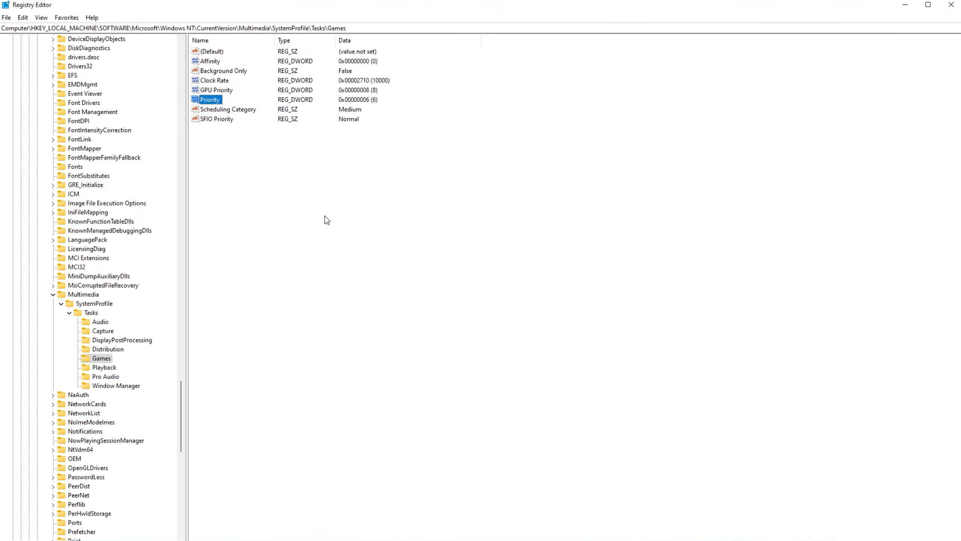
{"action": "double_click", "coordinate": [227, 110]}
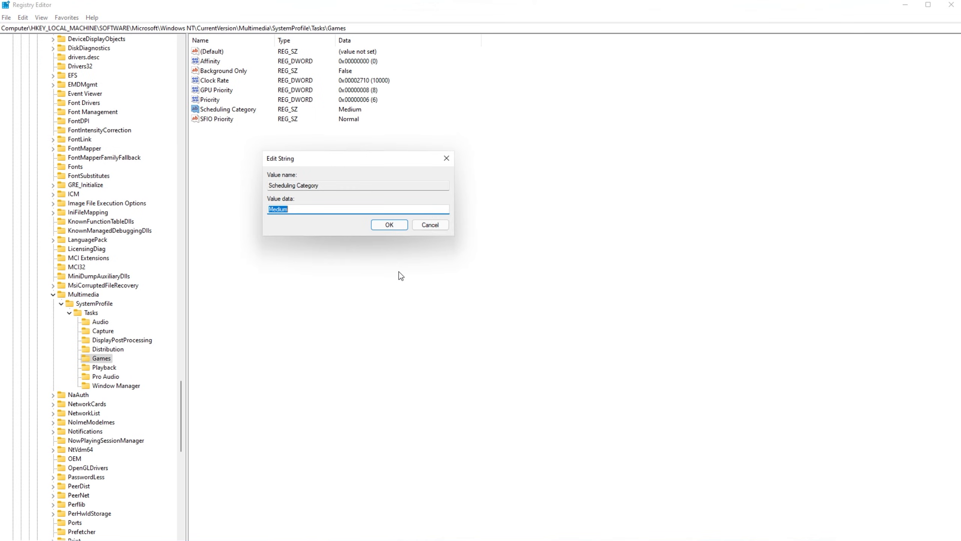
{"action": "key", "text": "BackSpace"}
{"action": "type", "text": "High"}
{"action": "left_click", "coordinate": [397, 226]}
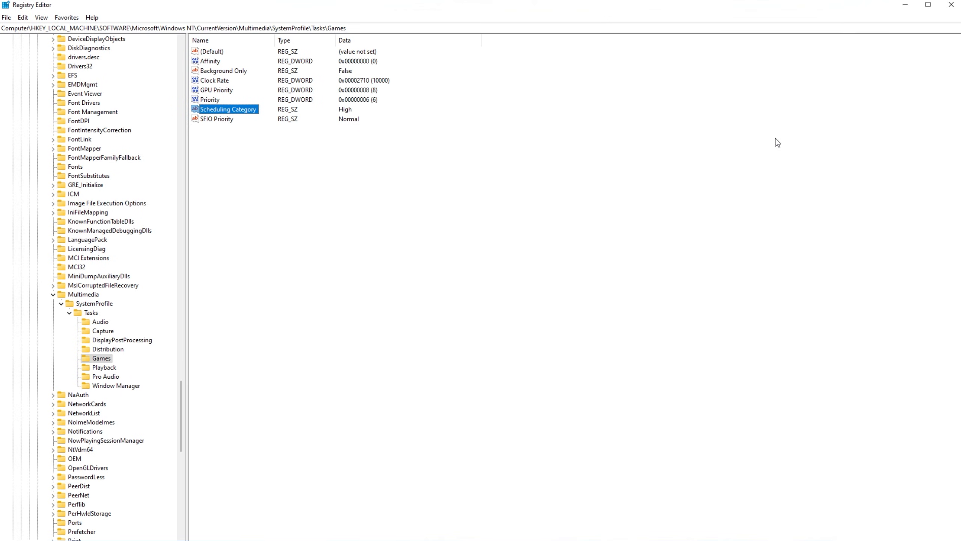
{"action": "left_click", "coordinate": [951, 4]}
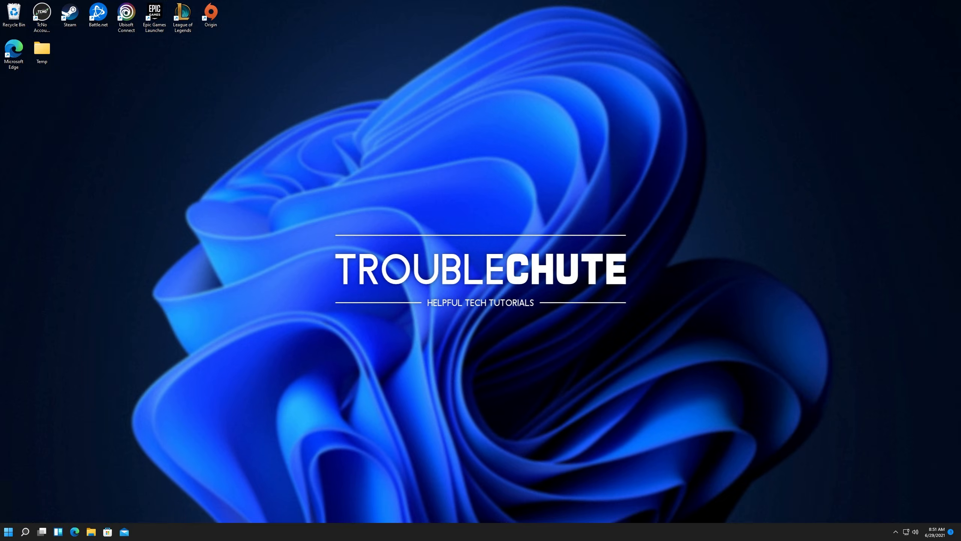
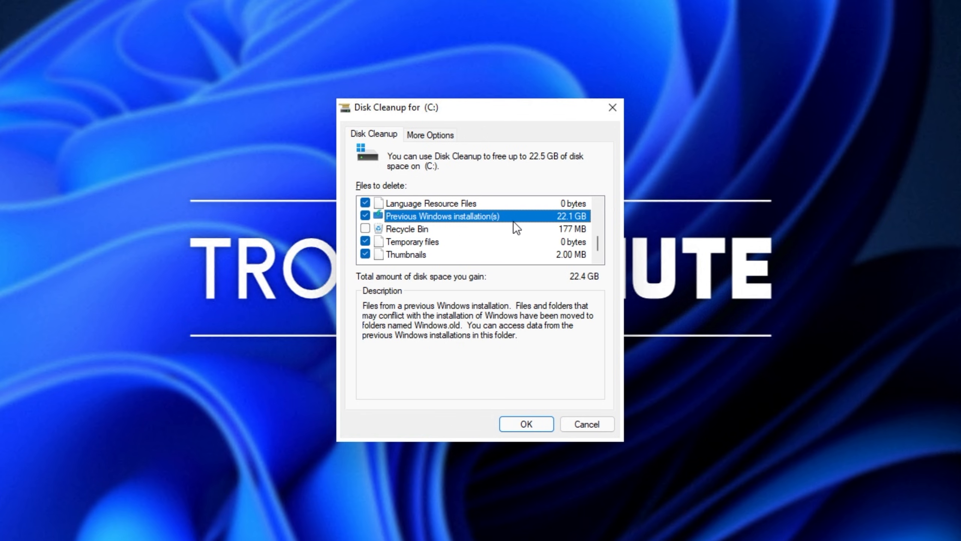
Step: Confirm Disk Cleanup's permanent deletion of the checked files, including previous Windows installations
{"action": "left_click", "coordinate": [526, 423]}
{"action": "left_click", "coordinate": [515, 266]}
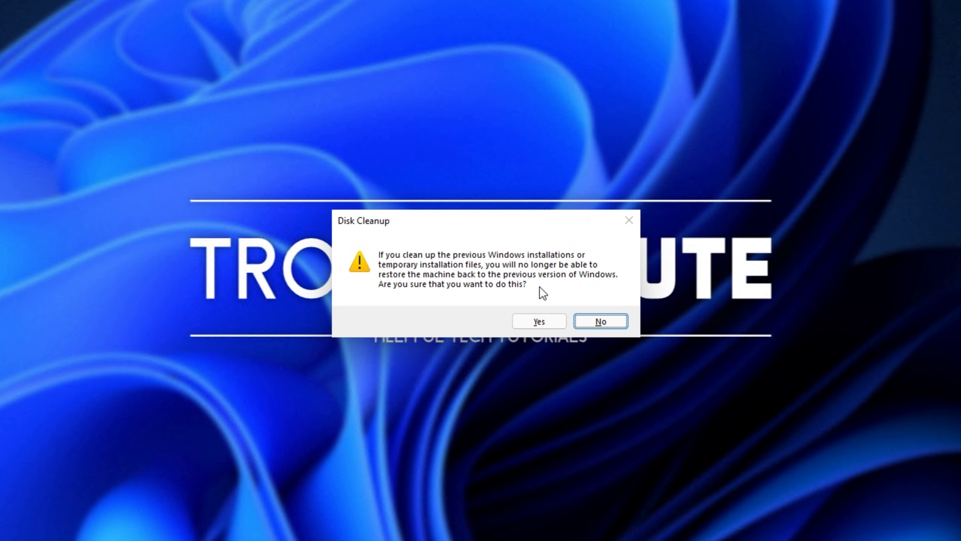
{"action": "left_click", "coordinate": [539, 321]}
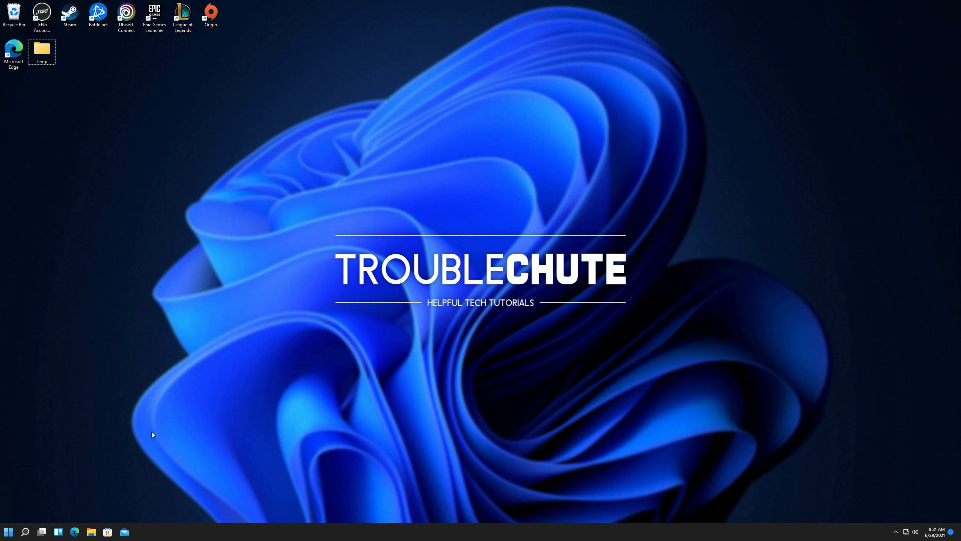
Step: Download the 64-bit Quick CPU installer from coderbag.com in Edge, cancelling the duplicate download
{"action": "left_click", "coordinate": [75, 532]}
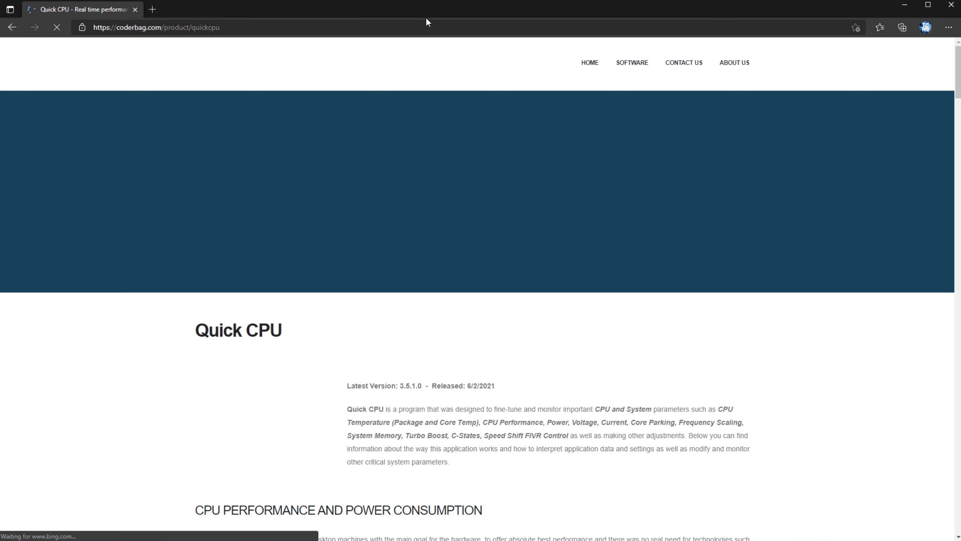
{"action": "scroll", "coordinate": [439, 200], "scroll_direction": "down", "scroll_amount": 7}
{"action": "scroll", "coordinate": [435, 205], "scroll_direction": "down", "scroll_amount": 15}
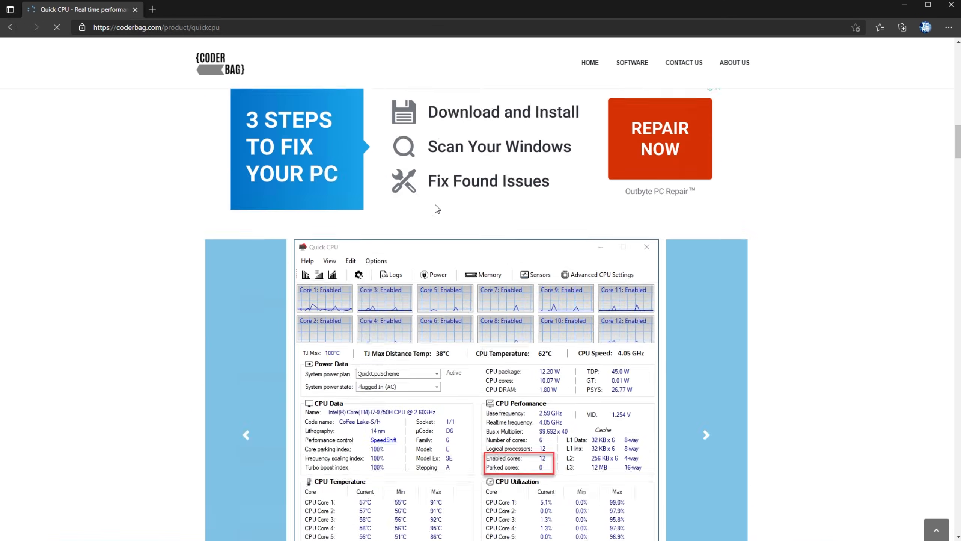
{"action": "scroll", "coordinate": [440, 240], "scroll_direction": "up", "scroll_amount": 10}
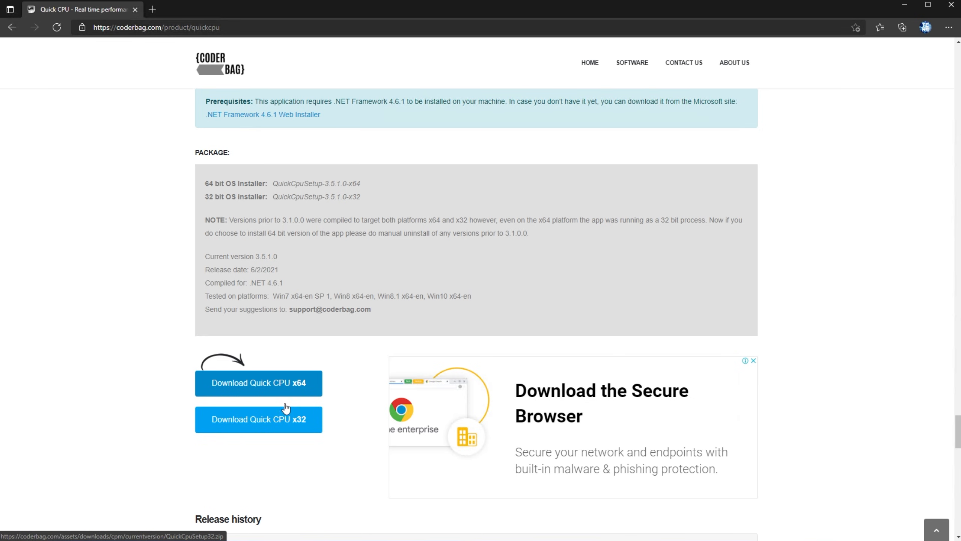
{"action": "double_click", "coordinate": [280, 386]}
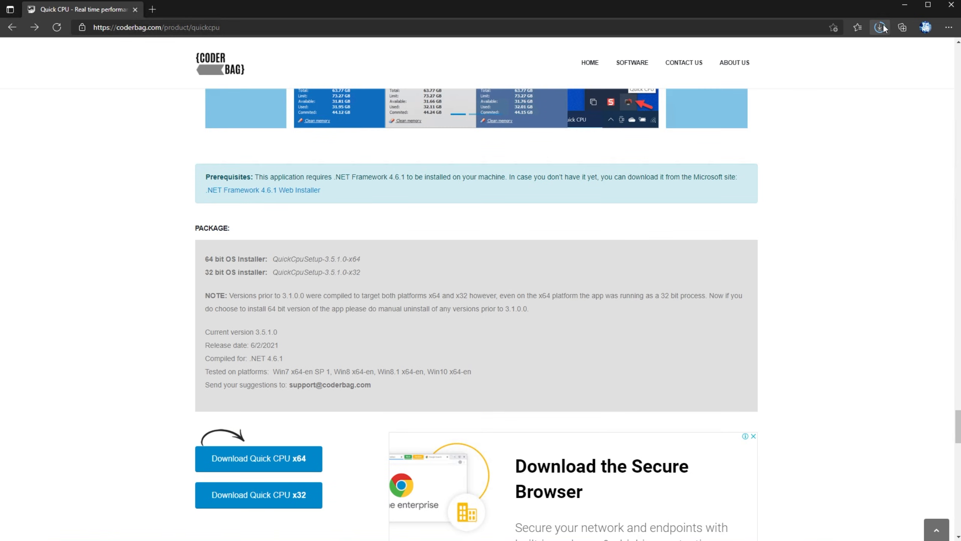
{"action": "left_click", "coordinate": [880, 27]}
{"action": "left_click", "coordinate": [870, 68]}
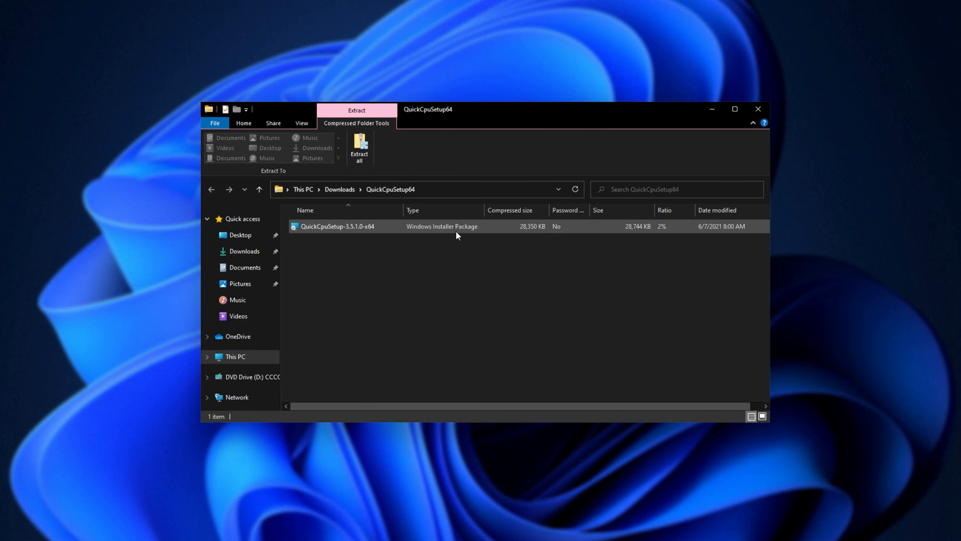
Step: Run the QuickCpuSetup-3.5.1.0-x64 installer and accept the license agreement
{"action": "left_click", "coordinate": [443, 228]}
{"action": "double_click", "coordinate": [385, 227]}
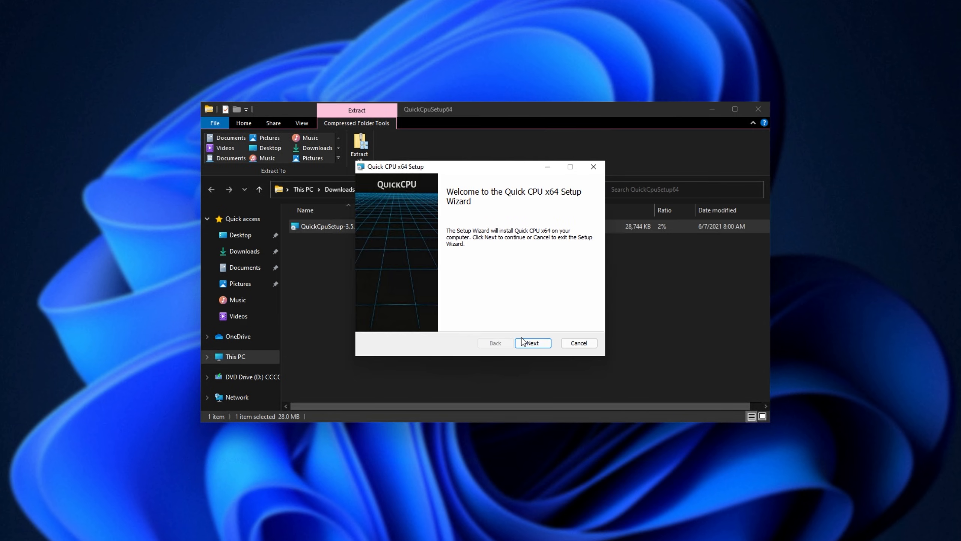
{"action": "left_click", "coordinate": [522, 341]}
{"action": "left_click", "coordinate": [481, 320]}
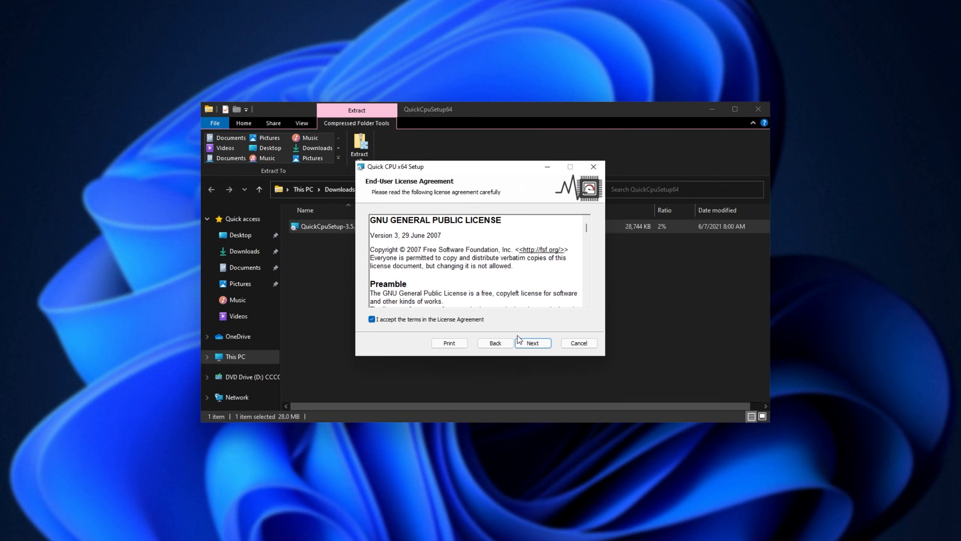
{"action": "left_click", "coordinate": [532, 343]}
Step: Install Quick CPU to the default folder, close Explorer, then finish and launch QuickCPU
{"action": "left_click", "coordinate": [532, 344]}
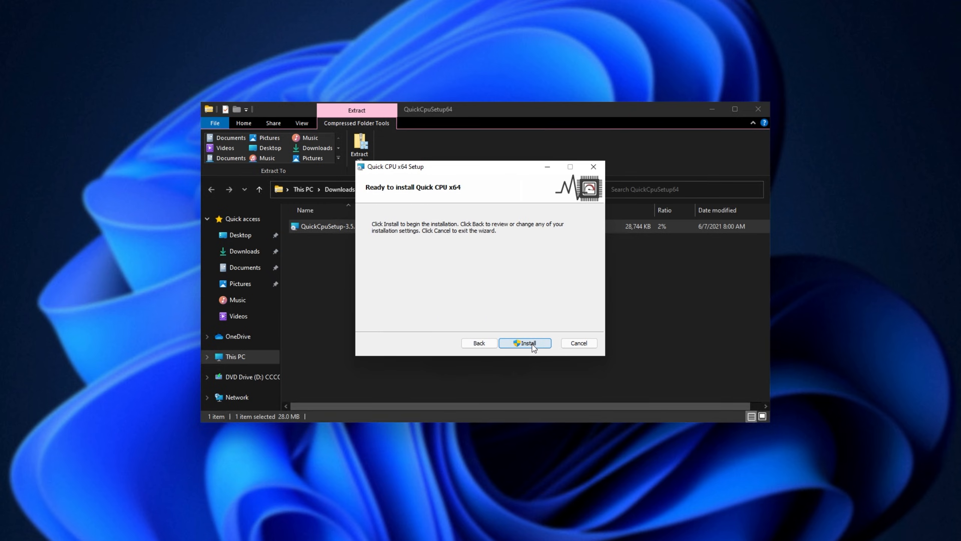
{"action": "left_click", "coordinate": [531, 343]}
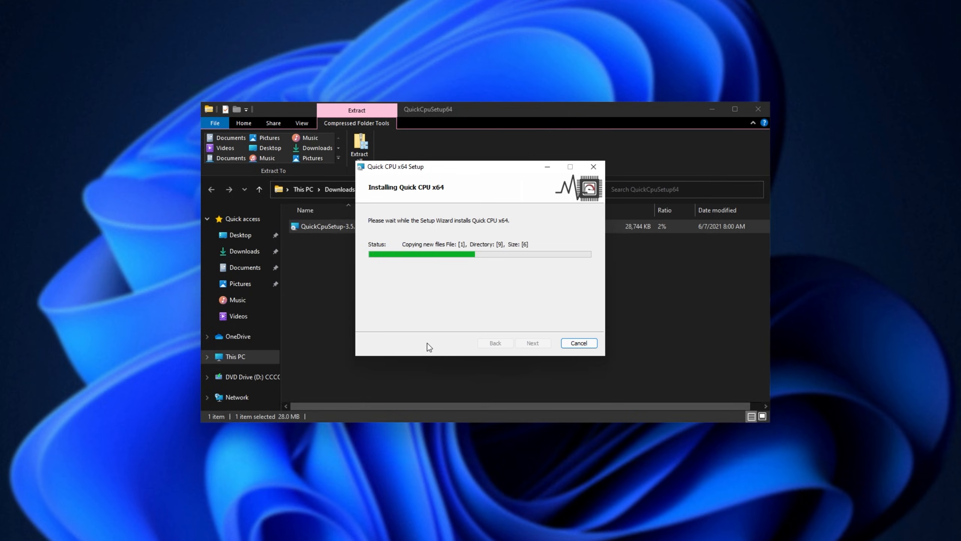
{"action": "left_click", "coordinate": [758, 109]}
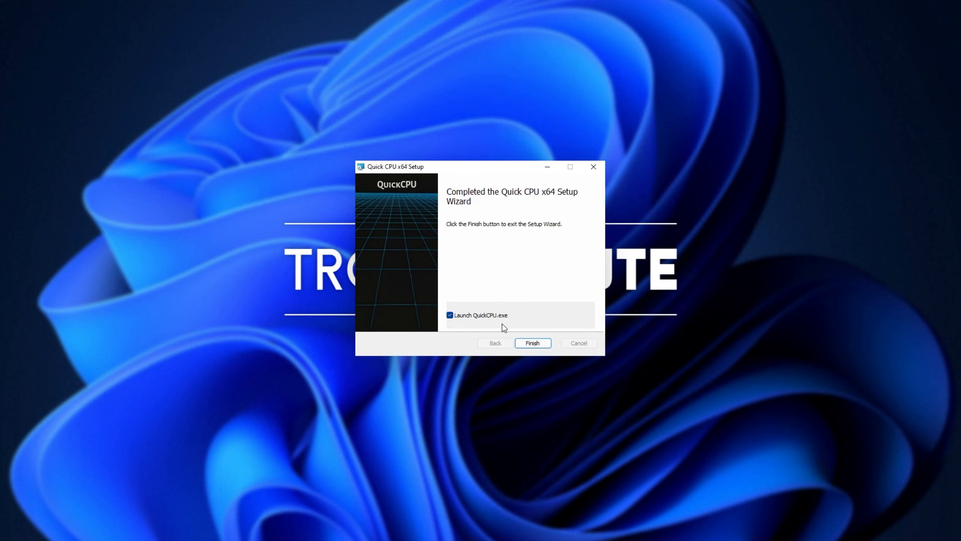
{"action": "left_click", "coordinate": [530, 342]}
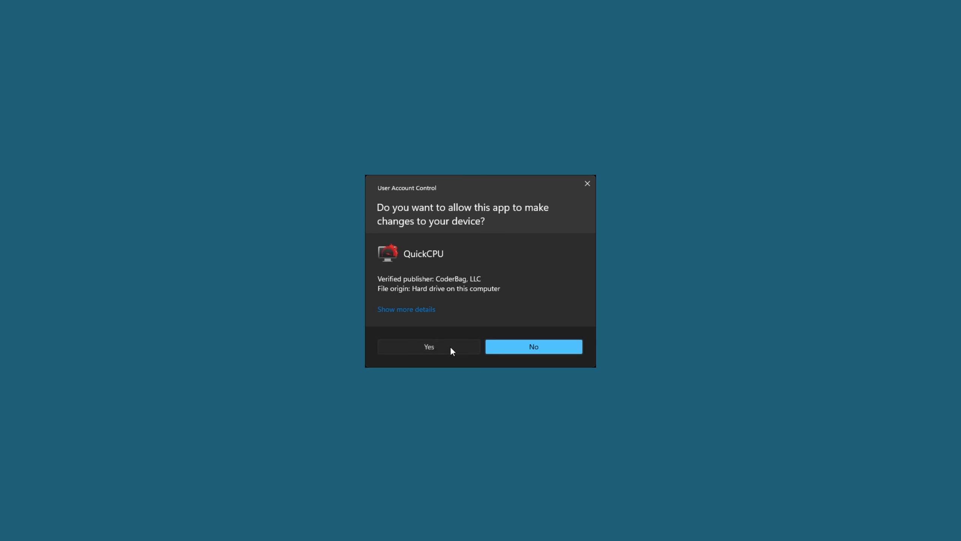
{"action": "left_click", "coordinate": [451, 346]}
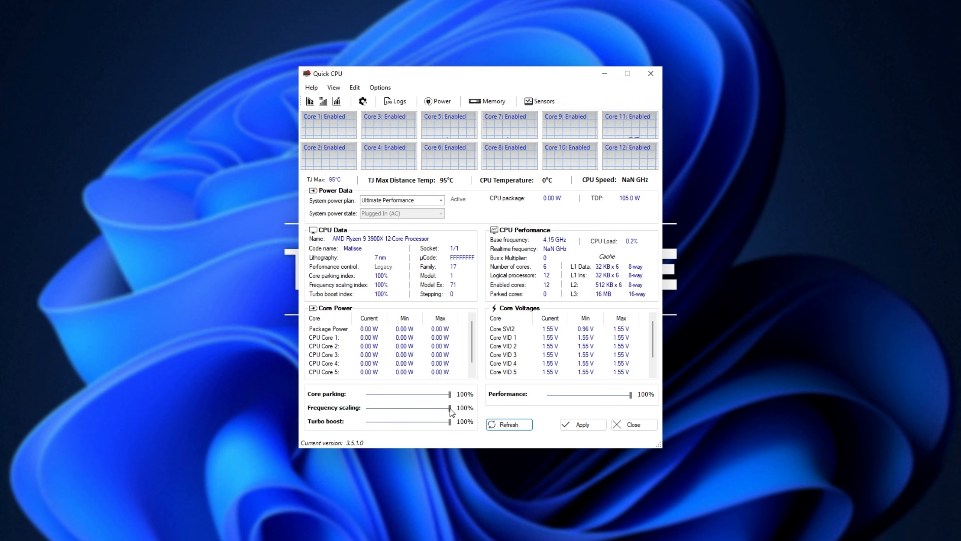
Step: Raise Quick CPU's Frequency scaling to 100% and apply the performance settings
{"action": "left_click_drag", "start_coordinate": [449, 409], "coordinate": [488, 411]}
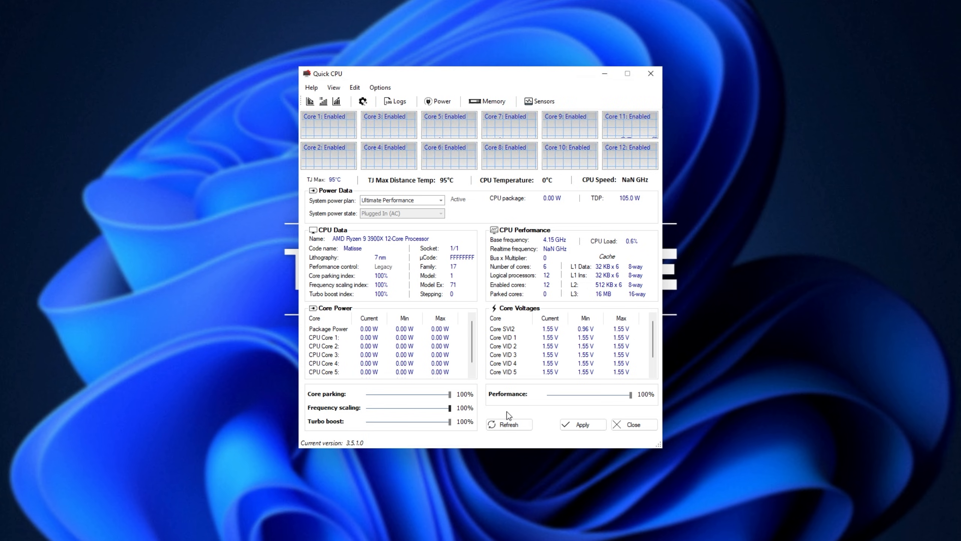
{"action": "left_click", "coordinate": [567, 423]}
{"action": "key", "text": "Return"}
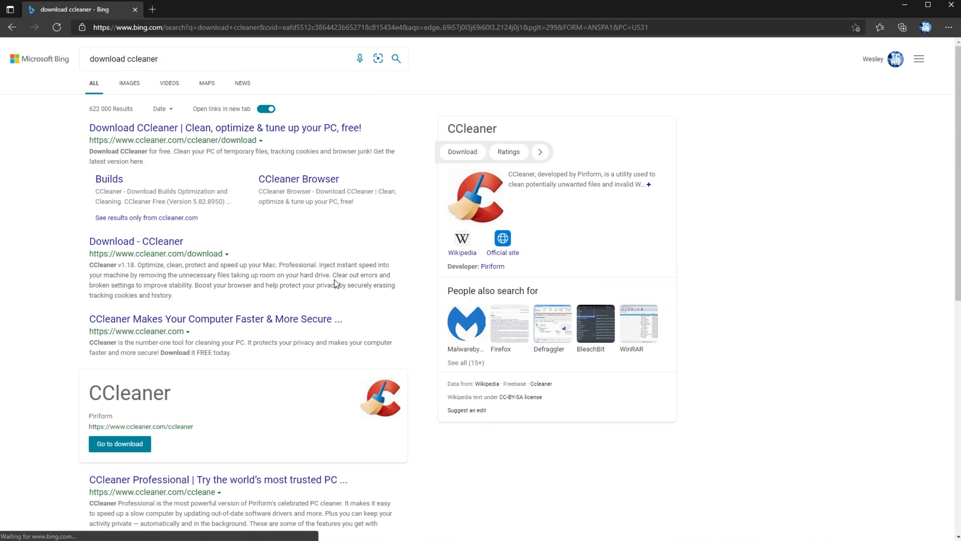
Step: Download the free CCleaner installer ccsetup582.exe and run it, approving the UAC prompt
{"action": "left_click", "coordinate": [178, 241]}
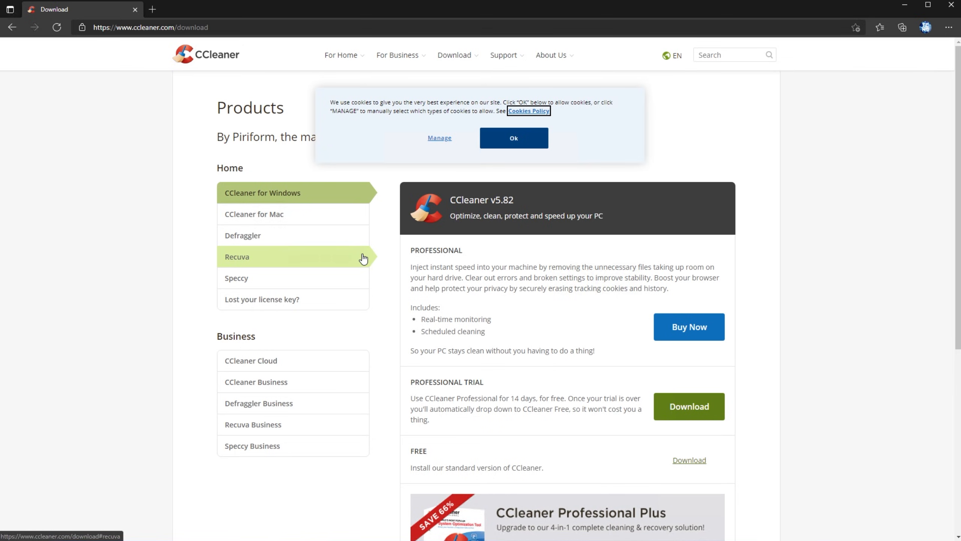
{"action": "scroll", "coordinate": [399, 272], "scroll_direction": "down", "scroll_amount": 4}
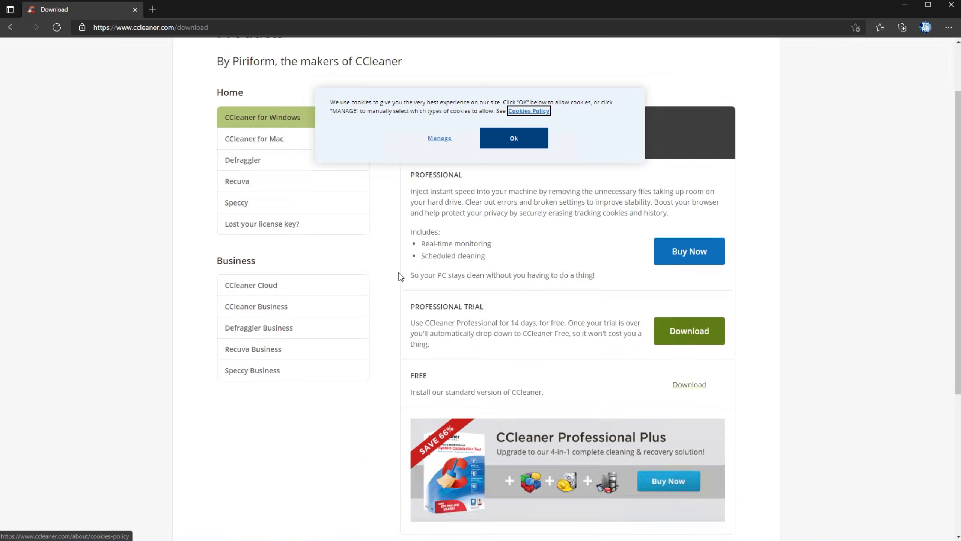
{"action": "left_click_drag", "start_coordinate": [446, 299], "coordinate": [411, 299]}
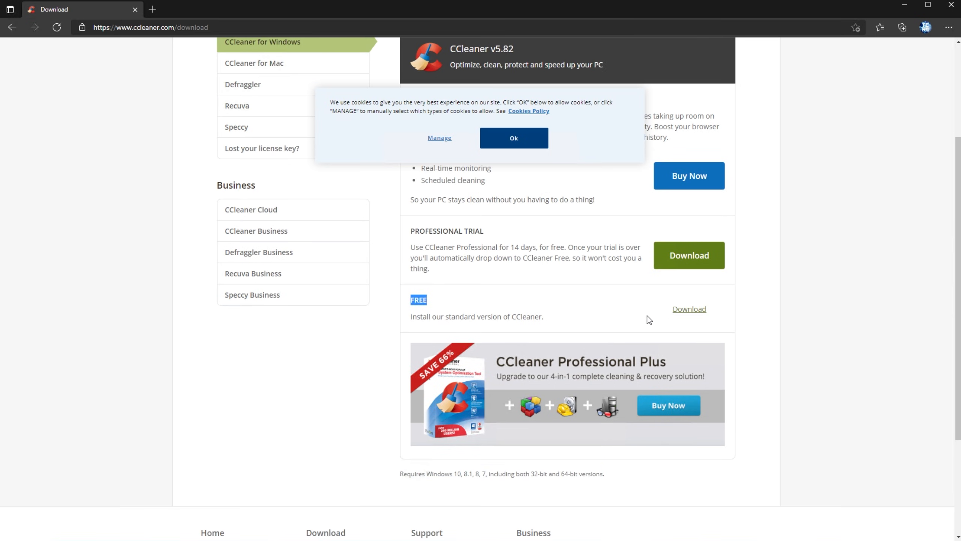
{"action": "left_click", "coordinate": [680, 311]}
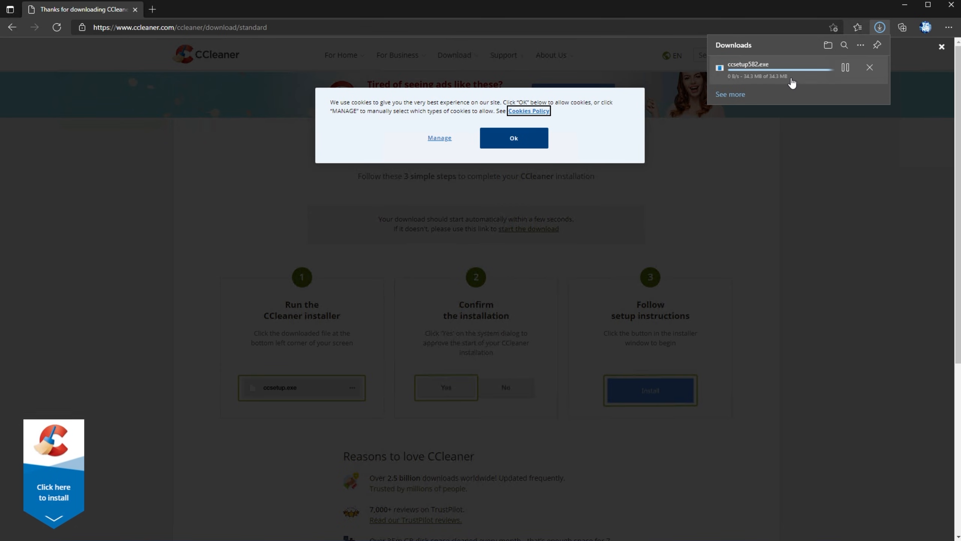
{"action": "left_click", "coordinate": [792, 81]}
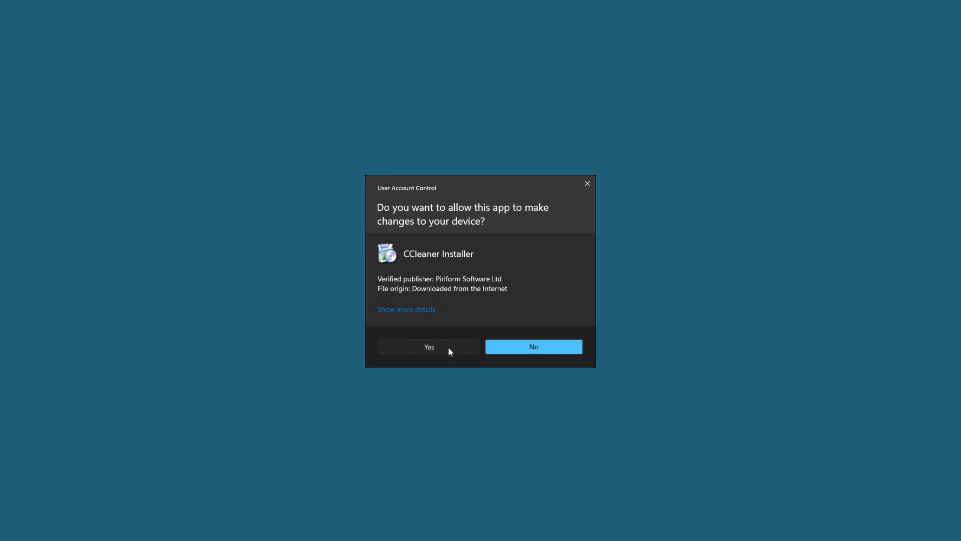
{"action": "left_click", "coordinate": [450, 349]}
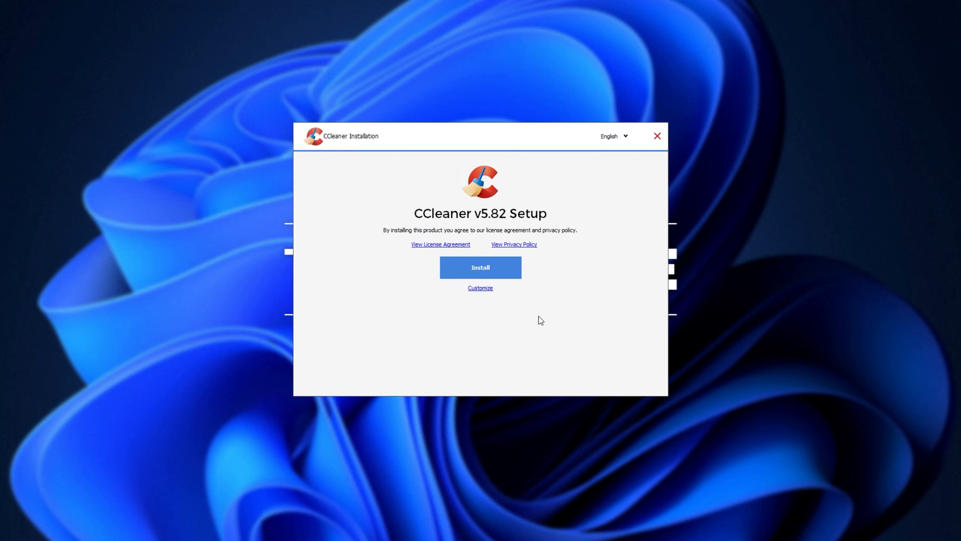
Step: Install CCleaner v5.82 with custom options, decline the AVG offer, and launch it without release notes
{"action": "left_click", "coordinate": [481, 288]}
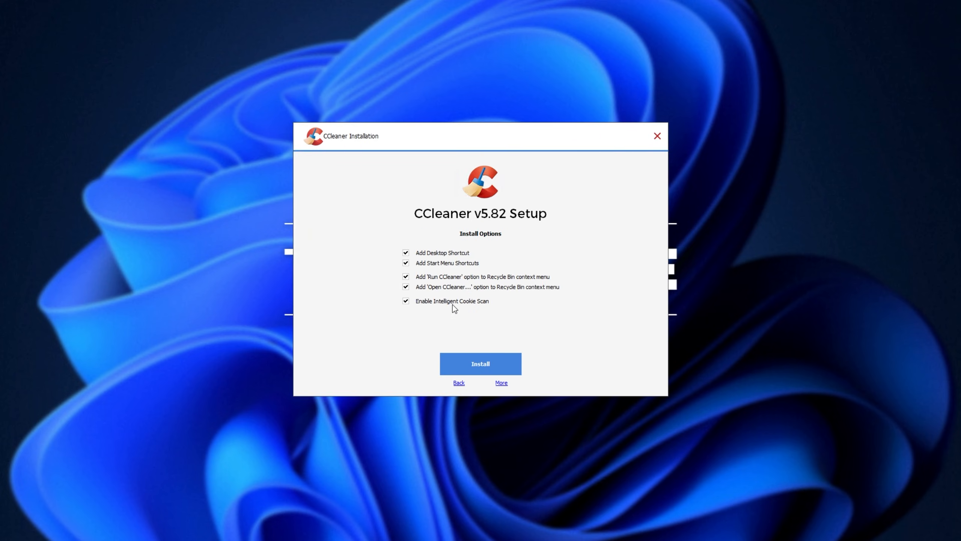
{"action": "left_click", "coordinate": [501, 383]}
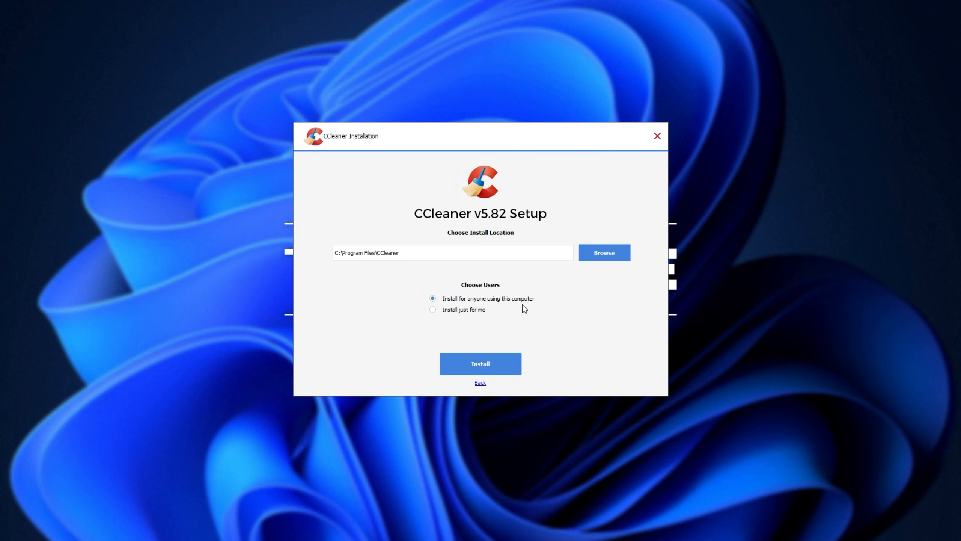
{"action": "left_click", "coordinate": [495, 359]}
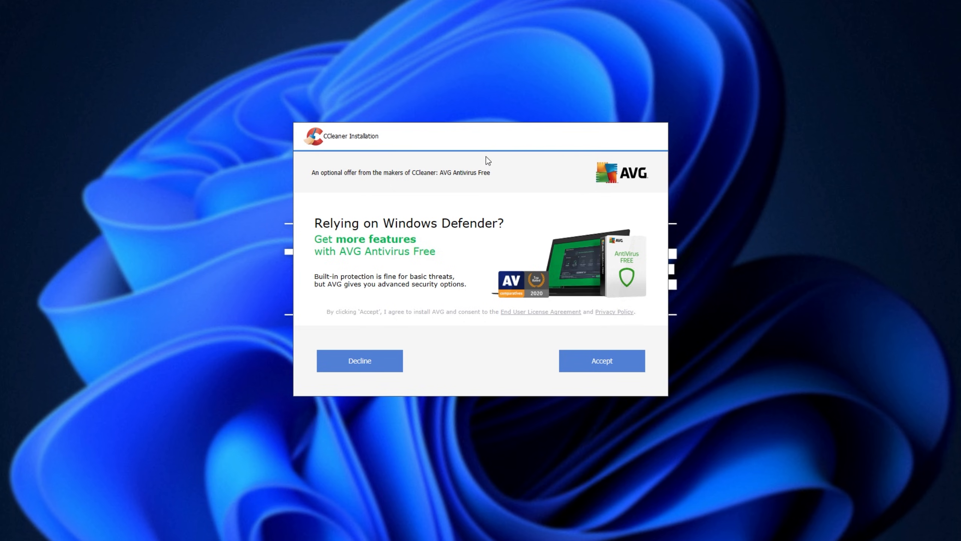
{"action": "left_click", "coordinate": [388, 362]}
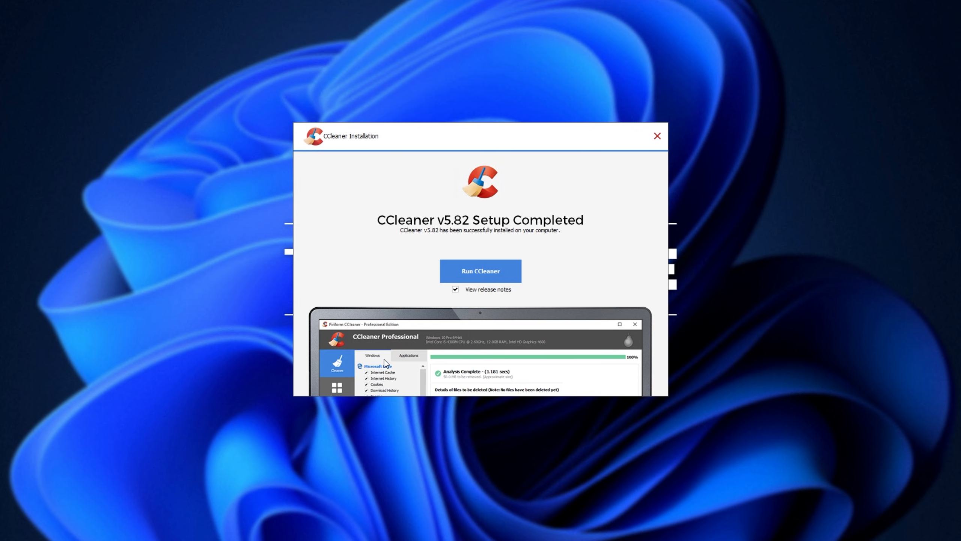
{"action": "left_click", "coordinate": [455, 288]}
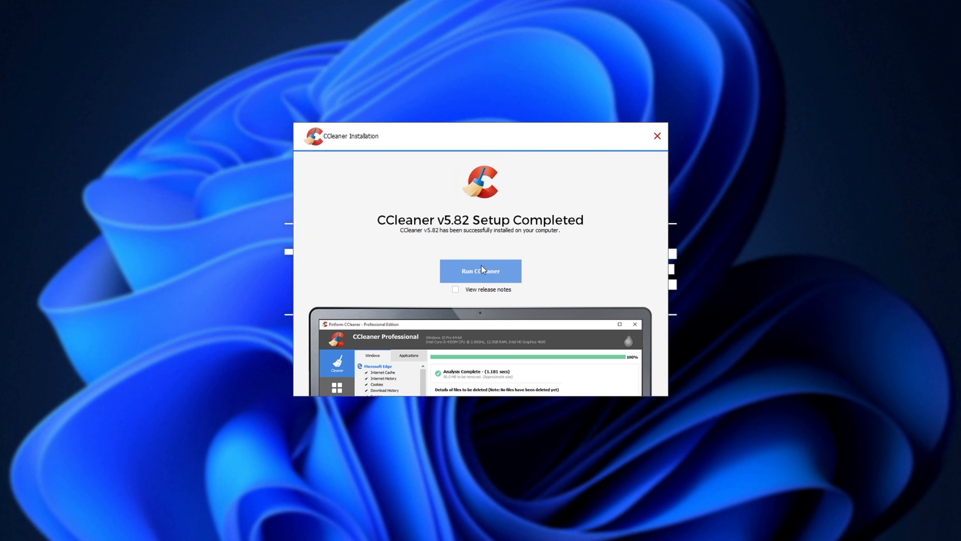
{"action": "left_click", "coordinate": [481, 266]}
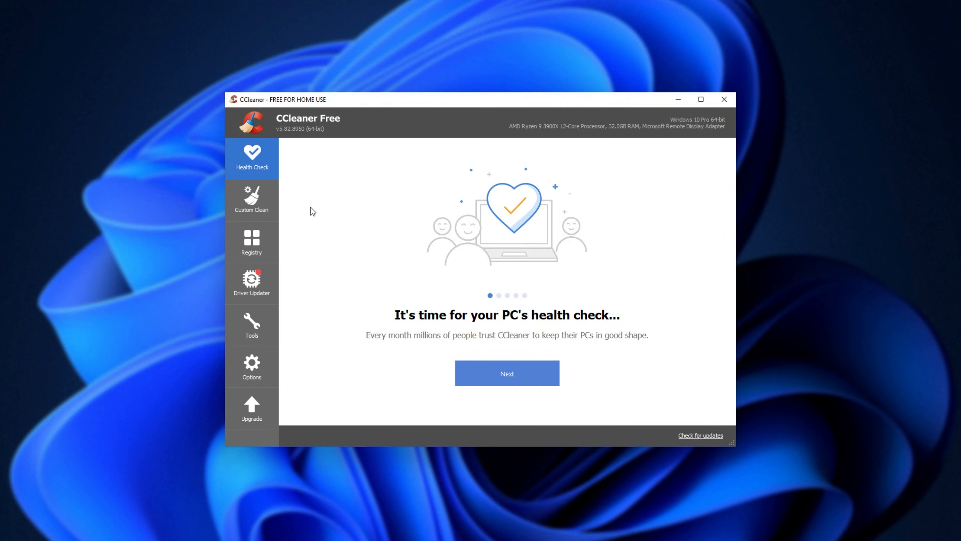
Step: In Custom Clean, untick Microsoft Edge cookies, internet history, download history and other browser items
{"action": "left_click", "coordinate": [258, 196]}
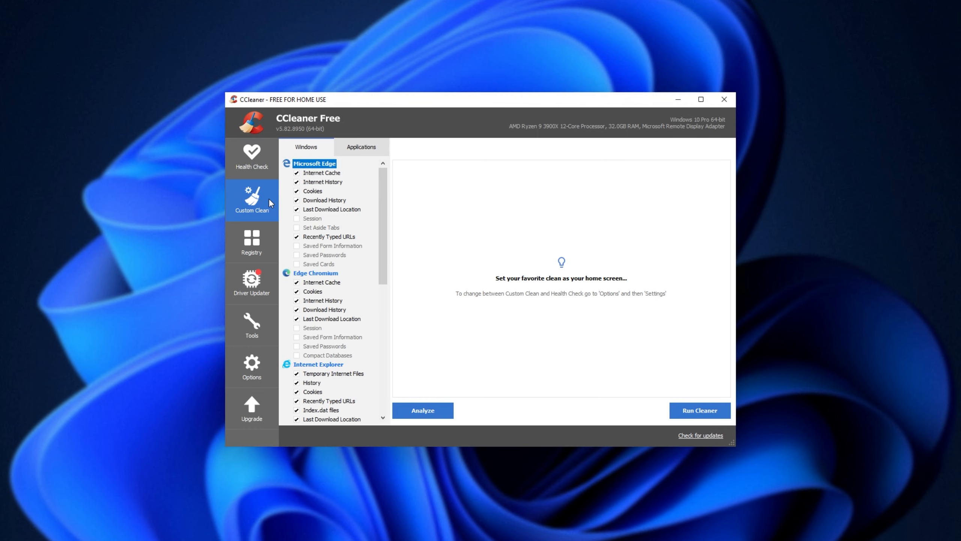
{"action": "left_click", "coordinate": [312, 191]}
{"action": "left_click", "coordinate": [297, 191]}
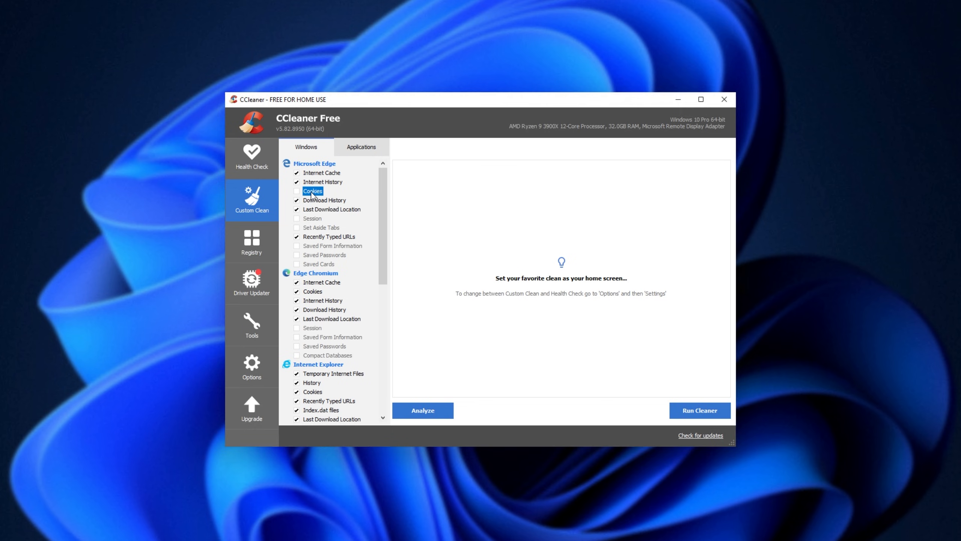
{"action": "left_click", "coordinate": [297, 182]}
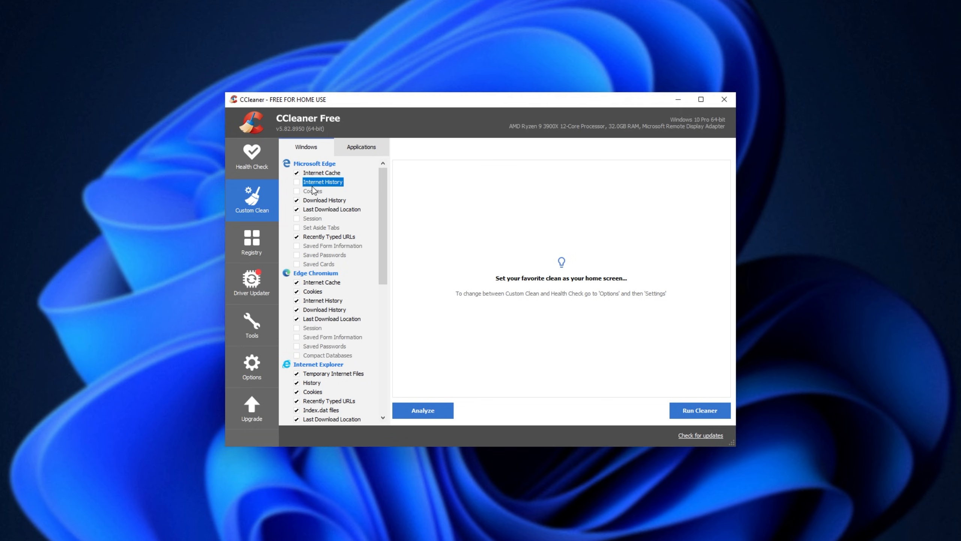
{"action": "left_click", "coordinate": [297, 200]}
{"action": "left_click", "coordinate": [310, 219]}
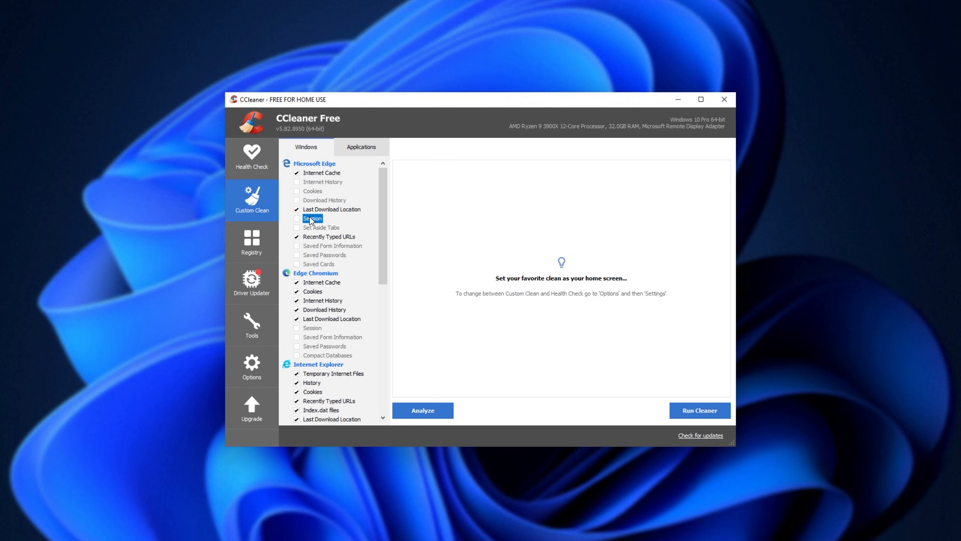
{"action": "left_click", "coordinate": [319, 246]}
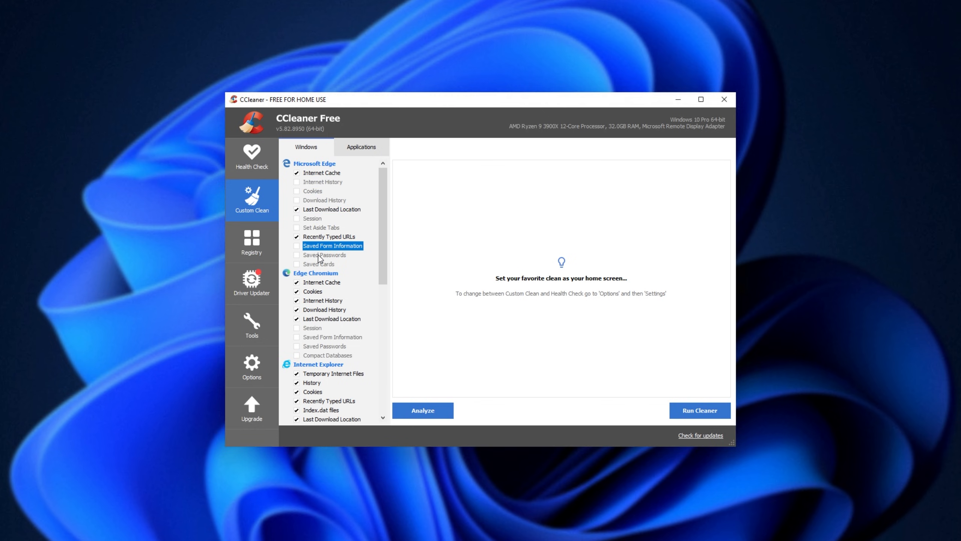
{"action": "left_click", "coordinate": [319, 257]}
{"action": "left_click", "coordinate": [321, 265]}
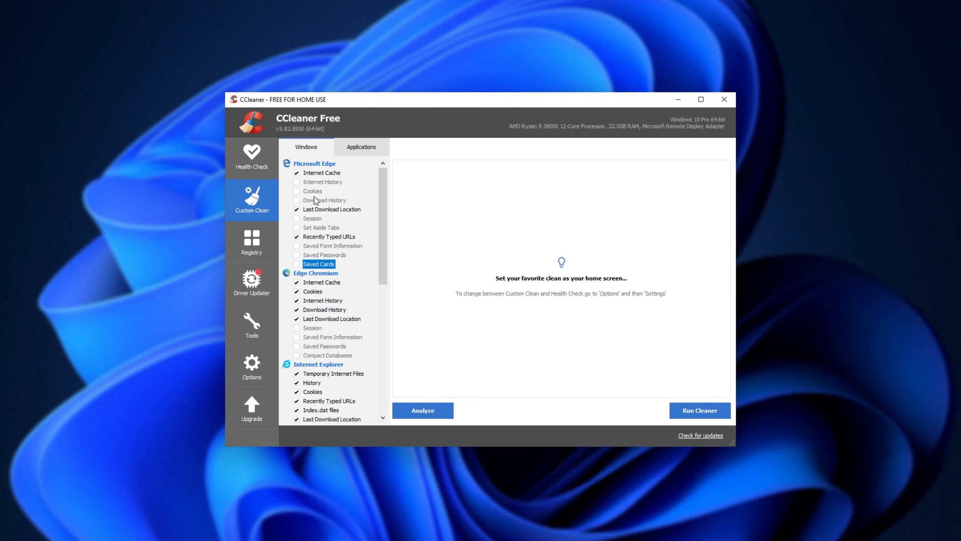
{"action": "left_click", "coordinate": [316, 173]}
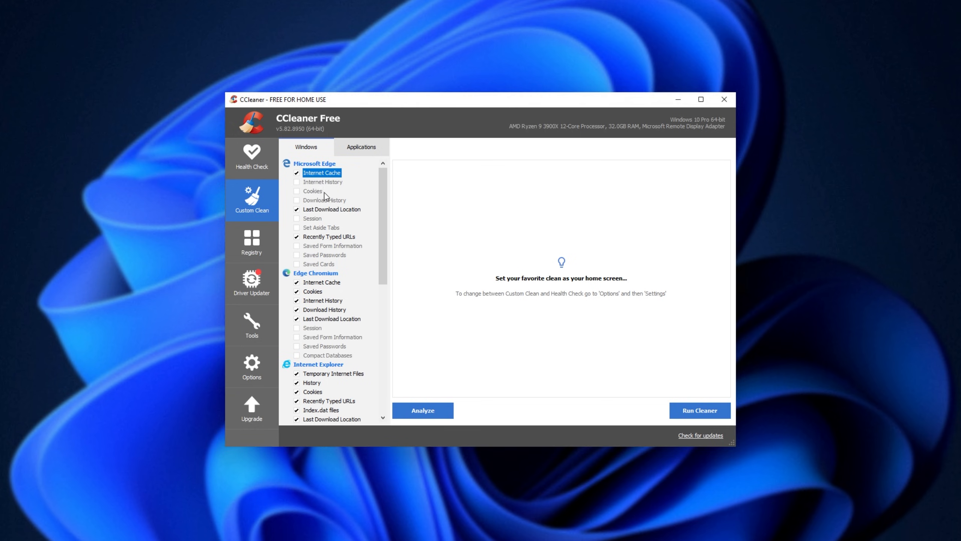
{"action": "left_click", "coordinate": [332, 212]}
{"action": "left_click", "coordinate": [331, 239]}
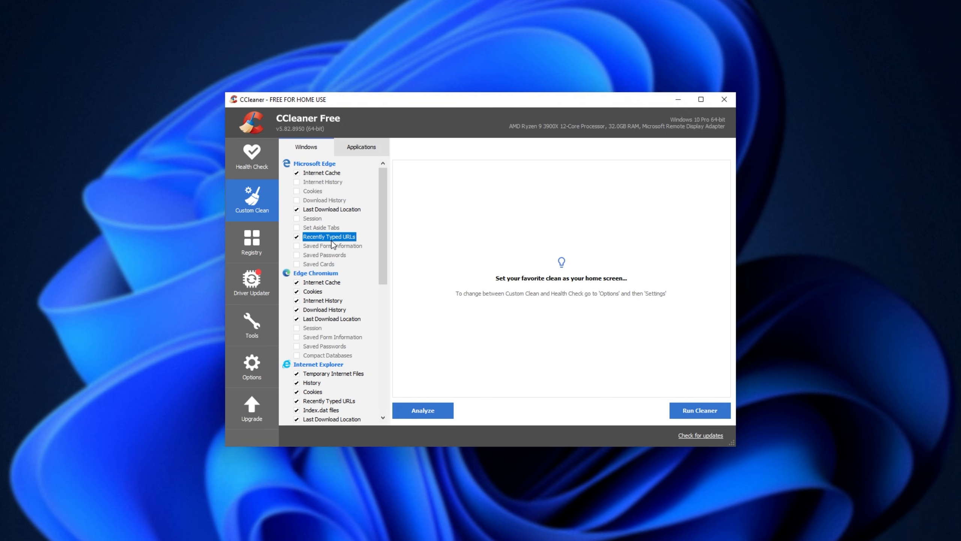
{"action": "left_click", "coordinate": [300, 294]}
Step: Untick Edge Chromium and Internet Explorer cookies and history, plus Empty Recycle Bin, then list Applications
{"action": "left_click", "coordinate": [298, 292]}
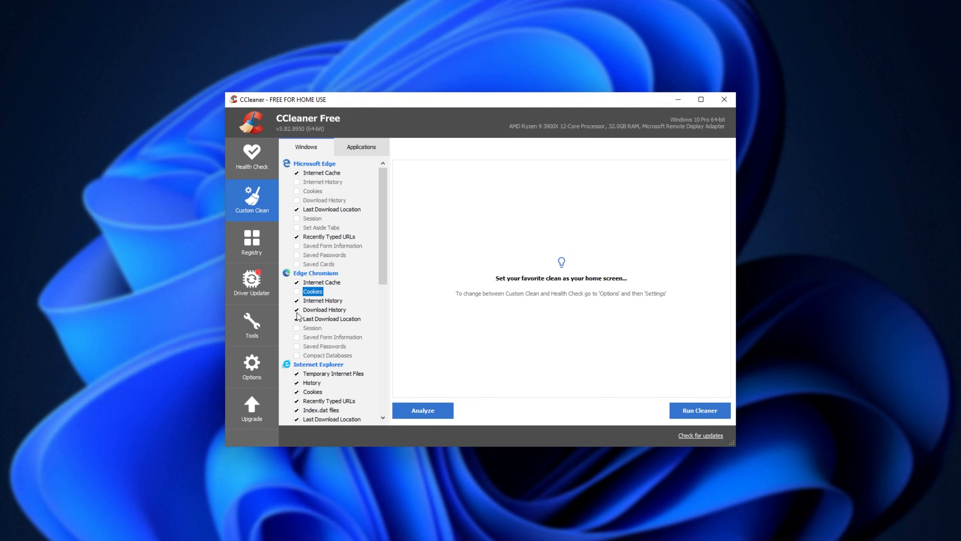
{"action": "left_click", "coordinate": [297, 309]}
{"action": "scroll", "coordinate": [378, 280], "scroll_direction": "down", "scroll_amount": 5}
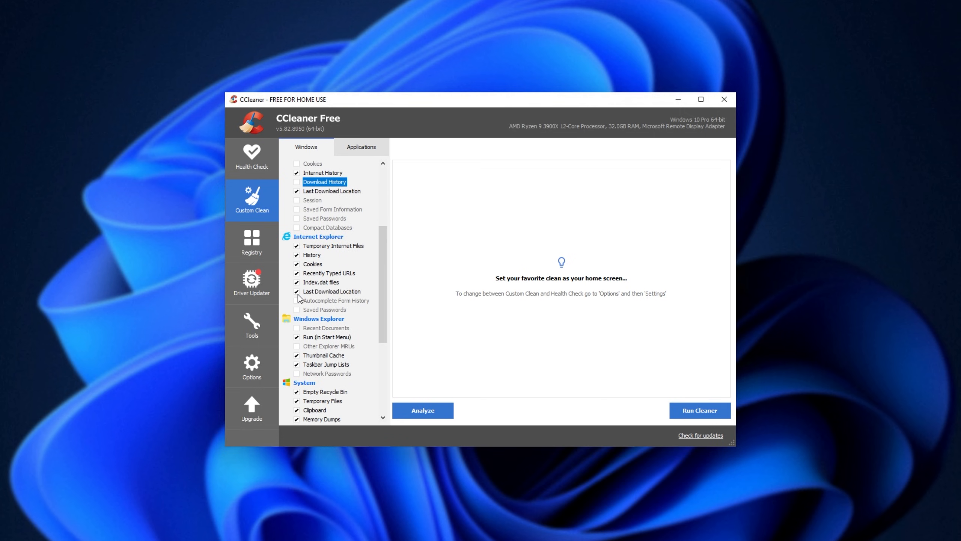
{"action": "left_click", "coordinate": [296, 264]}
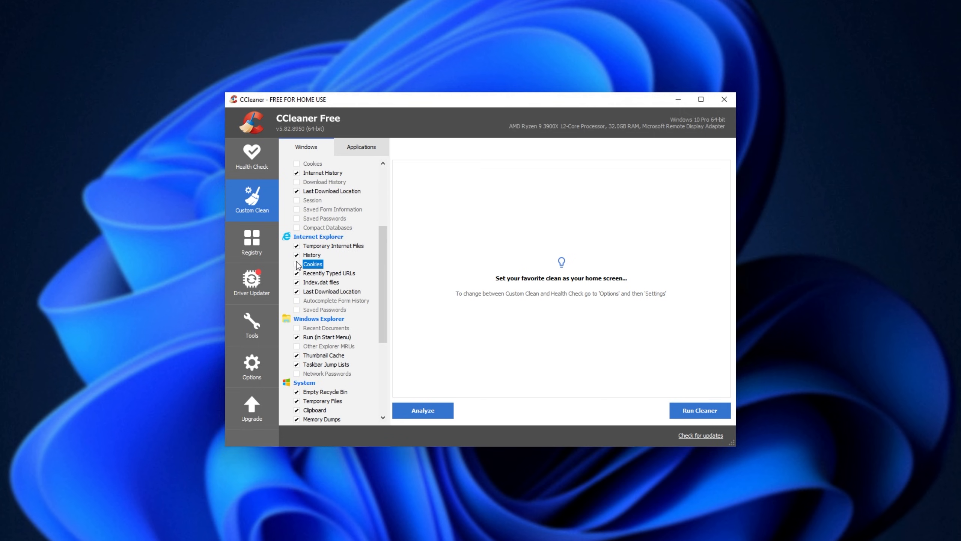
{"action": "left_click", "coordinate": [298, 255]}
{"action": "left_click_drag", "start_coordinate": [382, 268], "coordinate": [381, 315]}
{"action": "left_click", "coordinate": [320, 209]}
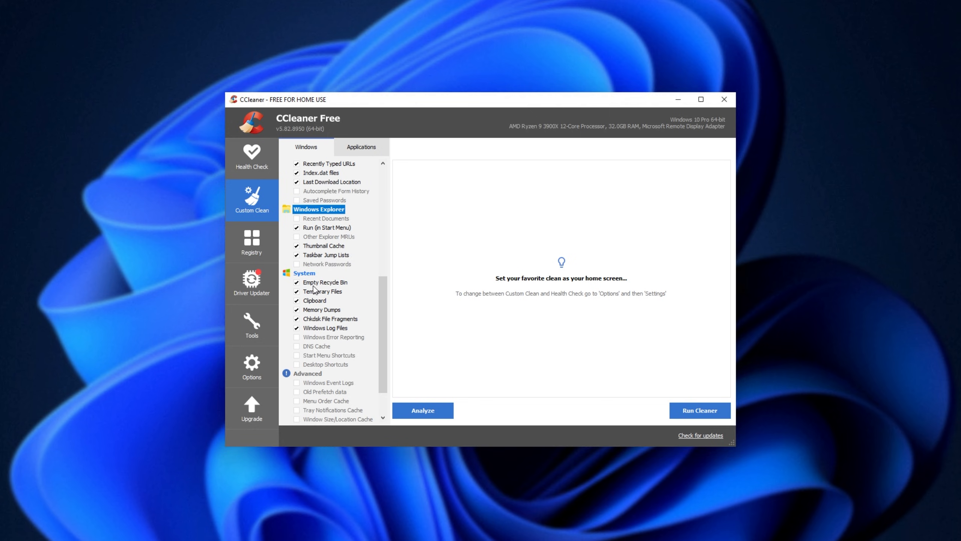
{"action": "left_click", "coordinate": [306, 284]}
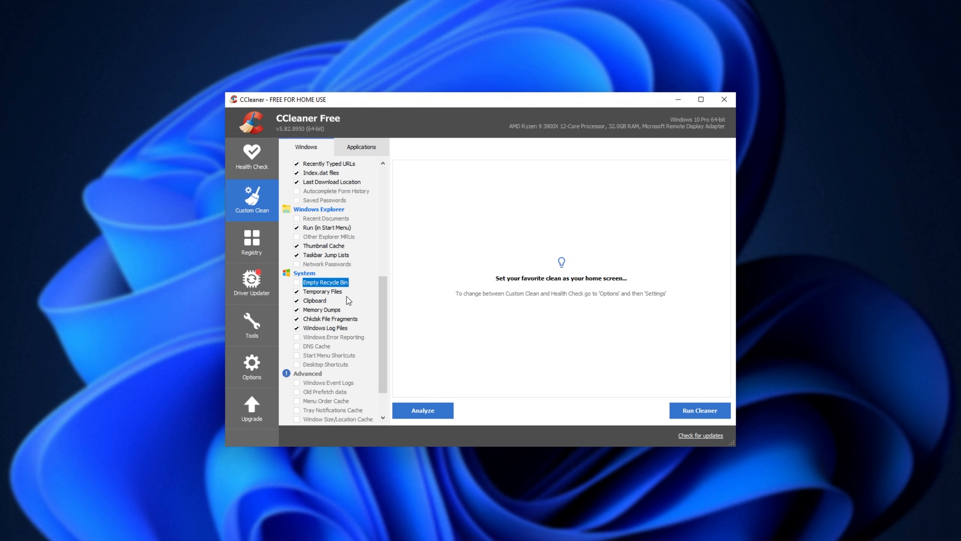
{"action": "scroll", "coordinate": [345, 302], "scroll_direction": "down", "scroll_amount": 2}
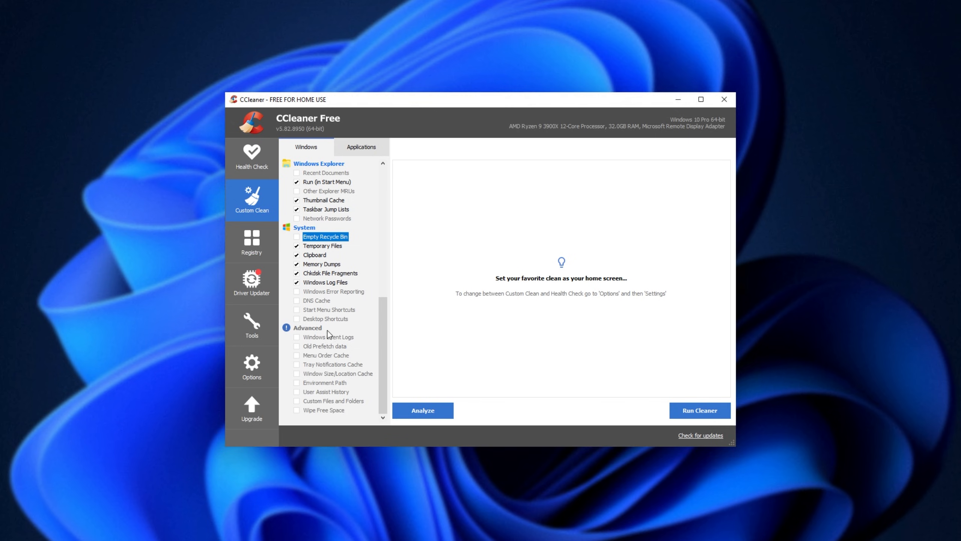
{"action": "left_click", "coordinate": [360, 149]}
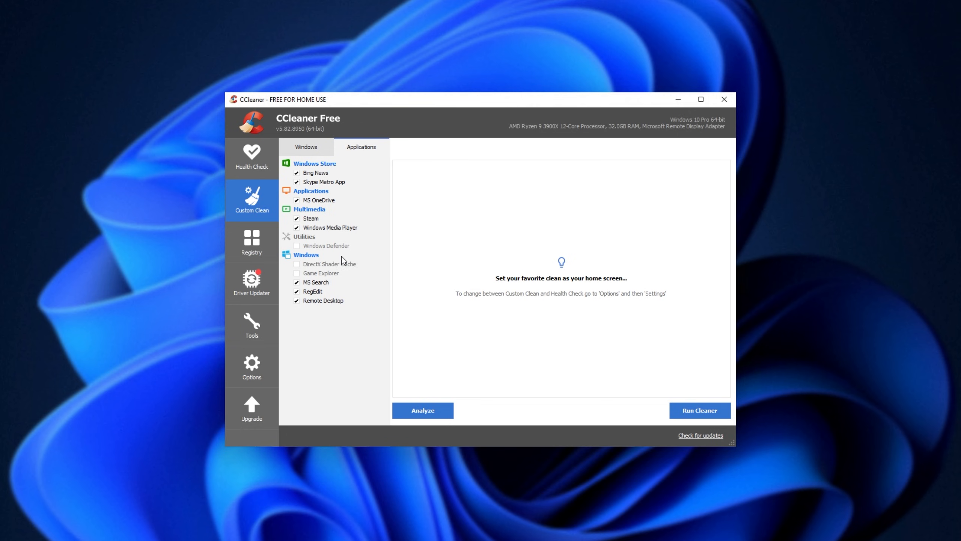
Step: Analyze the selected items, then run the cleaner and confirm deleting about 347 MB of junk
{"action": "left_click", "coordinate": [316, 173]}
{"action": "left_click", "coordinate": [322, 183]}
{"action": "left_click", "coordinate": [419, 409]}
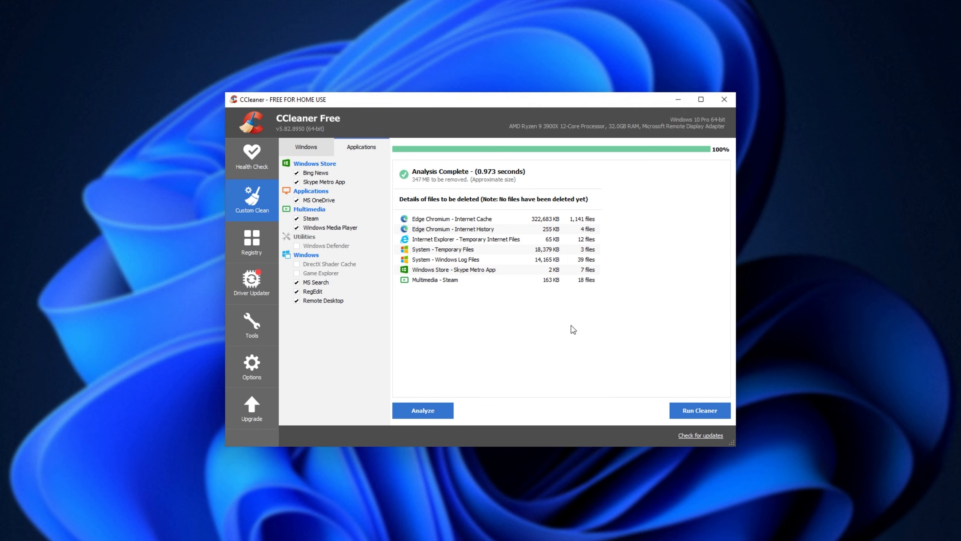
{"action": "left_click", "coordinate": [700, 410]}
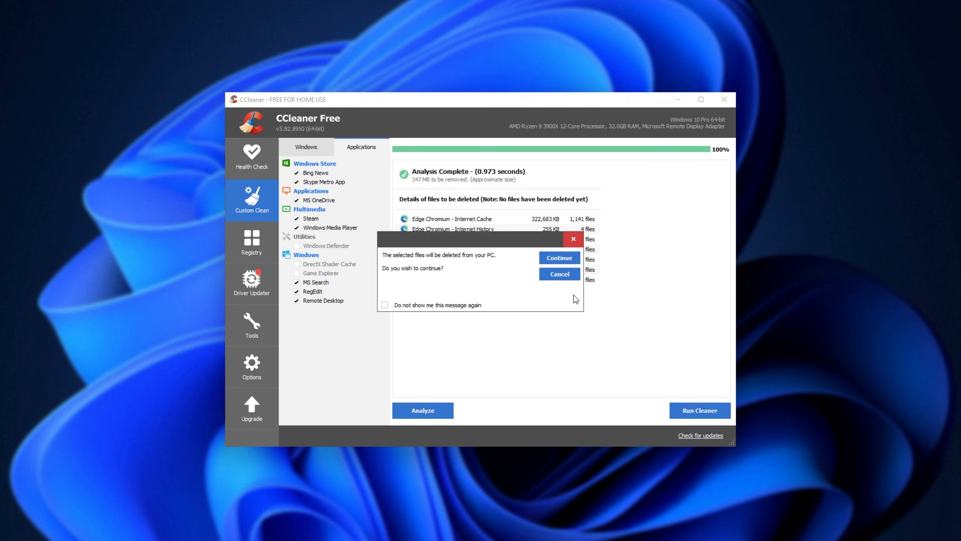
{"action": "left_click", "coordinate": [554, 255]}
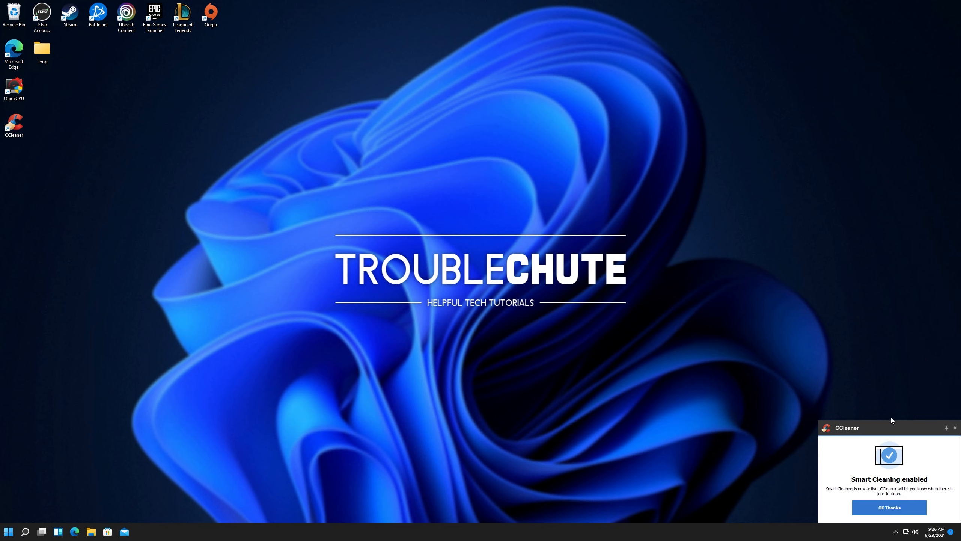
Step: Close the CCleaner 'Smart Cleaning enabled' notification in the bottom-right corner
{"action": "left_click", "coordinate": [957, 430]}
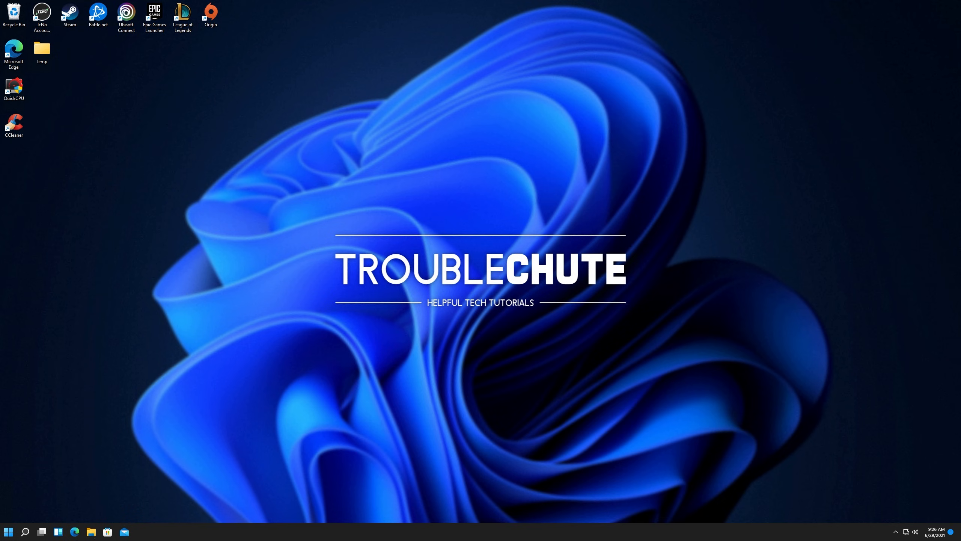
Step: Load the File Dropper TimerResolution link in Edge and download it after entering the verification code
{"action": "left_click", "coordinate": [75, 532]}
{"action": "type", "text": "https://www.filedropper.com/timerresolution"}
{"action": "key", "text": "Return"}
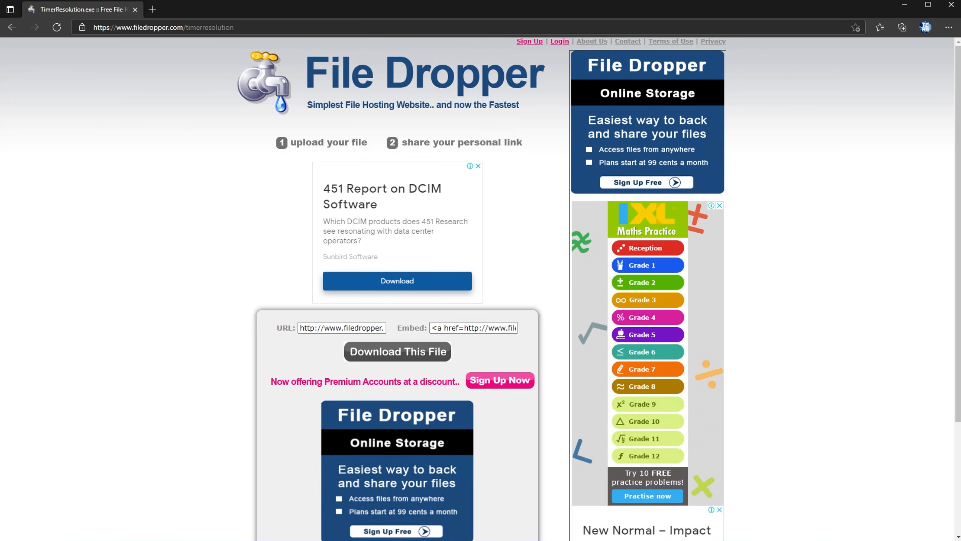
{"action": "left_click", "coordinate": [418, 354]}
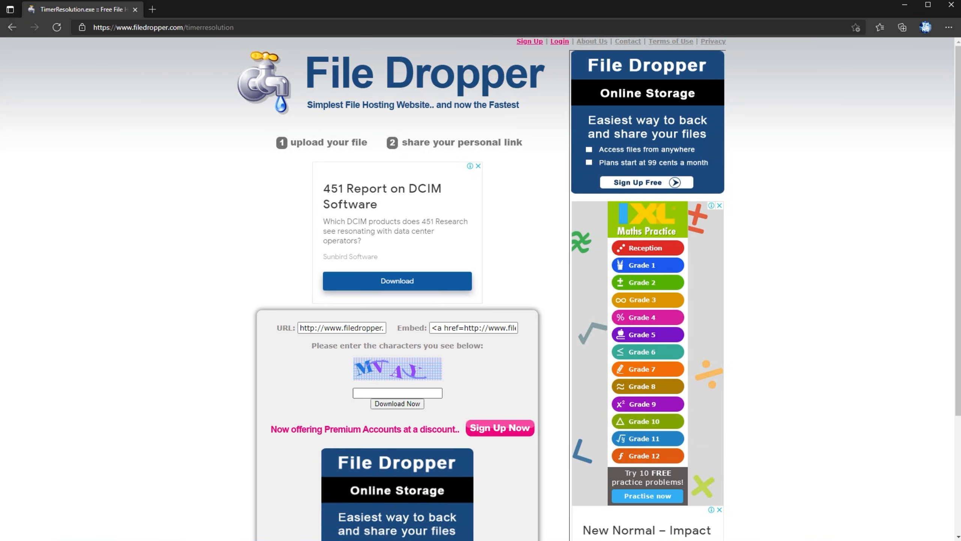
{"action": "left_click", "coordinate": [396, 394]}
{"action": "type", "text": "mvay"}
{"action": "key", "text": "Return"}
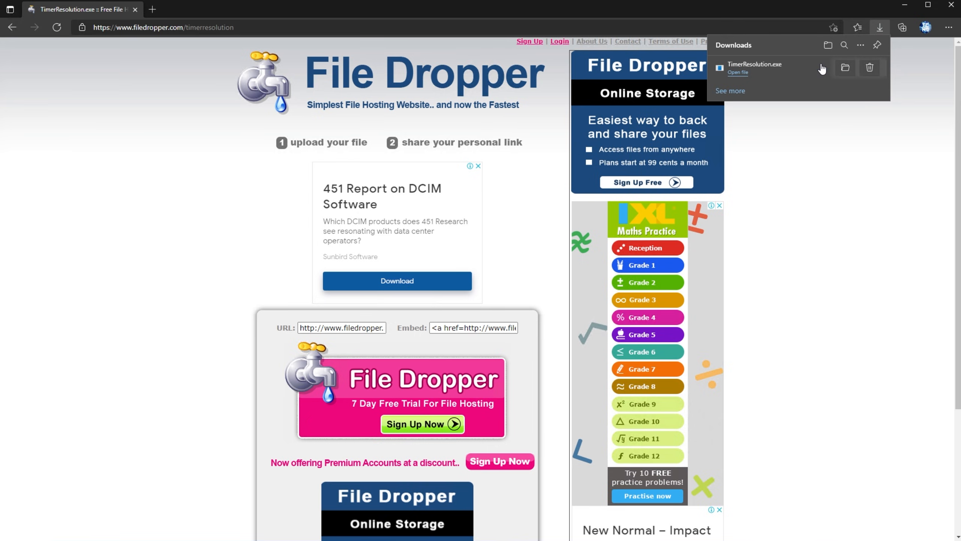
Step: Place the downloaded TimerResolution.exe on the desktop and close Edge
{"action": "left_click_drag", "start_coordinate": [814, 70], "coordinate": [658, 0]}
{"action": "left_click", "coordinate": [951, 8]}
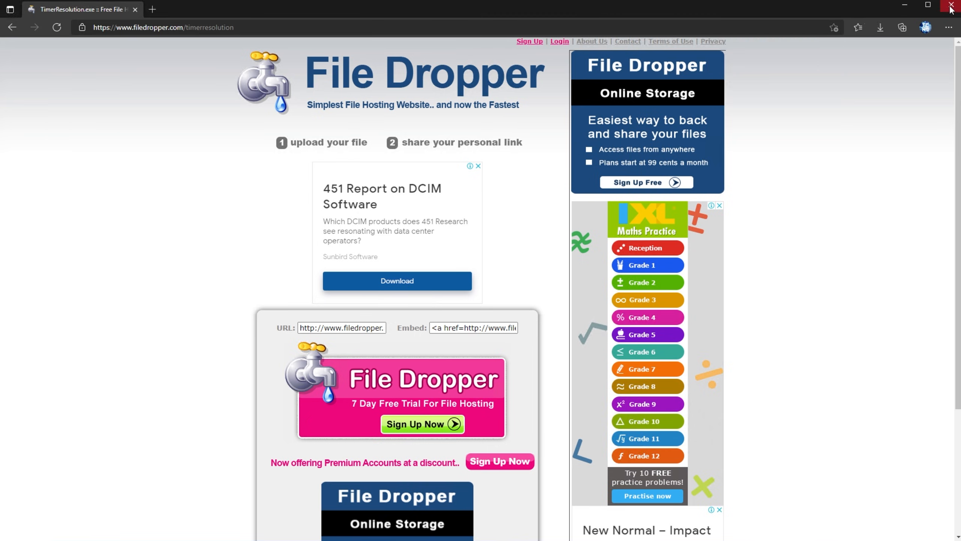
{"action": "left_click_drag", "start_coordinate": [561, 1], "coordinate": [465, 192]}
Step: Run TimerResolution as administrator and allow it to make changes to the device
{"action": "right_click", "coordinate": [471, 181]}
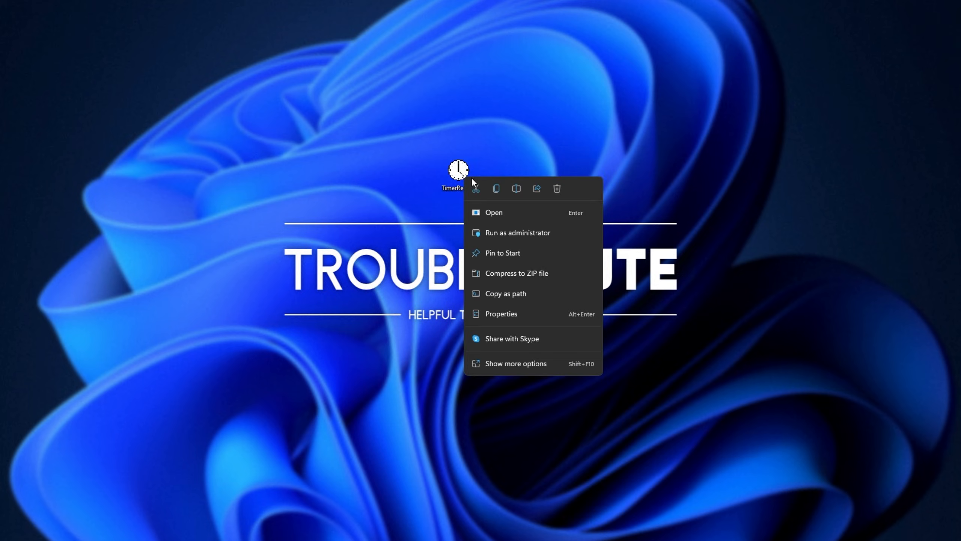
{"action": "left_click", "coordinate": [503, 231]}
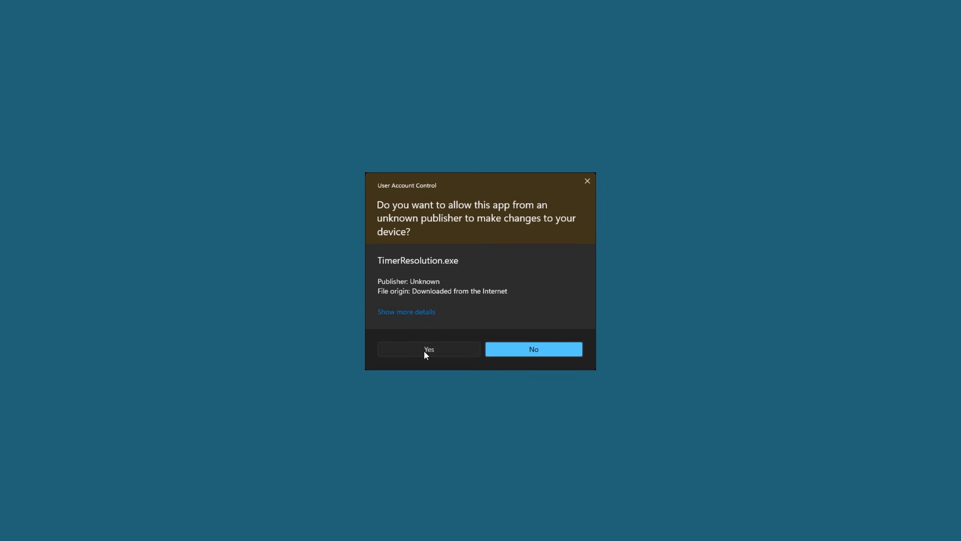
{"action": "left_click", "coordinate": [424, 351]}
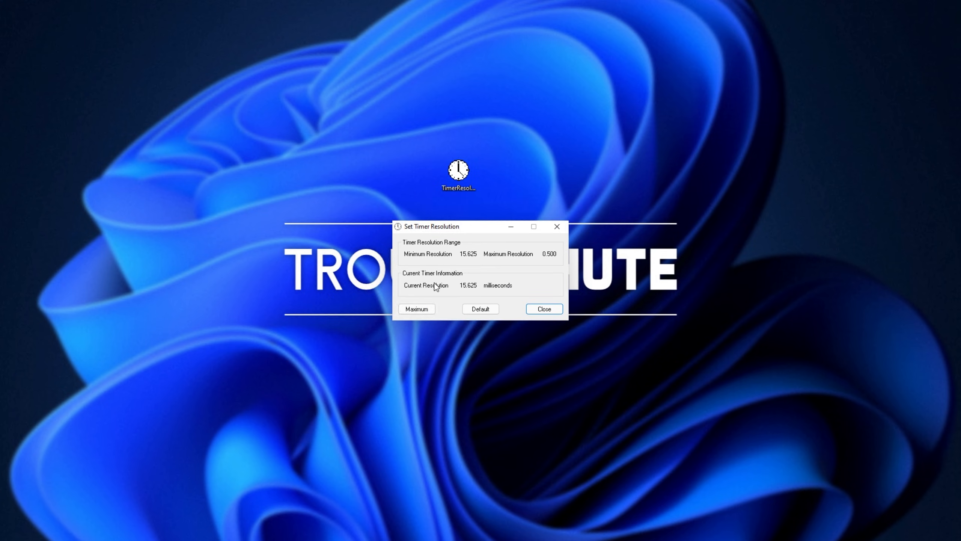
Step: Toggle the timer between 0.500 ms maximum and 15.625 ms default, then close TimerResolution
{"action": "left_click", "coordinate": [416, 309]}
{"action": "left_click", "coordinate": [485, 310]}
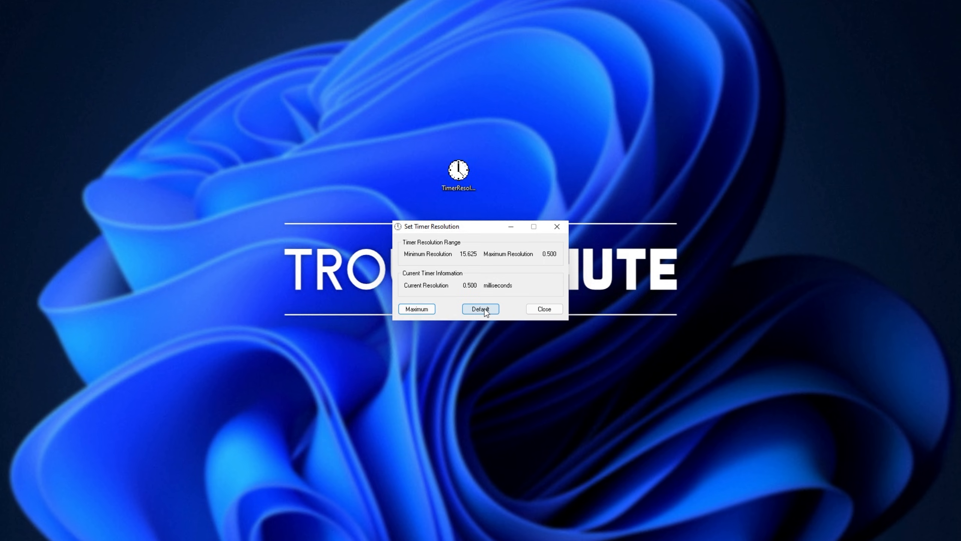
{"action": "left_click_drag", "start_coordinate": [470, 226], "coordinate": [467, 221]}
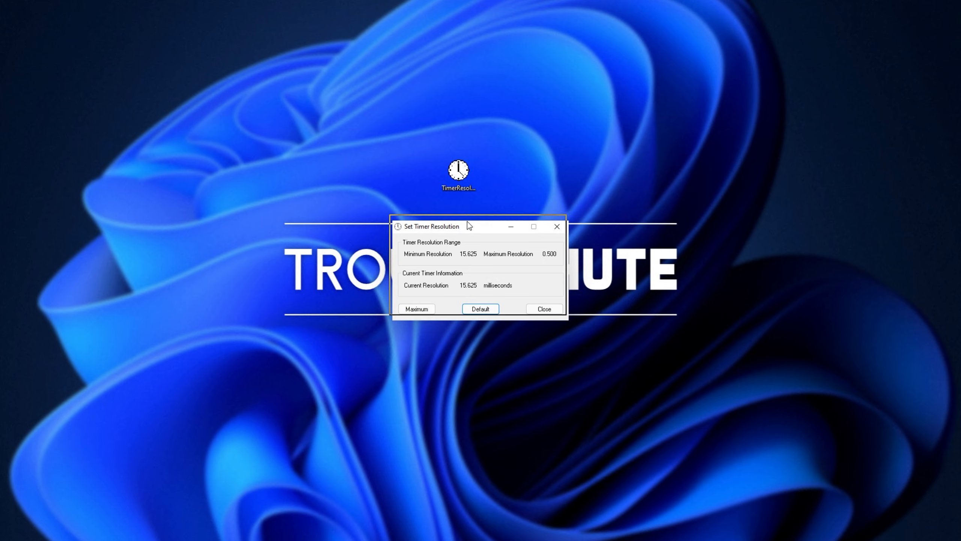
{"action": "left_click", "coordinate": [414, 304]}
{"action": "left_click", "coordinate": [513, 224]}
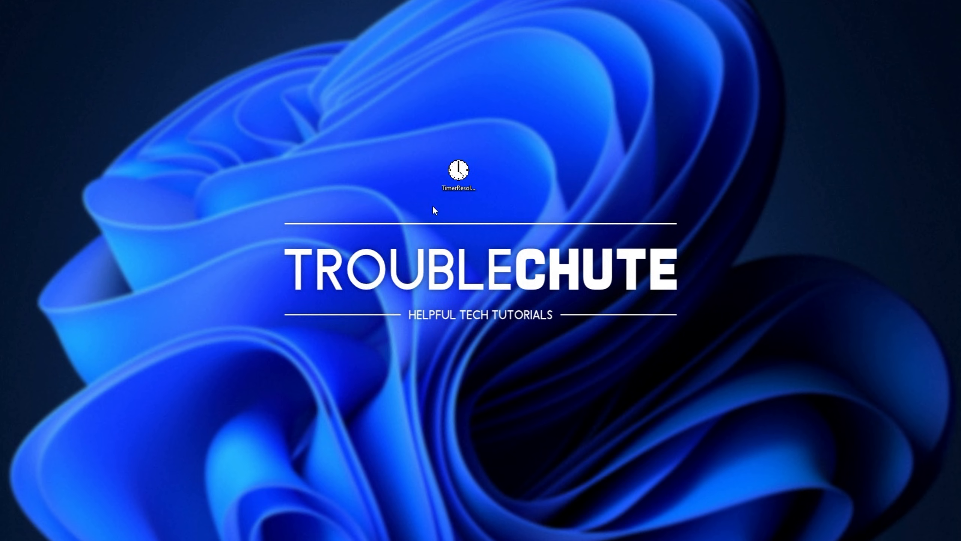
{"action": "key", "text": "alt+Tab"}
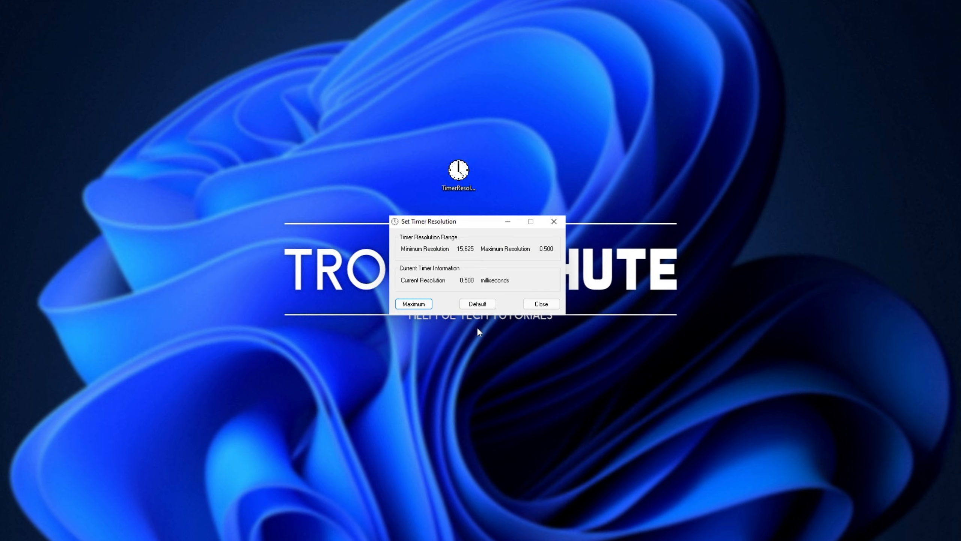
{"action": "left_click", "coordinate": [478, 305]}
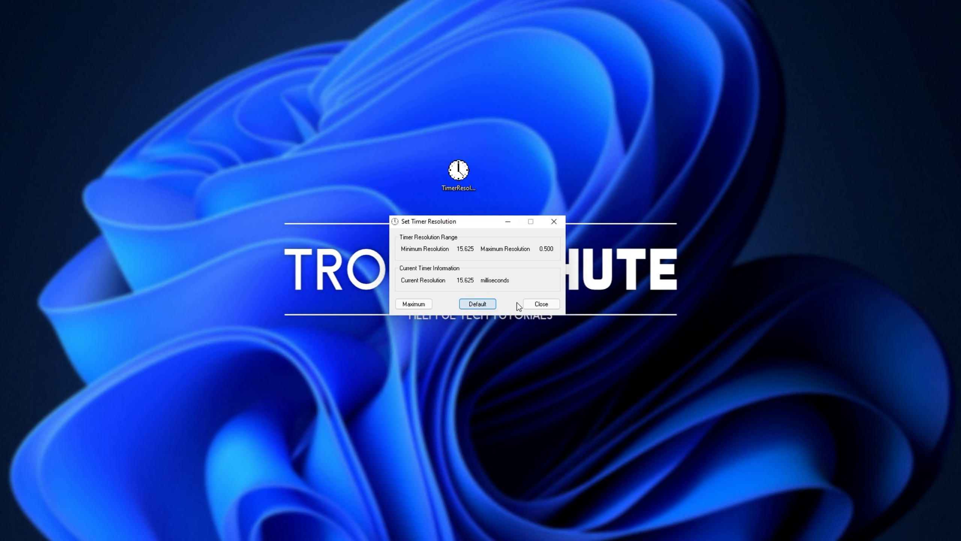
{"action": "left_click", "coordinate": [532, 307]}
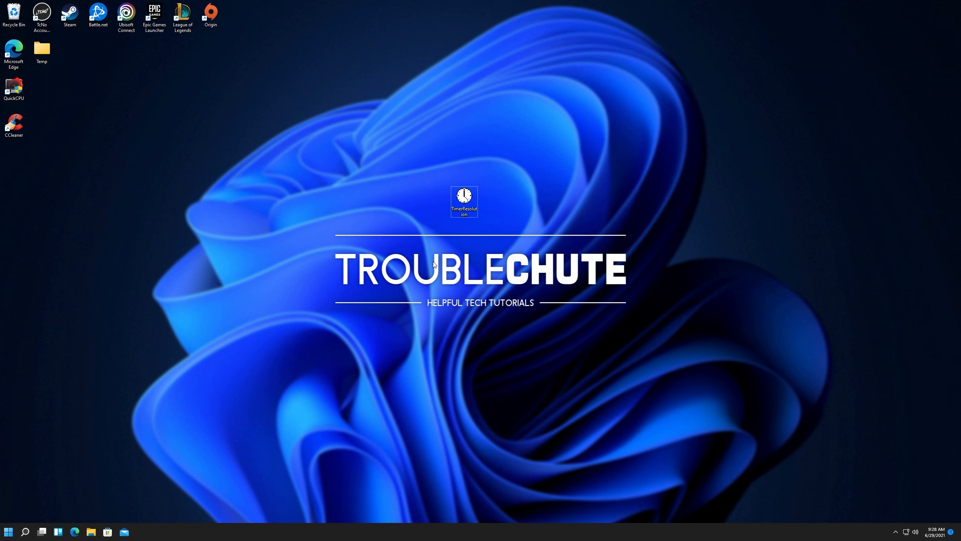
{"action": "key", "text": "ctrl+shift+Escape"}
{"action": "left_click_drag", "start_coordinate": [647, 152], "coordinate": [415, 163]}
{"action": "left_click", "coordinate": [387, 186]}
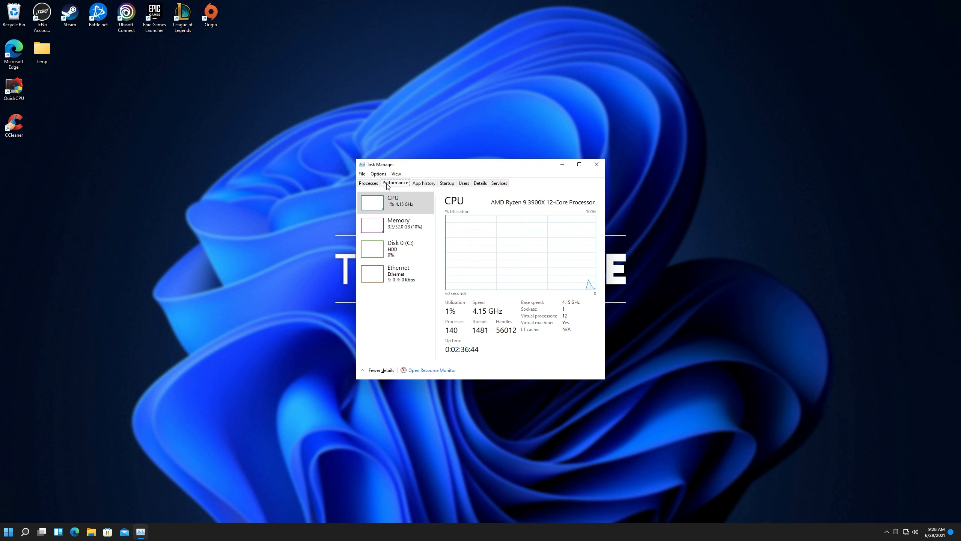
{"action": "left_click", "coordinate": [394, 202]}
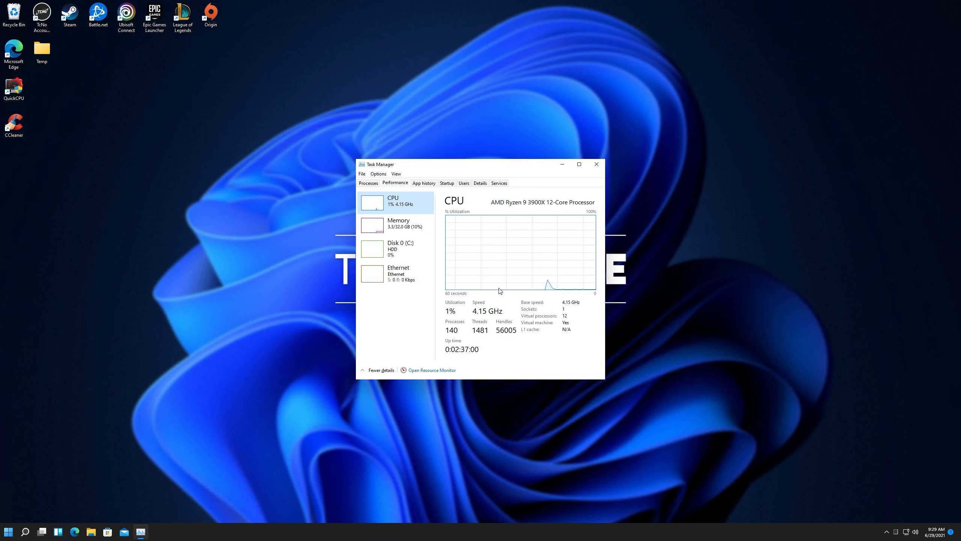
{"action": "left_click", "coordinate": [595, 172]}
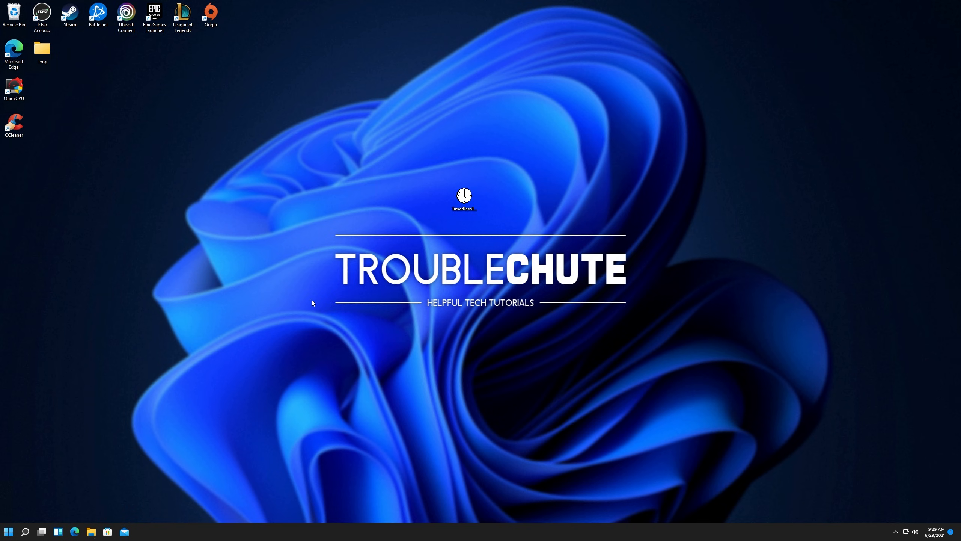
Step: Launch Defragment and Optimize Drives by searching 'defrag' from the Start menu
{"action": "key", "text": "super"}
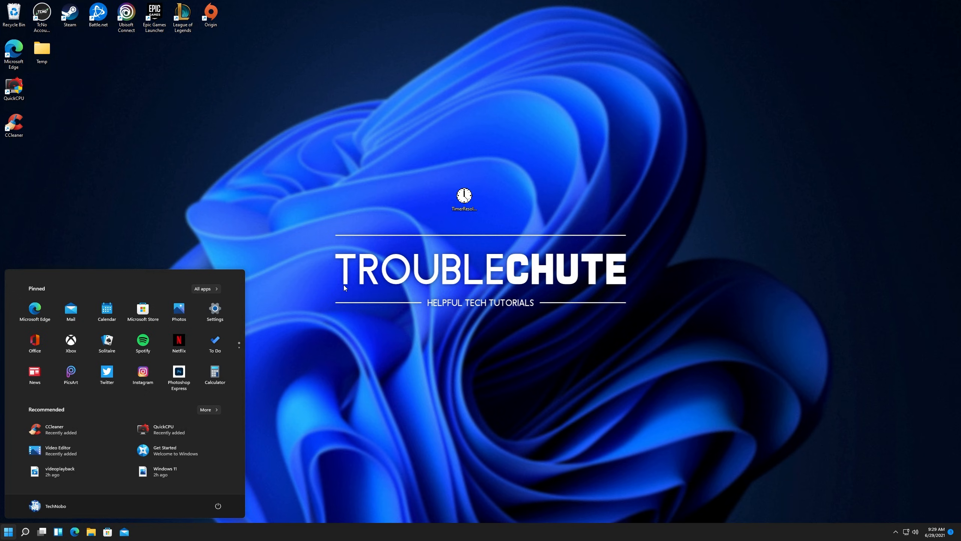
{"action": "type", "text": "defra"}
{"action": "type", "text": "g"}
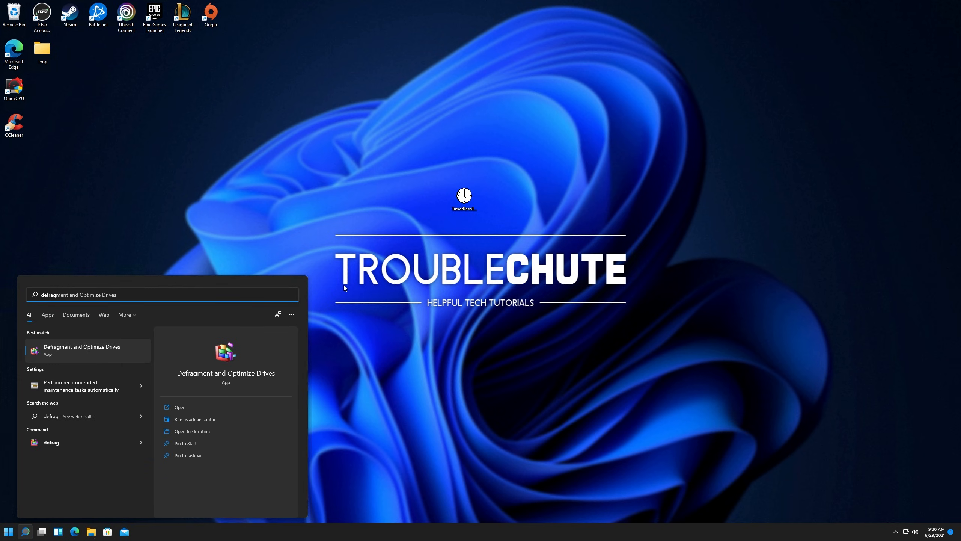
{"action": "left_click", "coordinate": [120, 360]}
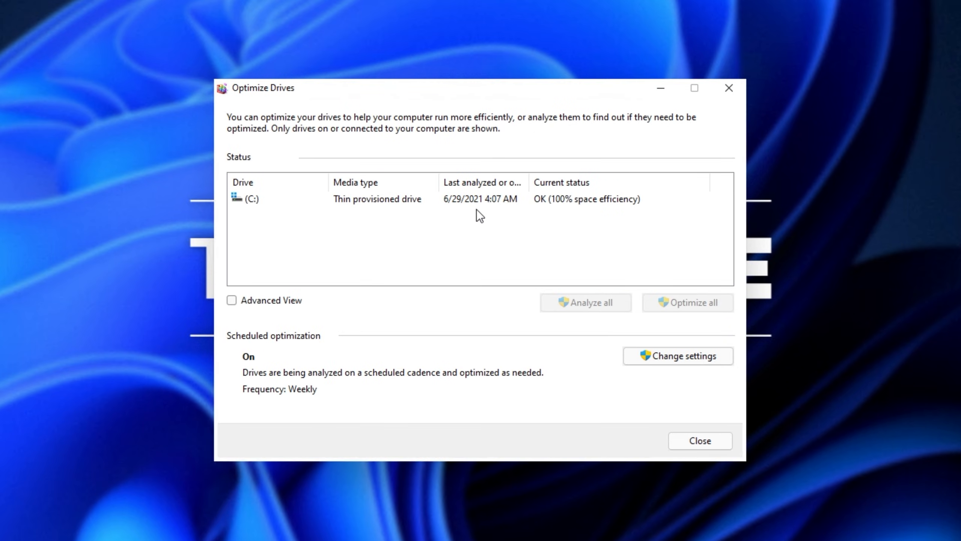
Step: Optimize the C: solid state drive
{"action": "left_click", "coordinate": [559, 202]}
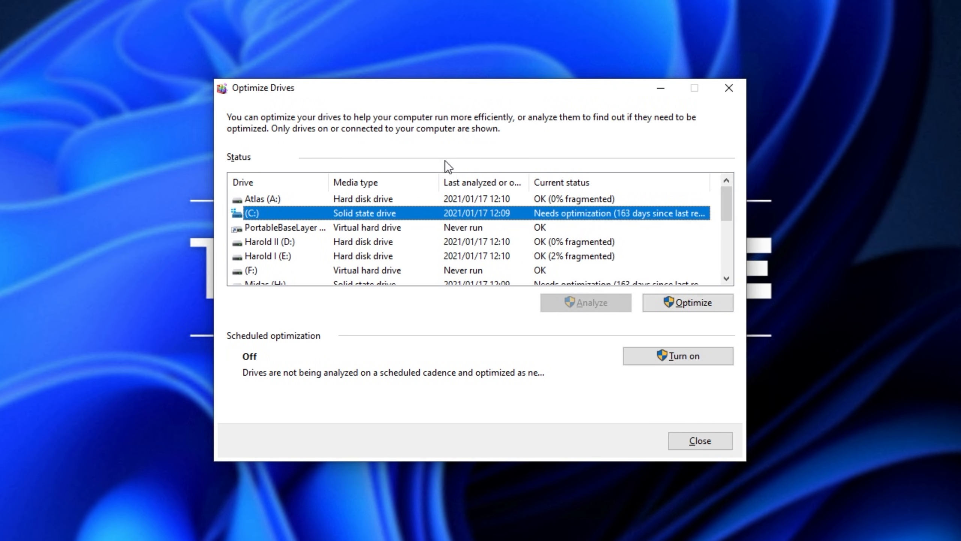
{"action": "left_click", "coordinate": [622, 241]}
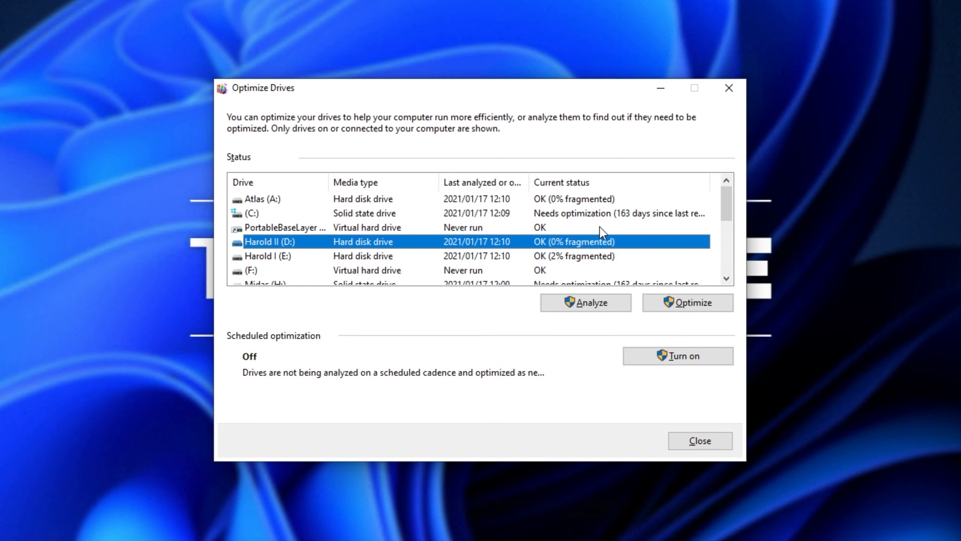
{"action": "left_click", "coordinate": [532, 216]}
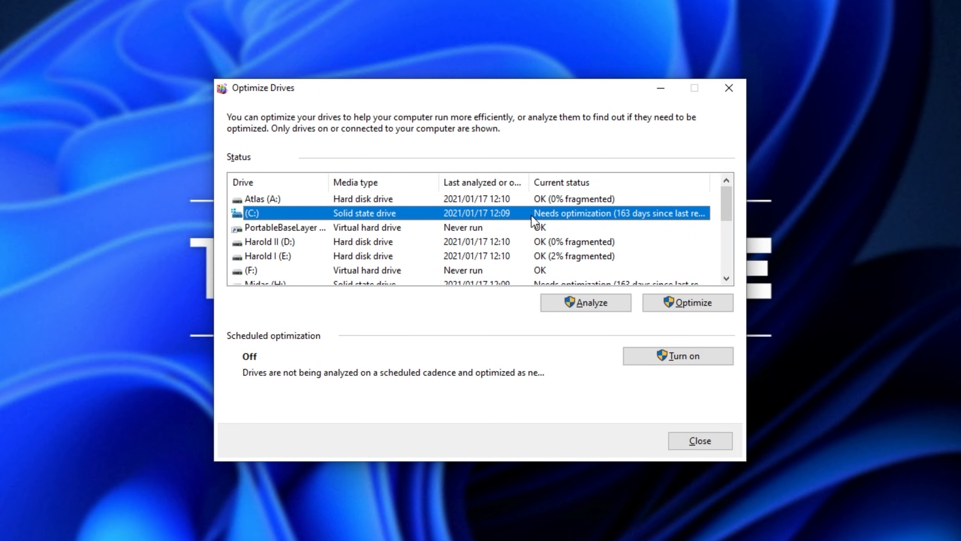
{"action": "left_click", "coordinate": [698, 306]}
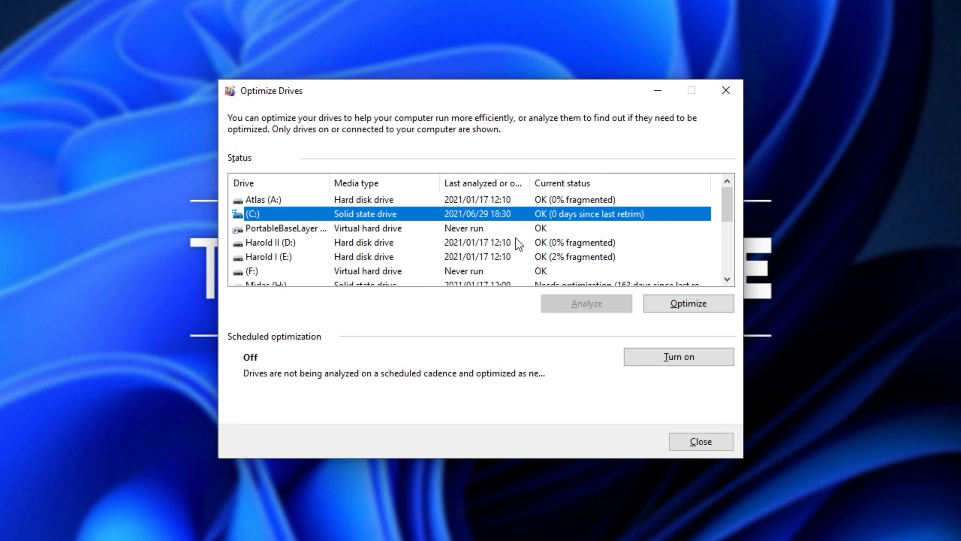
{"action": "scroll", "coordinate": [511, 250], "scroll_direction": "down", "scroll_amount": 4}
{"action": "scroll", "coordinate": [510, 251], "scroll_direction": "up", "scroll_amount": 4}
Step: Optimize the Midas (H:) solid state drive, then close Optimize Drives
{"action": "left_click", "coordinate": [380, 255]}
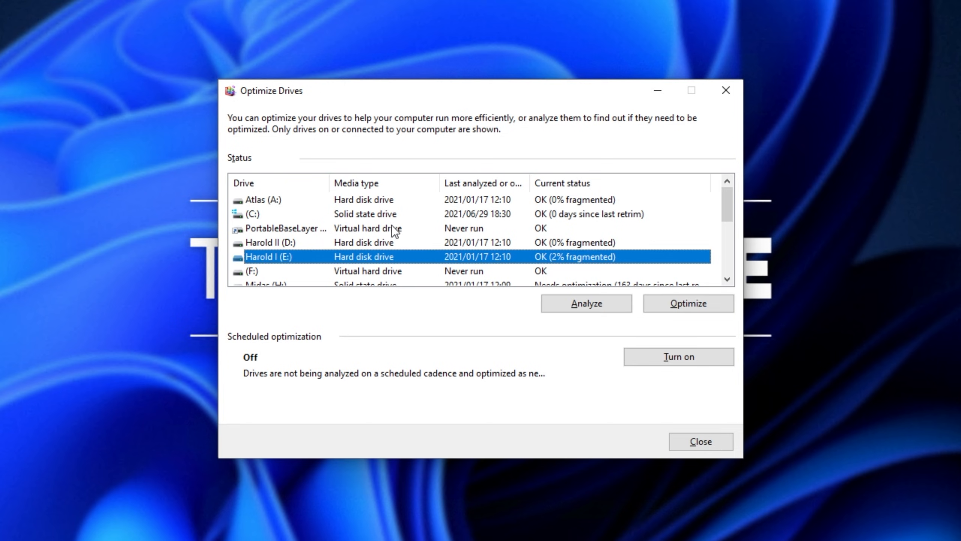
{"action": "left_click", "coordinate": [352, 218]}
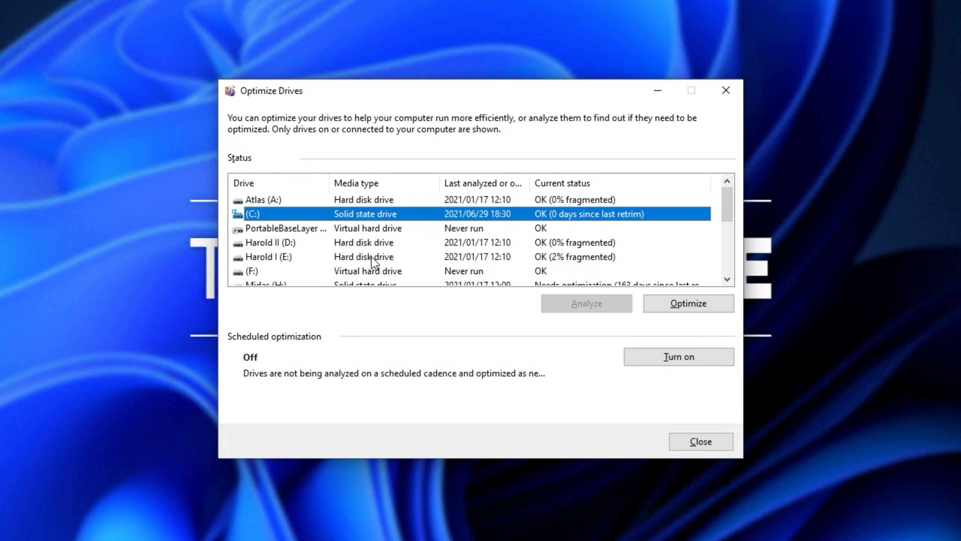
{"action": "left_click_drag", "start_coordinate": [727, 200], "coordinate": [728, 212]}
{"action": "left_click", "coordinate": [643, 257]}
{"action": "left_click", "coordinate": [690, 303]}
{"action": "left_click", "coordinate": [628, 203]}
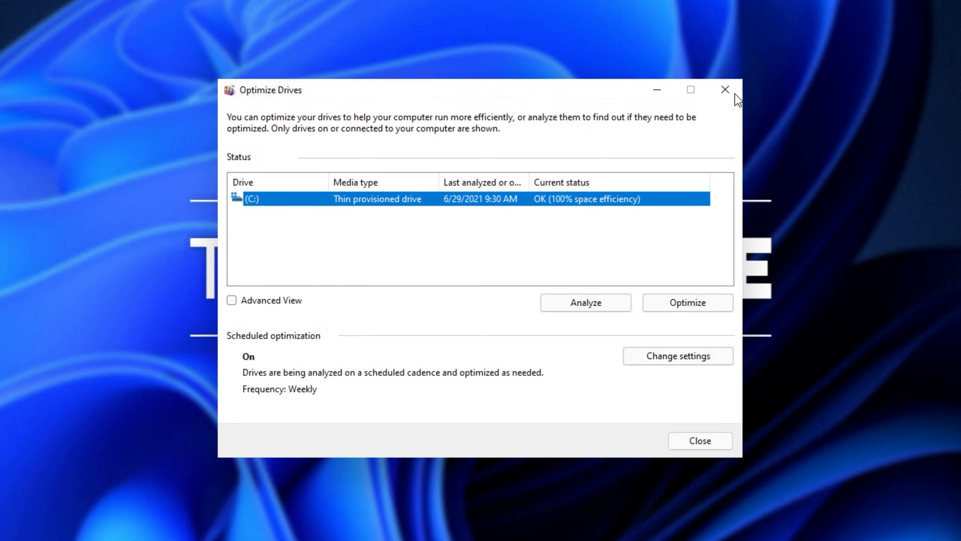
{"action": "left_click", "coordinate": [733, 93]}
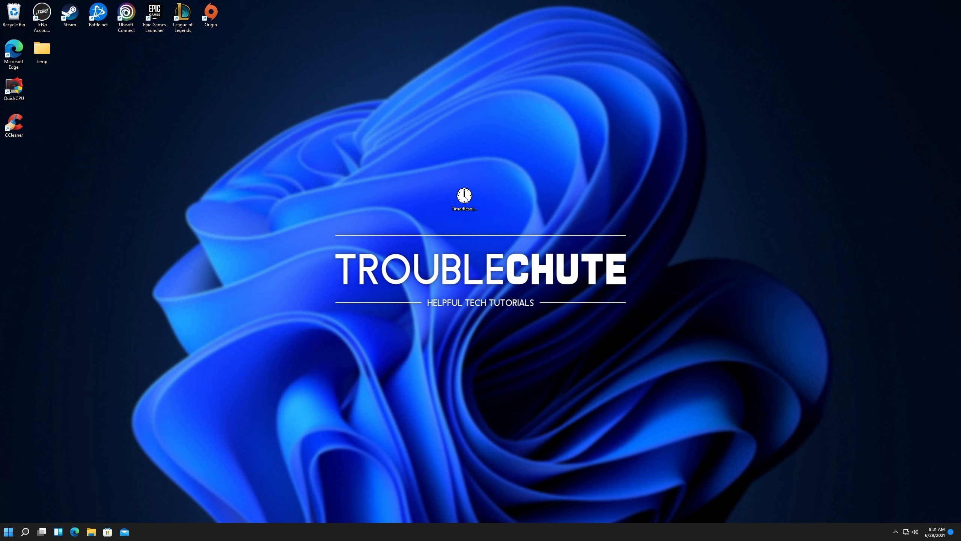
Step: Move the TimerResolution shortcut beside QuickCPU, then restart the PC from the Start menu
{"action": "left_click", "coordinate": [239, 332]}
{"action": "left_click_drag", "start_coordinate": [453, 221], "coordinate": [36, 107]}
{"action": "left_click", "coordinate": [8, 531]}
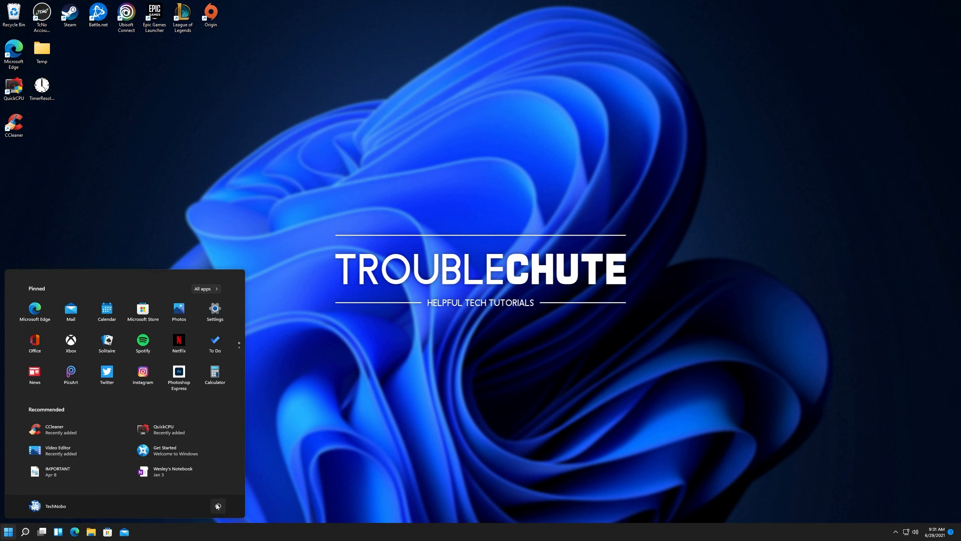
{"action": "left_click", "coordinate": [218, 507]}
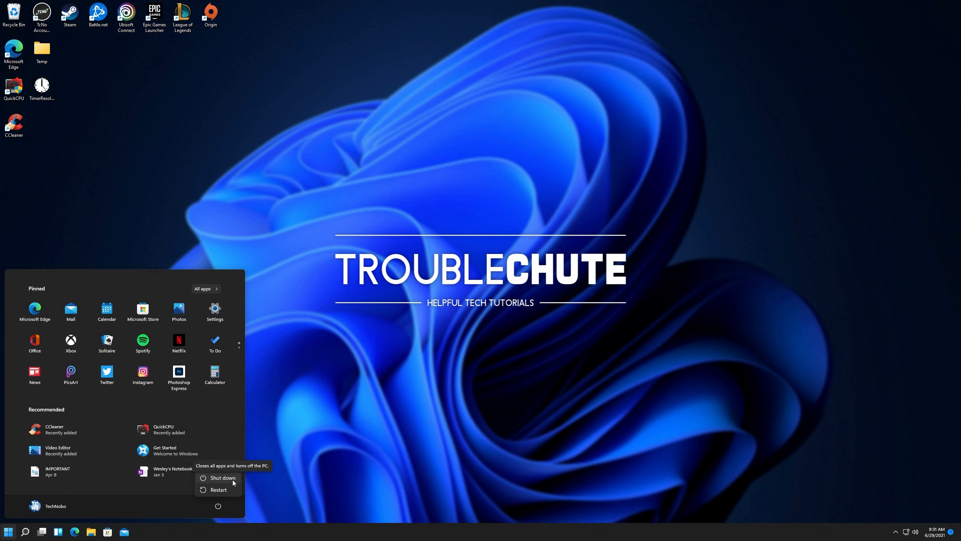
{"action": "left_click", "coordinate": [212, 490]}
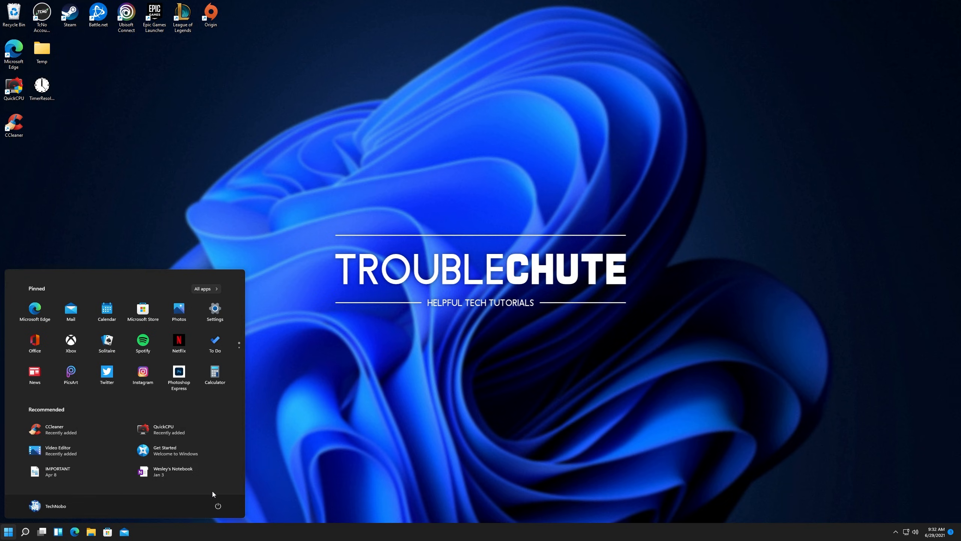